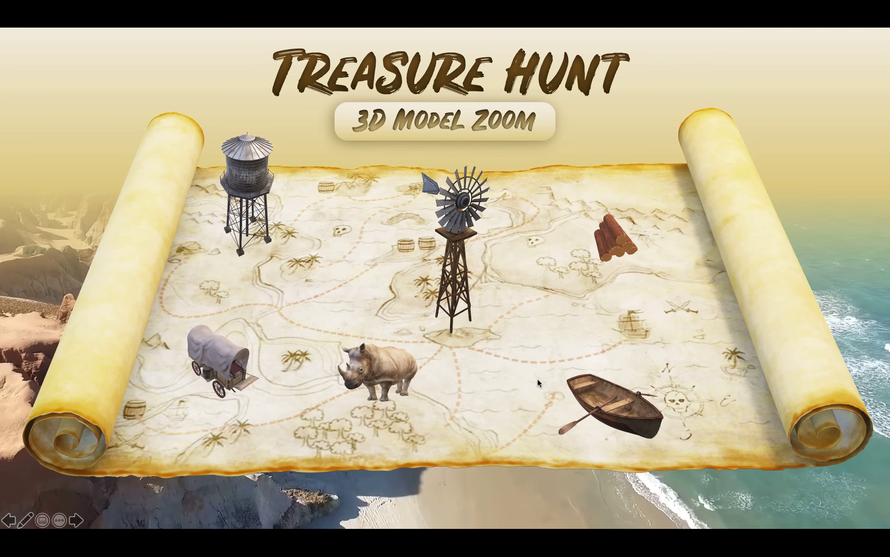
Preview the boat section of the treasure map slide show, visiting the Lost Ship, Ancient Book and Binoculars slides
{"action": "left_click", "coordinate": [591, 397]}
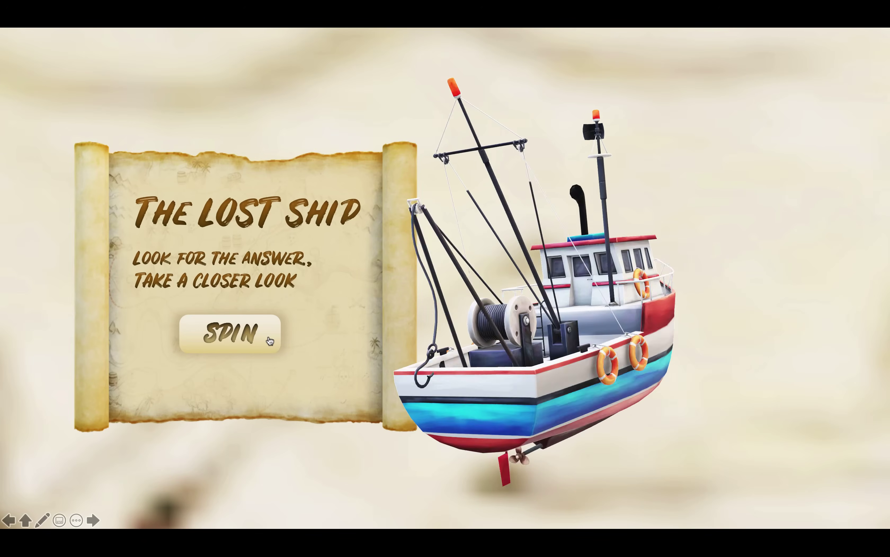
{"action": "left_click", "coordinate": [270, 341]}
{"action": "left_click", "coordinate": [270, 445]}
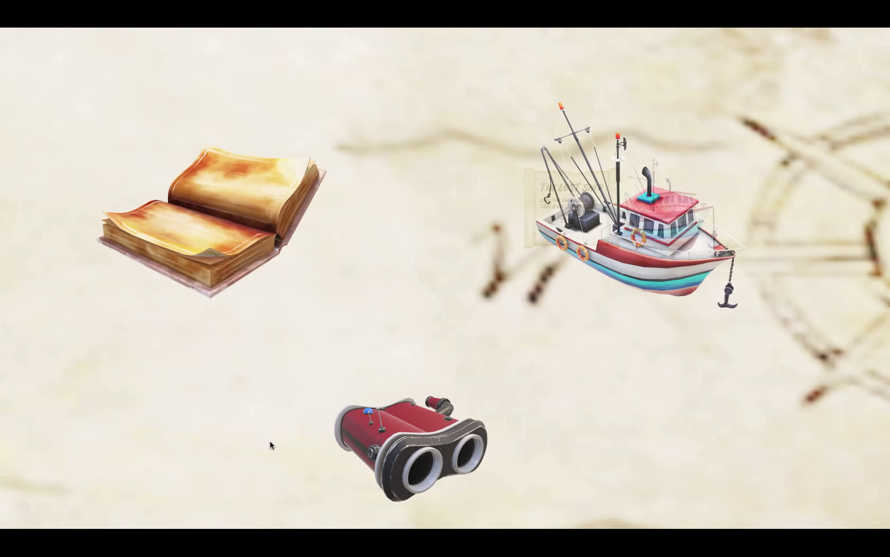
{"action": "left_click", "coordinate": [620, 317]}
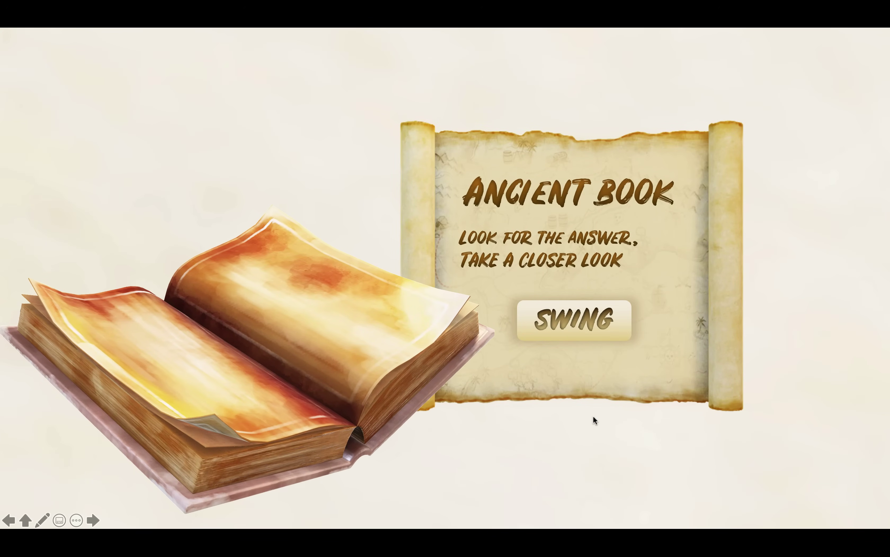
{"action": "left_click", "coordinate": [593, 416]}
{"action": "left_click", "coordinate": [218, 285]}
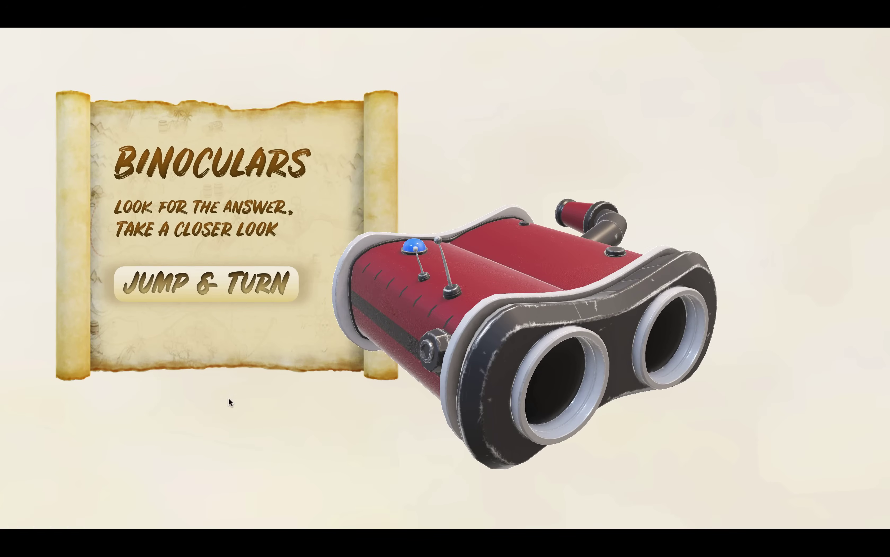
{"action": "left_click", "coordinate": [228, 397]}
Zoom into the rhino on the treasure map and play its Spin animation
{"action": "left_click", "coordinate": [391, 373]}
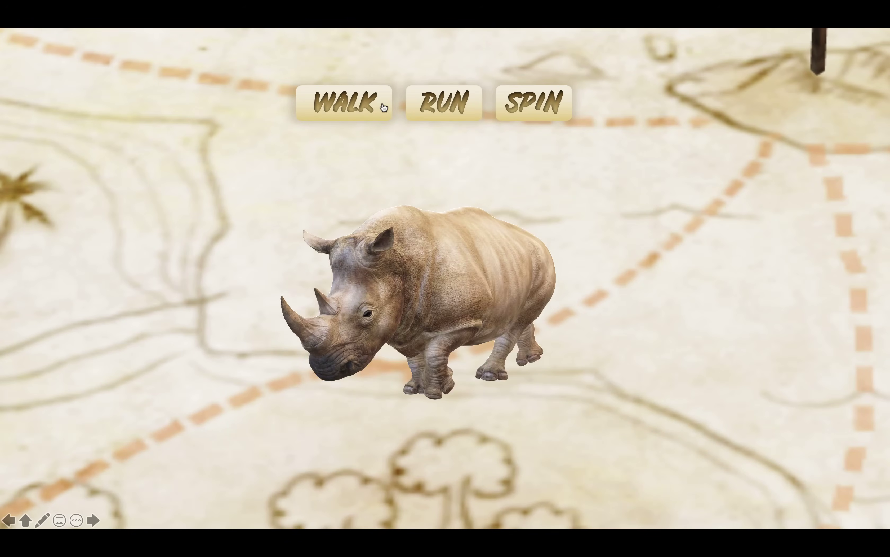
{"action": "left_click", "coordinate": [507, 104]}
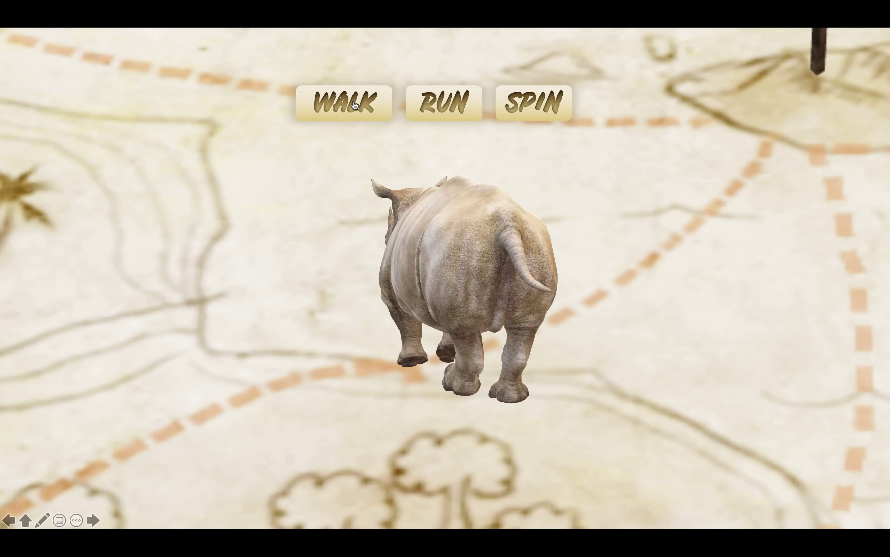
{"action": "left_click", "coordinate": [647, 239]}
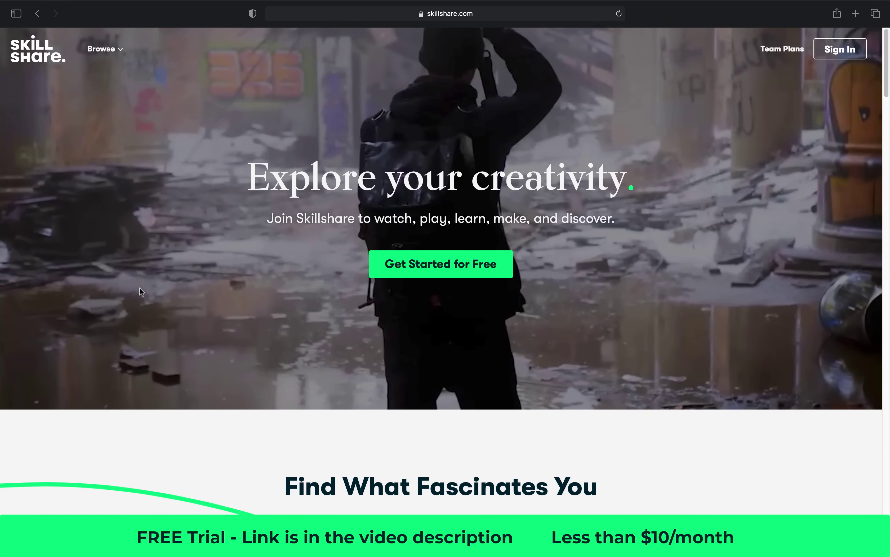
On the Skillshare home page, browse the Find What Fascinates You class carousel through to its last page
{"action": "scroll", "coordinate": [139, 287], "scroll_direction": "down", "scroll_amount": 2}
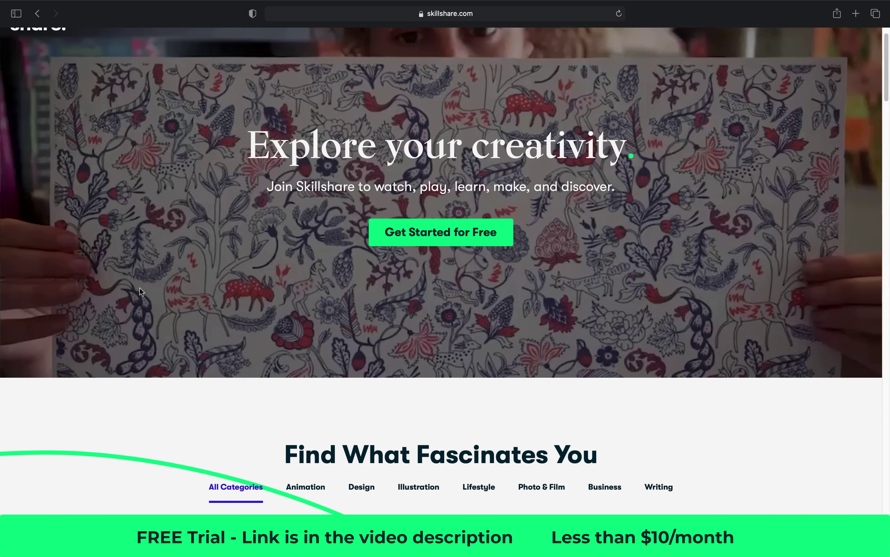
{"action": "scroll", "coordinate": [140, 291], "scroll_direction": "down", "scroll_amount": 5}
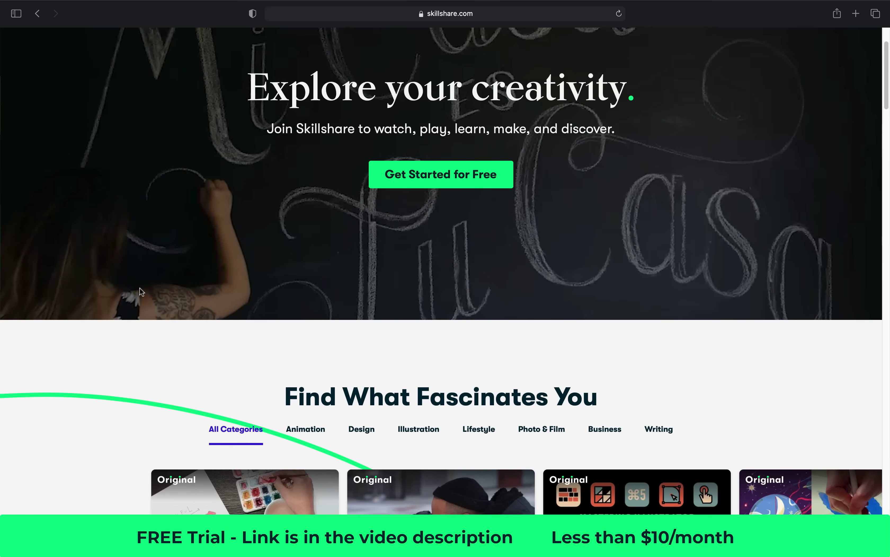
{"action": "scroll", "coordinate": [140, 292], "scroll_direction": "down", "scroll_amount": 9}
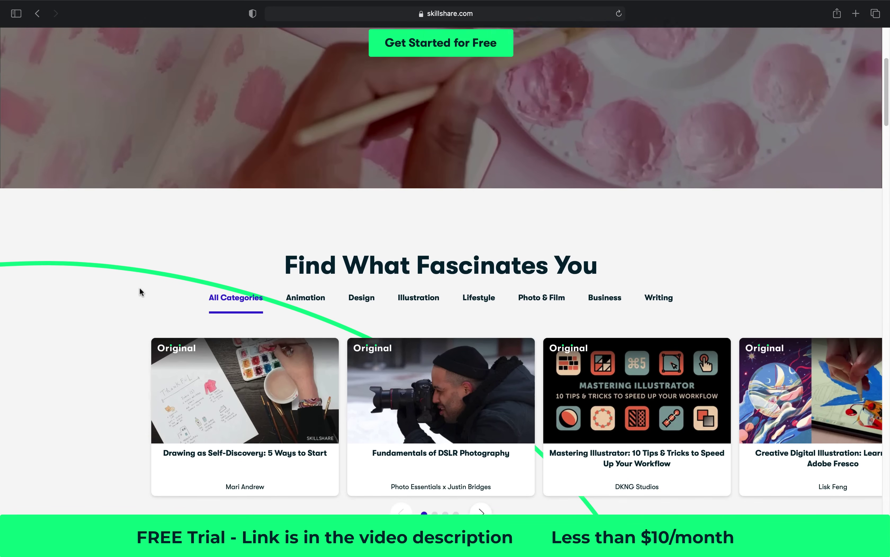
{"action": "scroll", "coordinate": [140, 292], "scroll_direction": "down", "scroll_amount": 8}
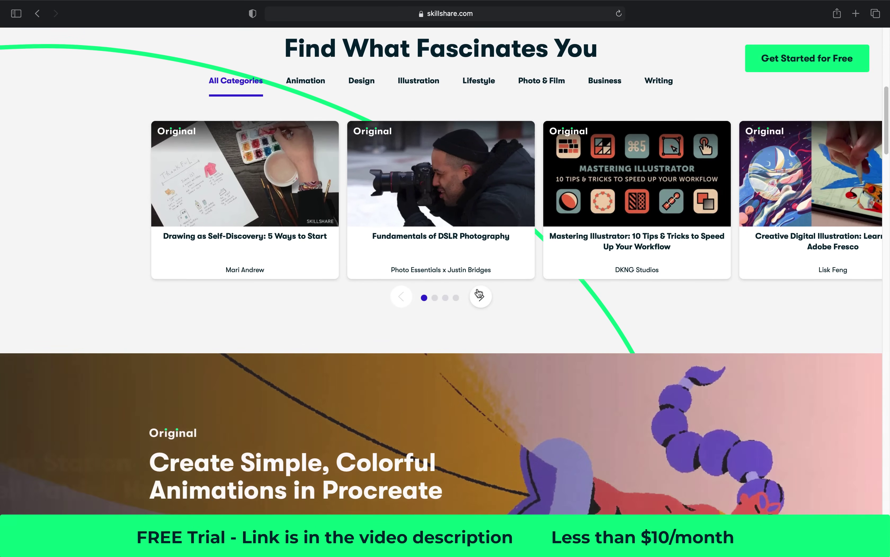
{"action": "left_click", "coordinate": [480, 295]}
{"action": "left_click", "coordinate": [482, 296]}
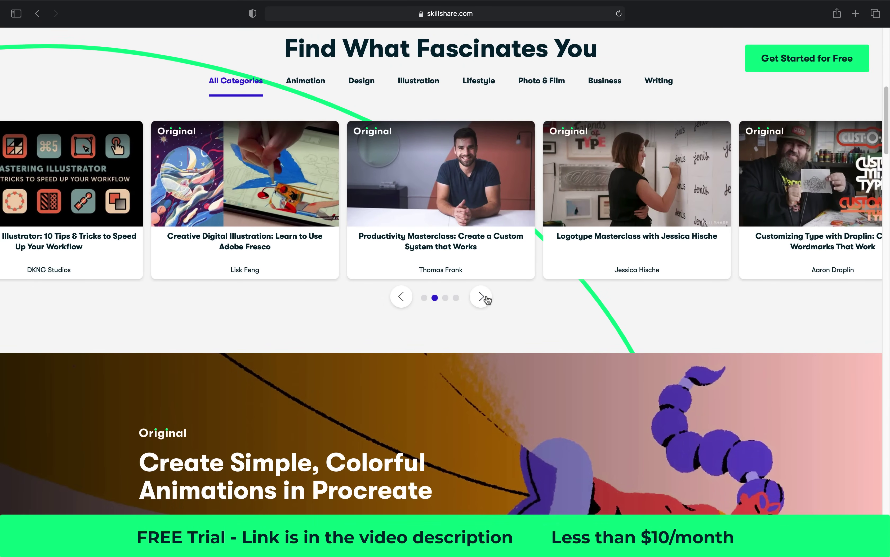
{"action": "left_click", "coordinate": [482, 297]}
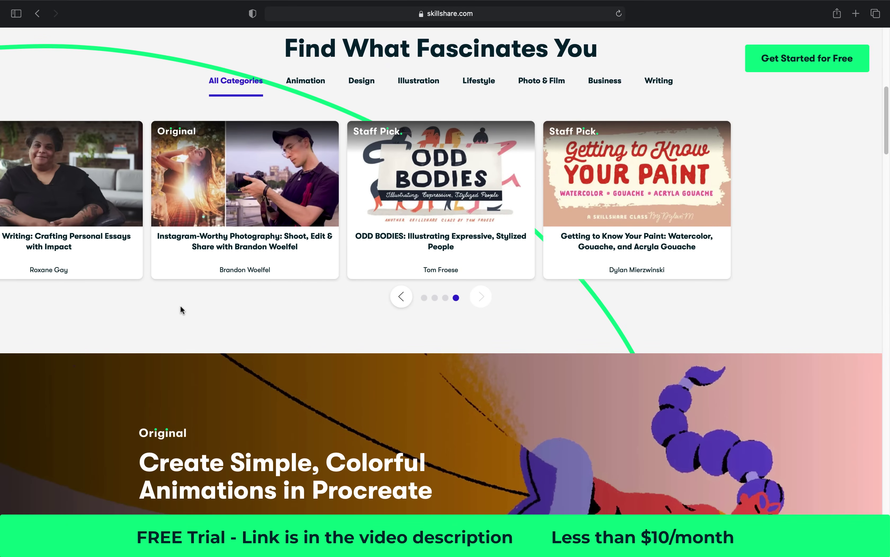
Look through the featured class banners below the class carousel on the Skillshare home page
{"action": "scroll", "coordinate": [87, 314], "scroll_direction": "down", "scroll_amount": 8}
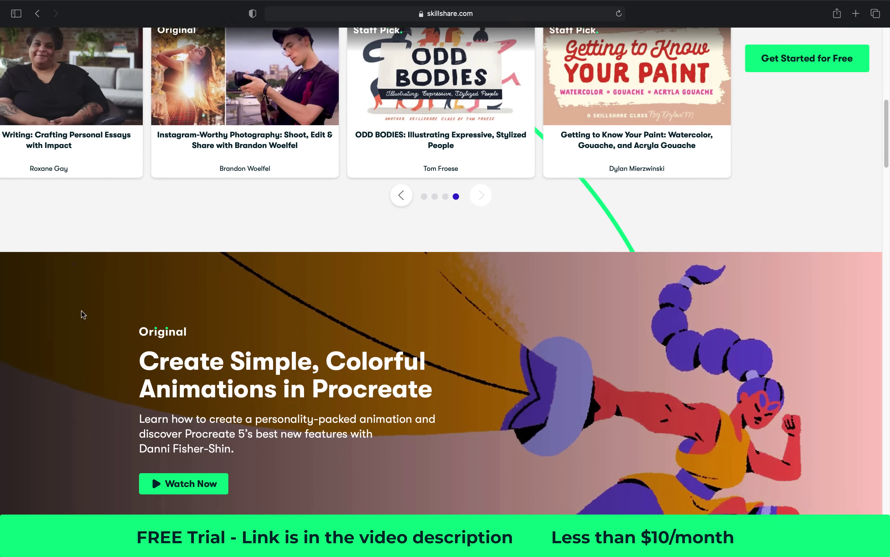
{"action": "scroll", "coordinate": [83, 314], "scroll_direction": "down", "scroll_amount": 3}
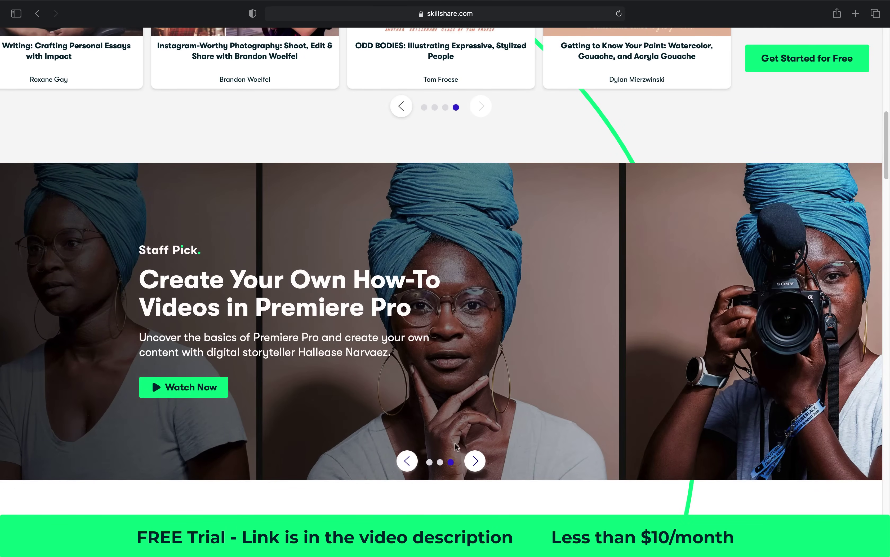
{"action": "left_click", "coordinate": [475, 461]}
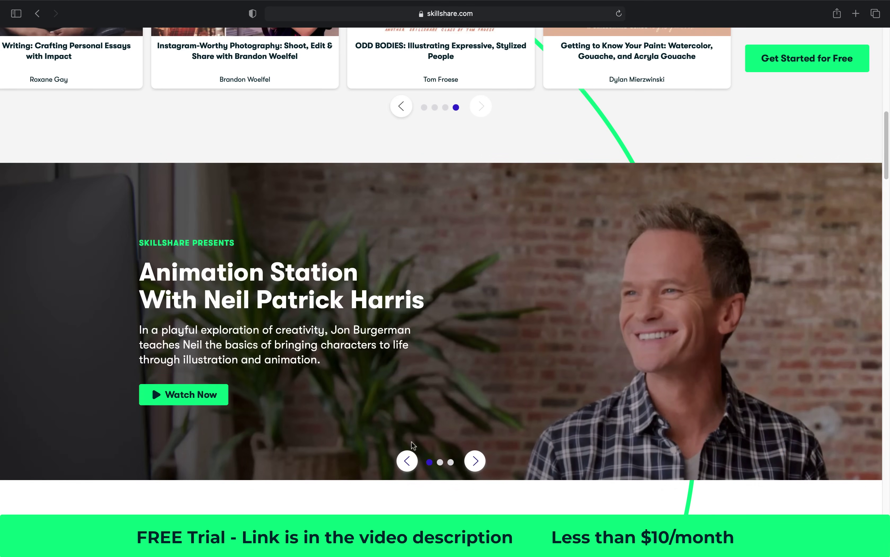
{"action": "scroll", "coordinate": [121, 421], "scroll_direction": "down", "scroll_amount": 12}
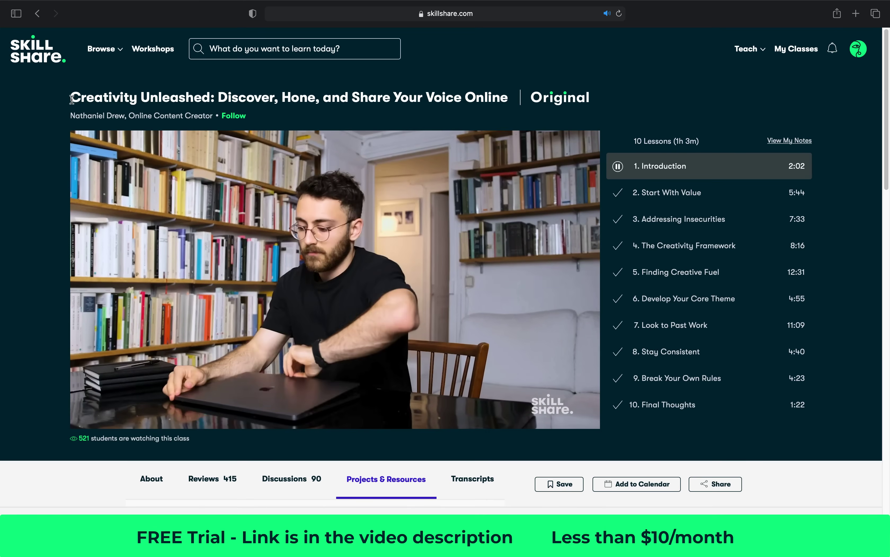
Highlight the class title "Creativity Unleashed: Discover, Hone, and Share Your Voice Online" and view the Introduction lesson
{"action": "left_click_drag", "start_coordinate": [71, 97], "coordinate": [509, 101]}
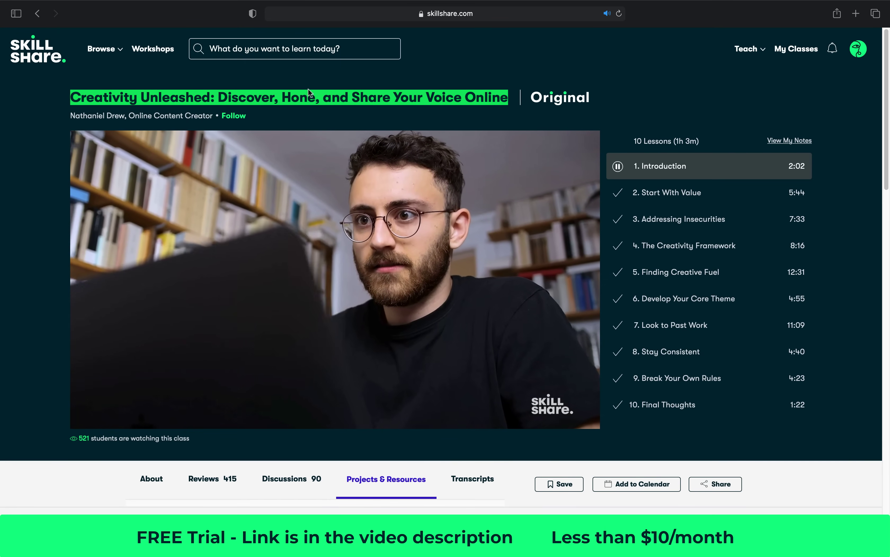
{"action": "left_click", "coordinate": [68, 103]}
{"action": "mouse_move", "coordinate": [89, 118]}
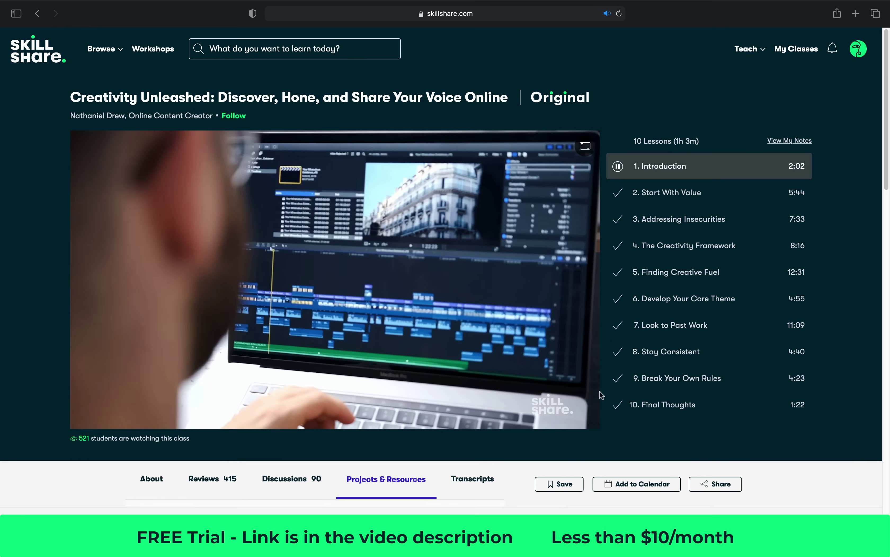
{"action": "left_click", "coordinate": [587, 415]}
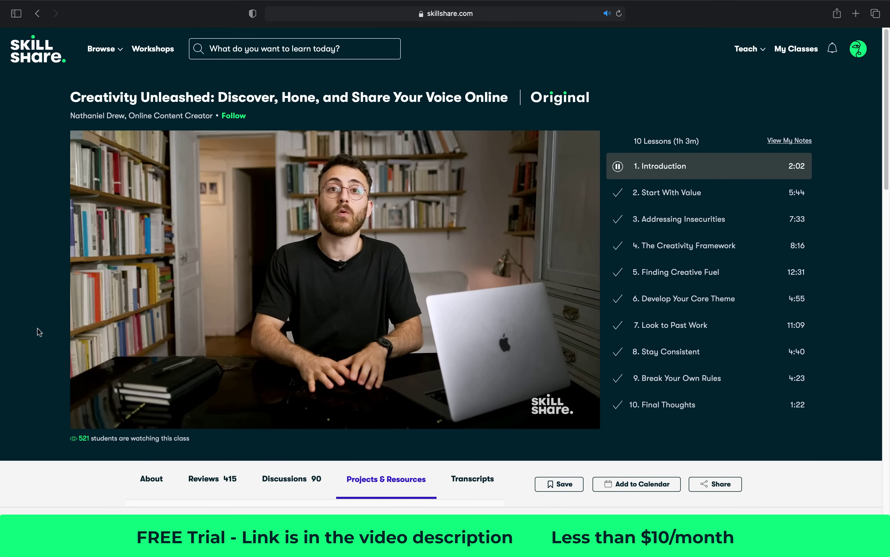
Examine the class's project description and student projects, and return to the upper part of the page
{"action": "scroll", "coordinate": [40, 332], "scroll_direction": "down", "scroll_amount": 5}
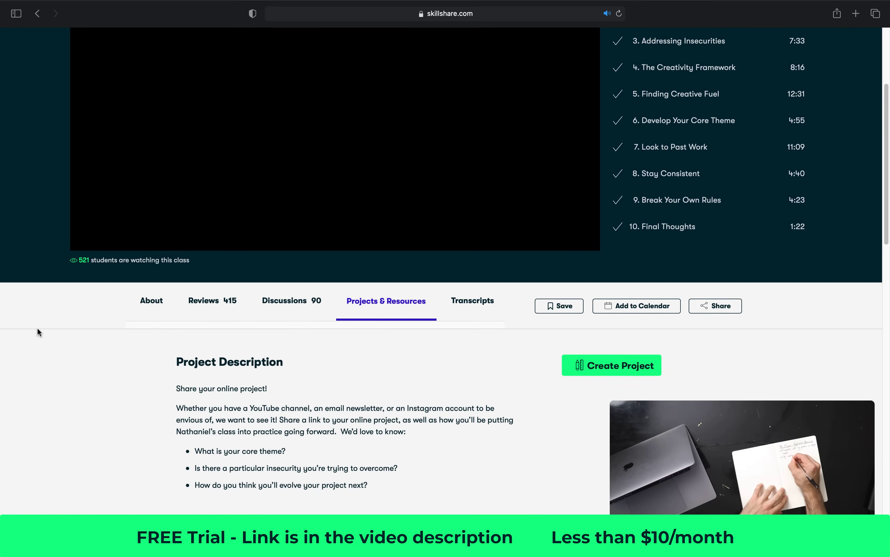
{"action": "scroll", "coordinate": [37, 329], "scroll_direction": "down", "scroll_amount": 5}
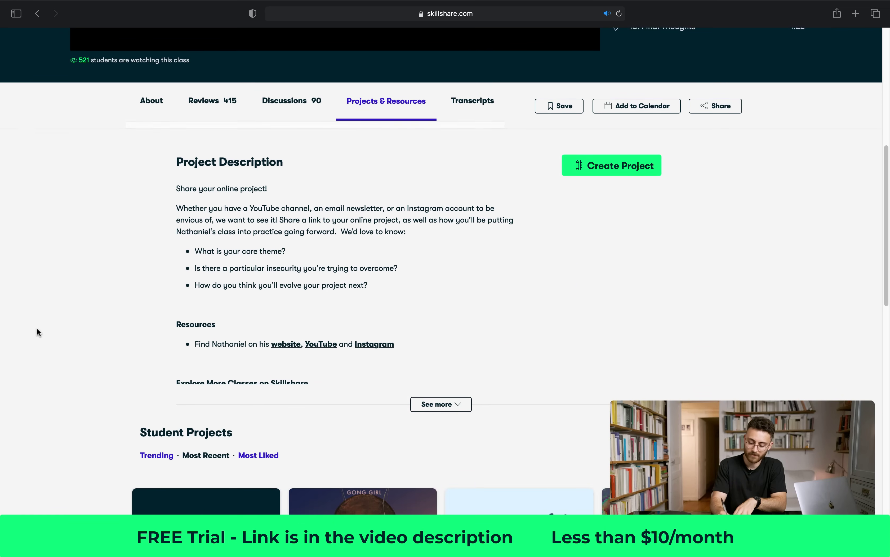
{"action": "scroll", "coordinate": [37, 328], "scroll_direction": "down", "scroll_amount": 4}
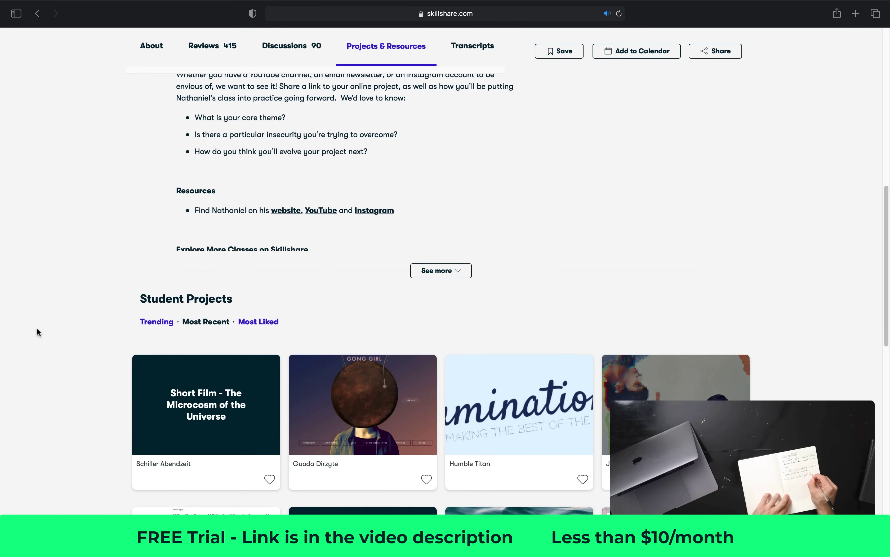
{"action": "scroll", "coordinate": [37, 328], "scroll_direction": "down", "scroll_amount": 4}
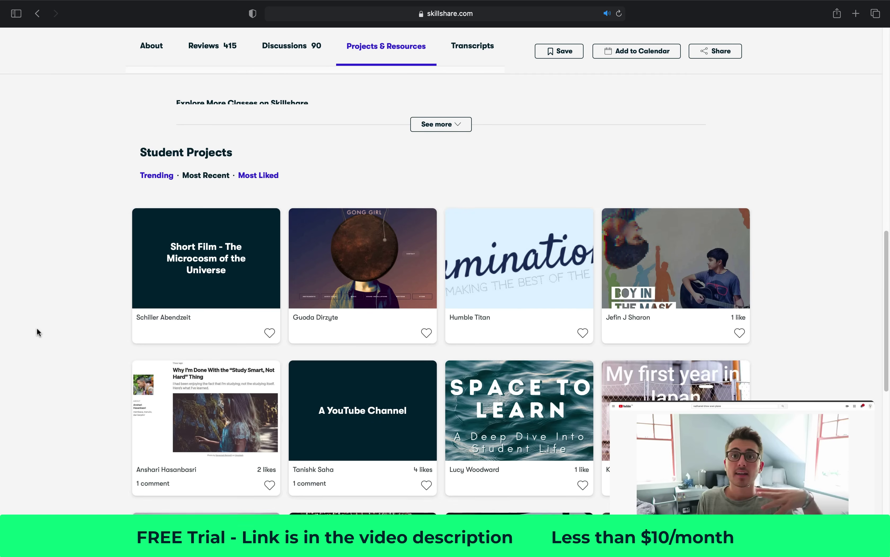
{"action": "scroll", "coordinate": [37, 329], "scroll_direction": "down", "scroll_amount": 3}
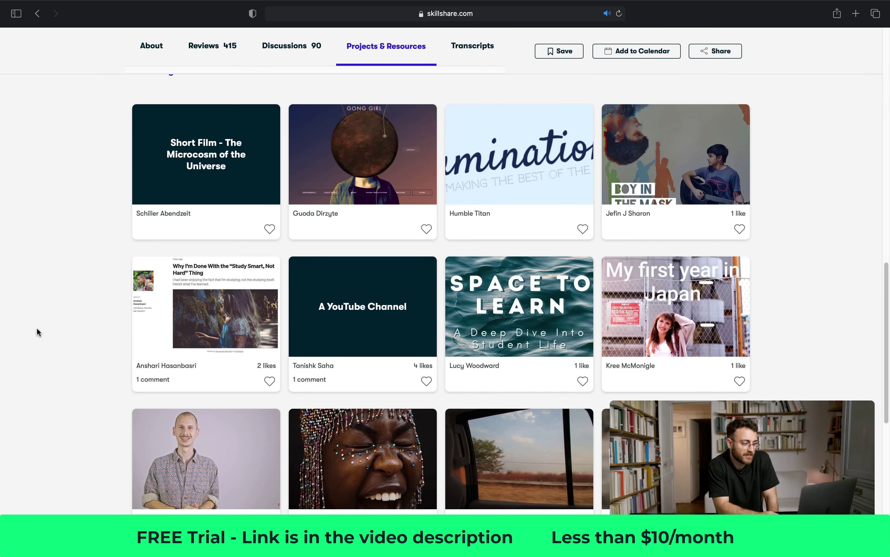
{"action": "scroll", "coordinate": [37, 328], "scroll_direction": "down", "scroll_amount": 7}
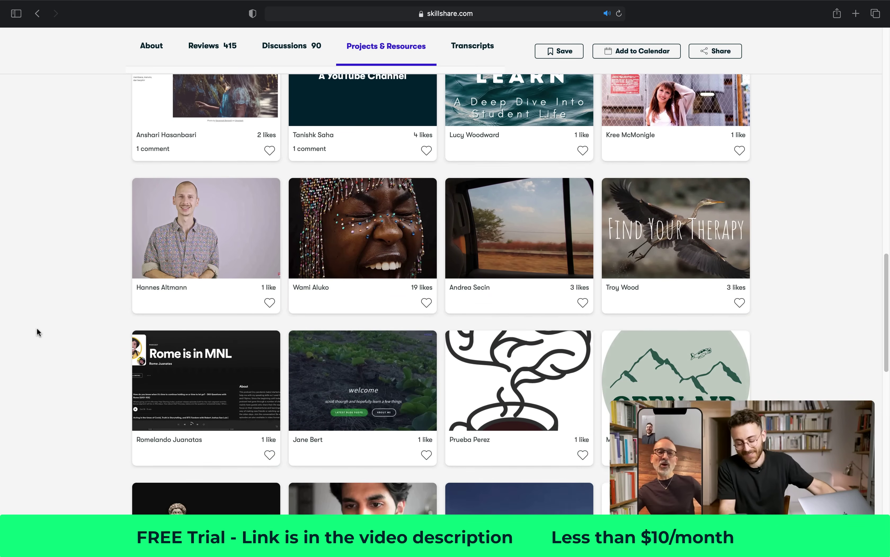
{"action": "scroll", "coordinate": [36, 328], "scroll_direction": "down", "scroll_amount": 6}
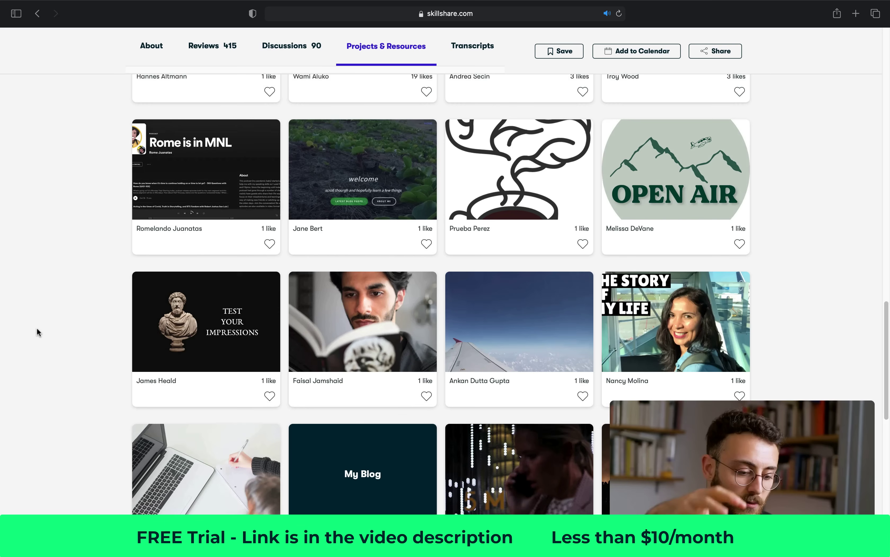
{"action": "scroll", "coordinate": [36, 327], "scroll_direction": "down", "scroll_amount": 3}
{"action": "scroll", "coordinate": [37, 328], "scroll_direction": "up", "scroll_amount": 6}
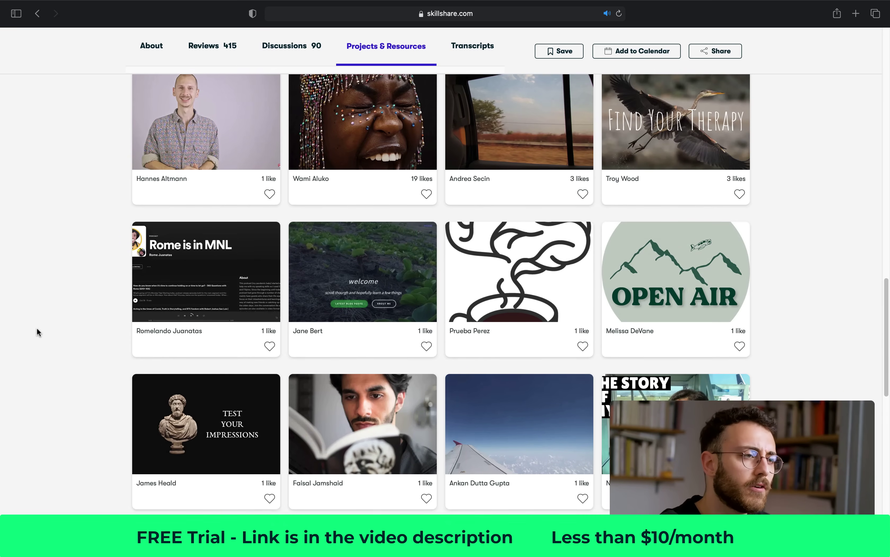
{"action": "scroll", "coordinate": [37, 328], "scroll_direction": "up", "scroll_amount": 10}
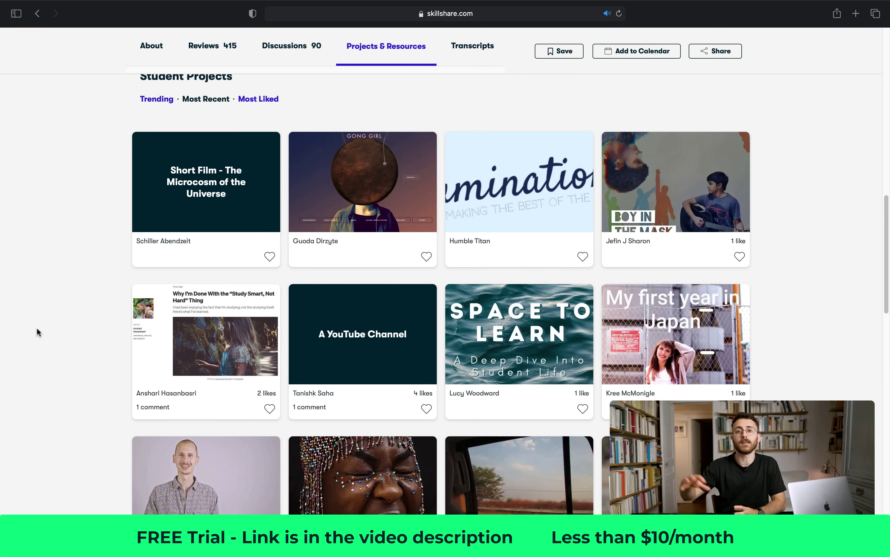
{"action": "scroll", "coordinate": [37, 332], "scroll_direction": "up", "scroll_amount": 3}
{"action": "scroll", "coordinate": [37, 328], "scroll_direction": "up", "scroll_amount": 9}
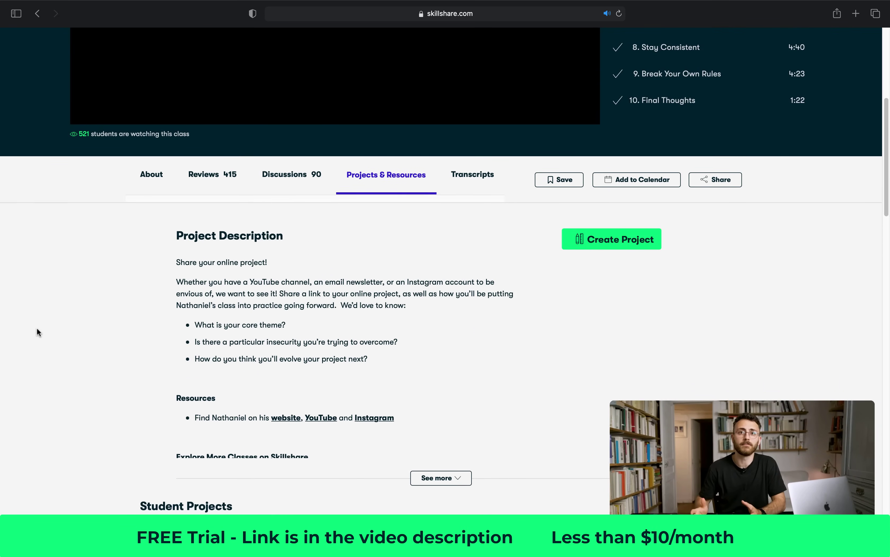
{"action": "scroll", "coordinate": [38, 331], "scroll_direction": "up", "scroll_amount": 3}
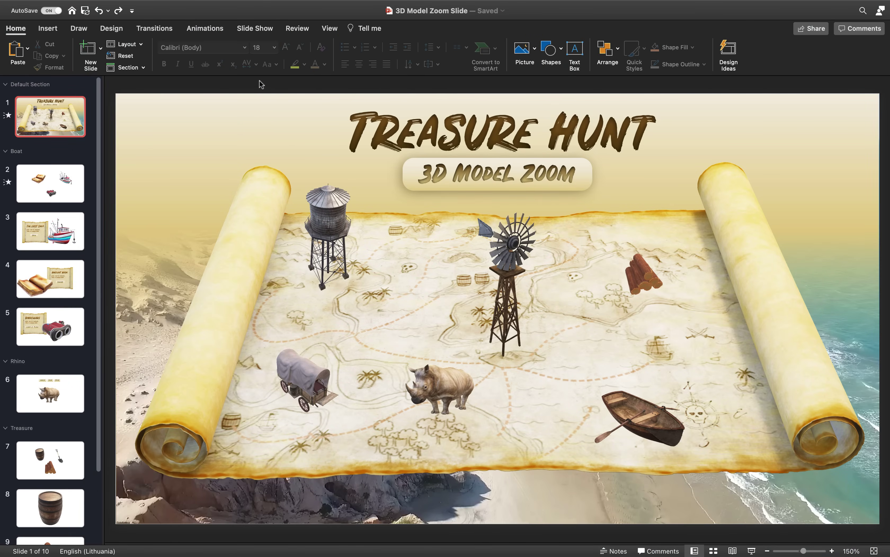
In PowerPoint, create a new presentation and apply the Blank layout to its first slide
{"action": "left_click", "coordinate": [86, 6]}
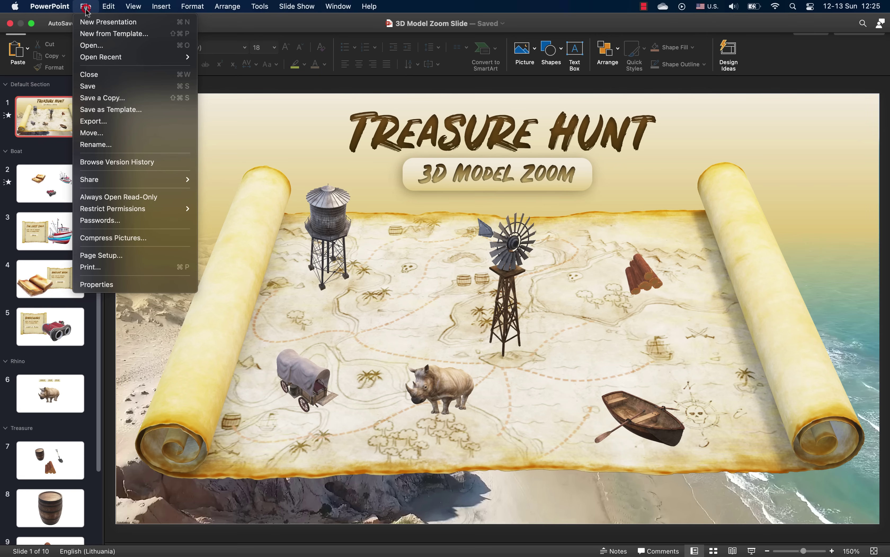
{"action": "left_click", "coordinate": [99, 23]}
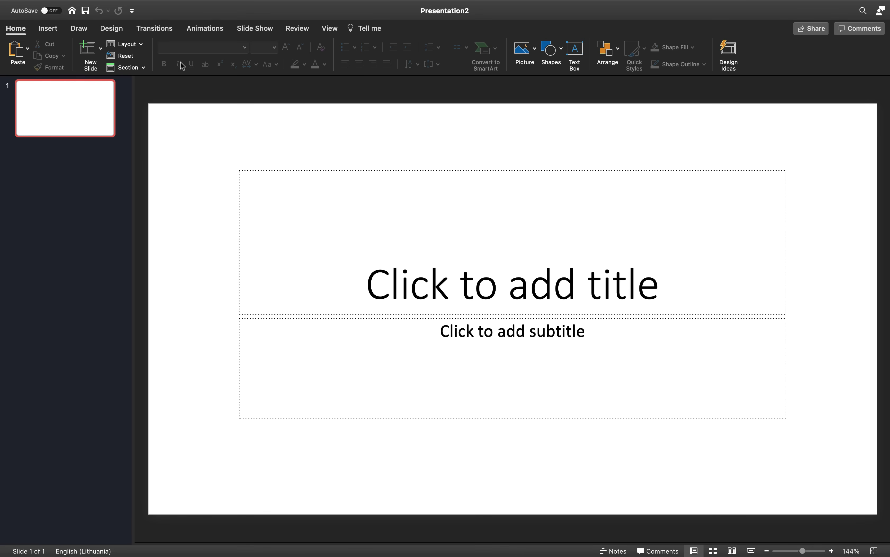
{"action": "left_click", "coordinate": [129, 44]}
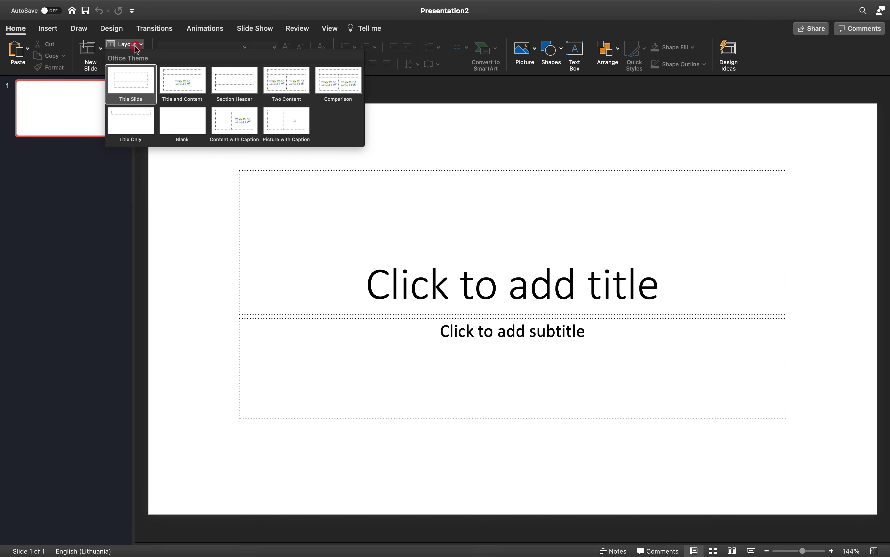
{"action": "left_click", "coordinate": [191, 124]}
Insert the rolled parchment treasure map model from the Treasure Hunt category of the online 3D models
{"action": "left_click", "coordinate": [54, 32]}
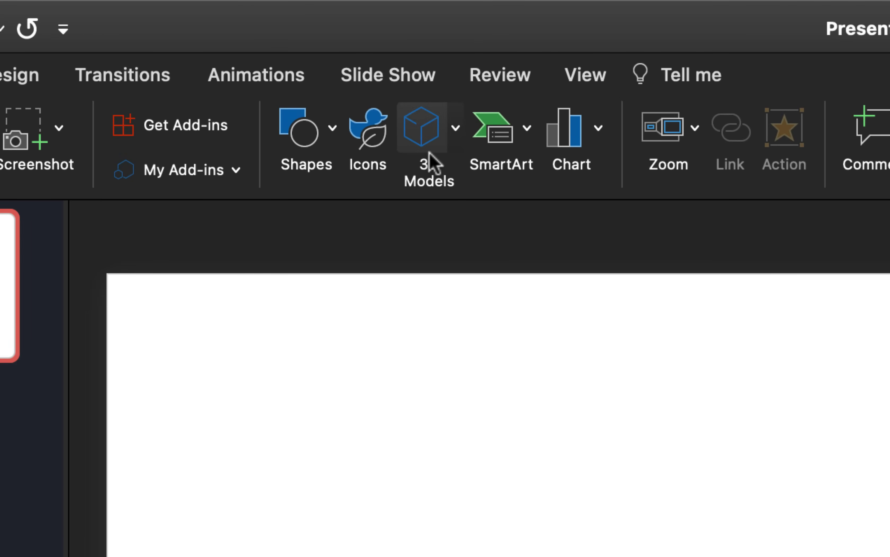
{"action": "left_click", "coordinate": [431, 139]}
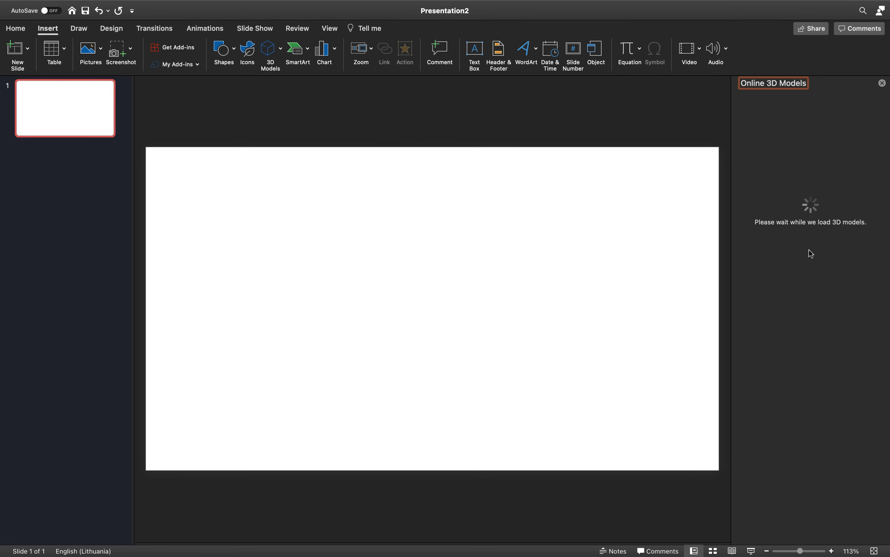
{"action": "scroll", "coordinate": [817, 259], "scroll_direction": "down", "scroll_amount": 15}
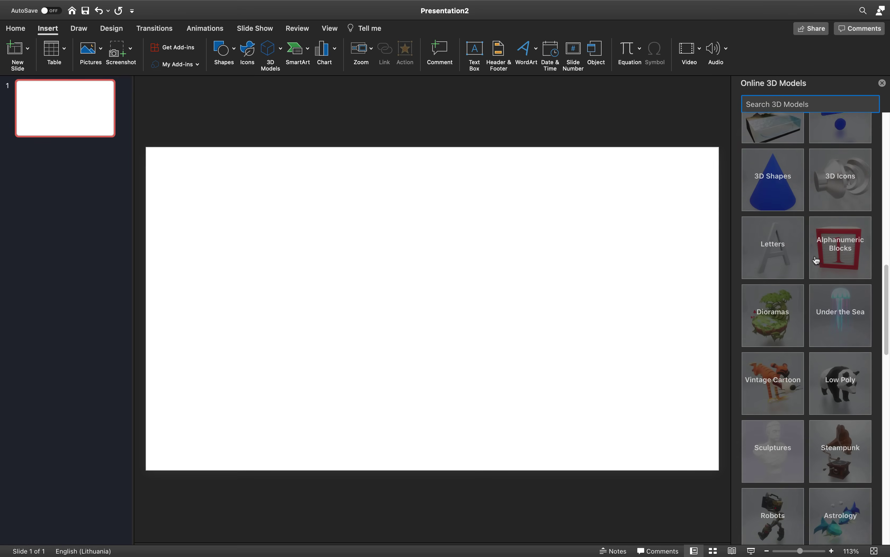
{"action": "scroll", "coordinate": [817, 260], "scroll_direction": "down", "scroll_amount": 5}
{"action": "left_click", "coordinate": [831, 269]}
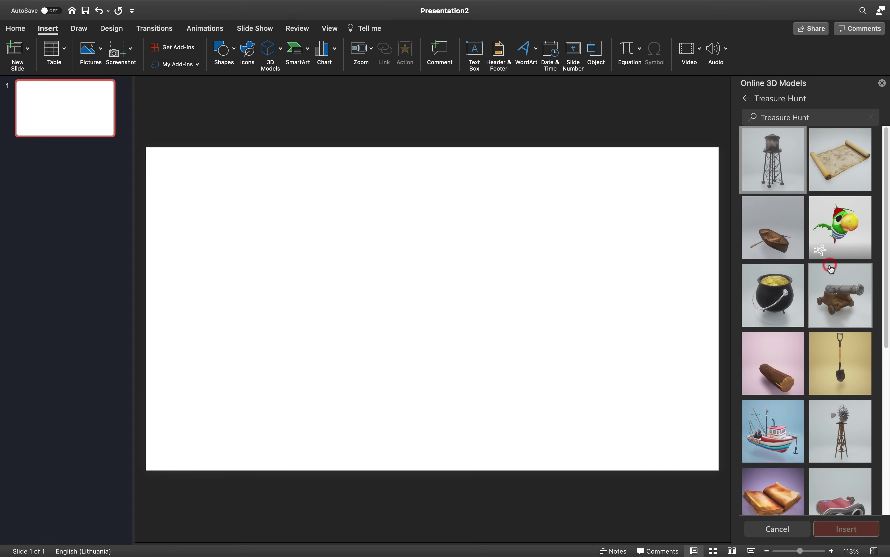
{"action": "left_click", "coordinate": [841, 538]}
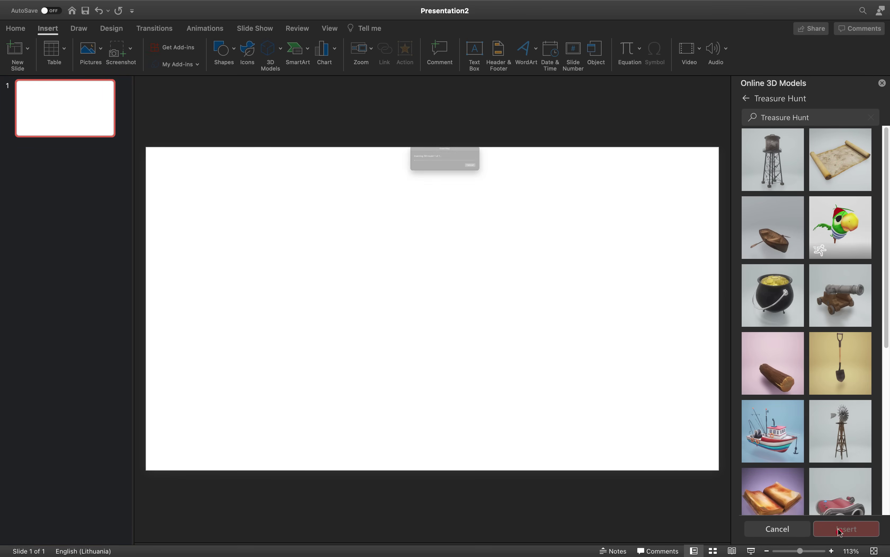
Tilt the map model to show its surface, enlarge it to about 33.9 cm wide, and center it horizontally in the slide's lower part
{"action": "left_click_drag", "start_coordinate": [433, 314], "coordinate": [436, 347]}
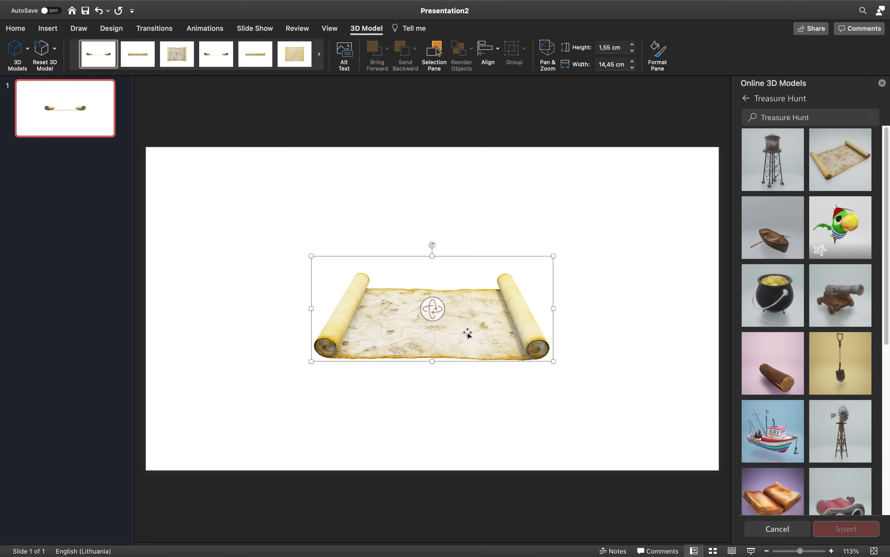
{"action": "left_click_drag", "start_coordinate": [554, 255], "coordinate": [657, 184]}
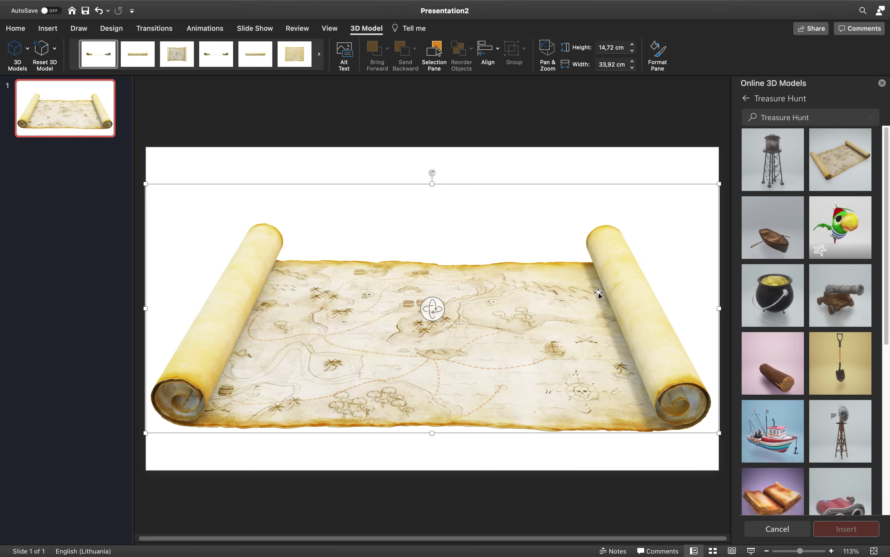
{"action": "left_click_drag", "start_coordinate": [615, 285], "coordinate": [614, 295]}
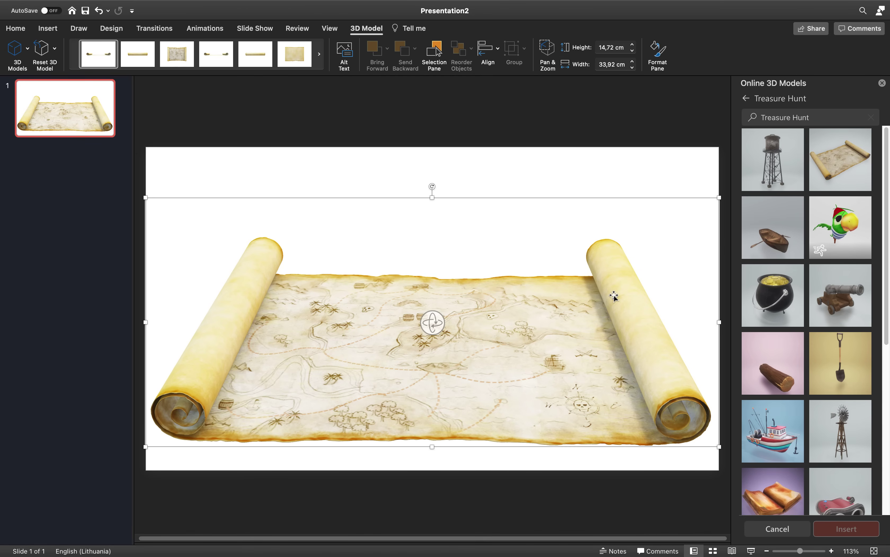
{"action": "left_click", "coordinate": [497, 48]}
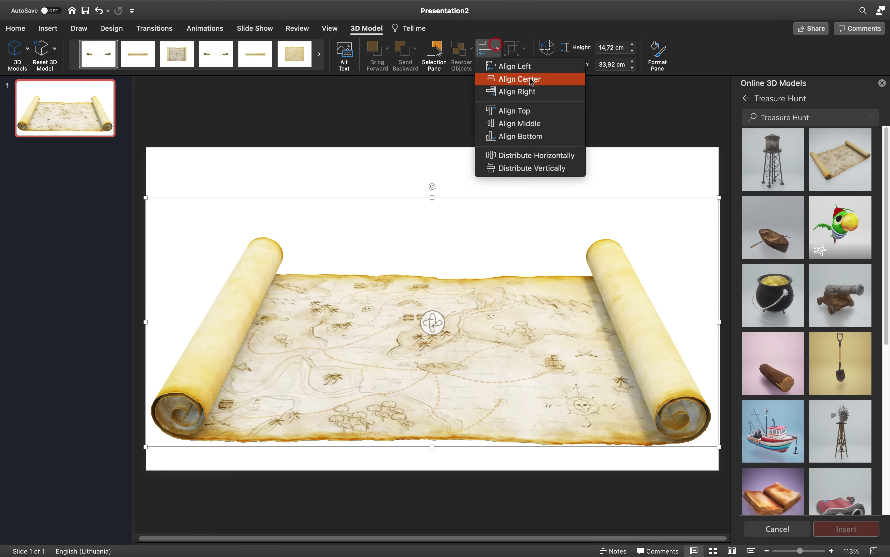
{"action": "left_click", "coordinate": [532, 79]}
Try aligning the map model to the slide's vertical middle and undo that alignment
{"action": "left_click", "coordinate": [497, 50]}
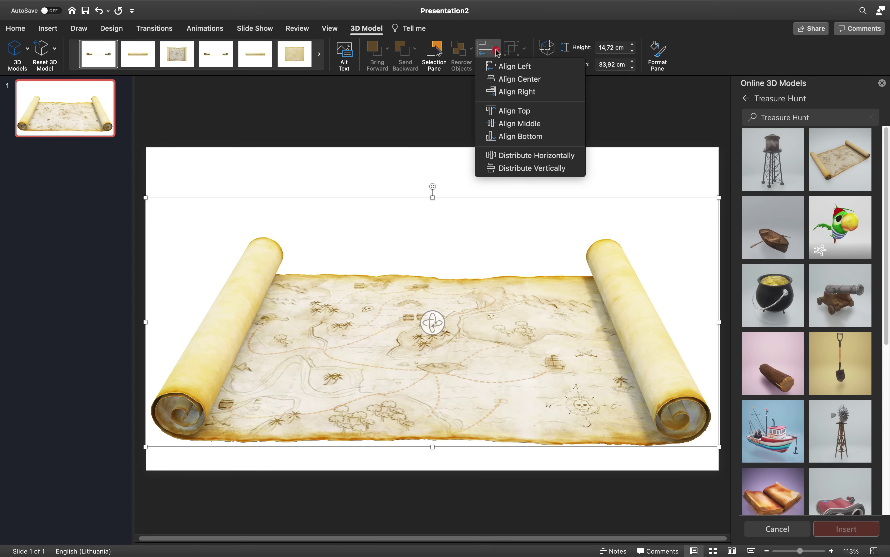
{"action": "left_click", "coordinate": [526, 124]}
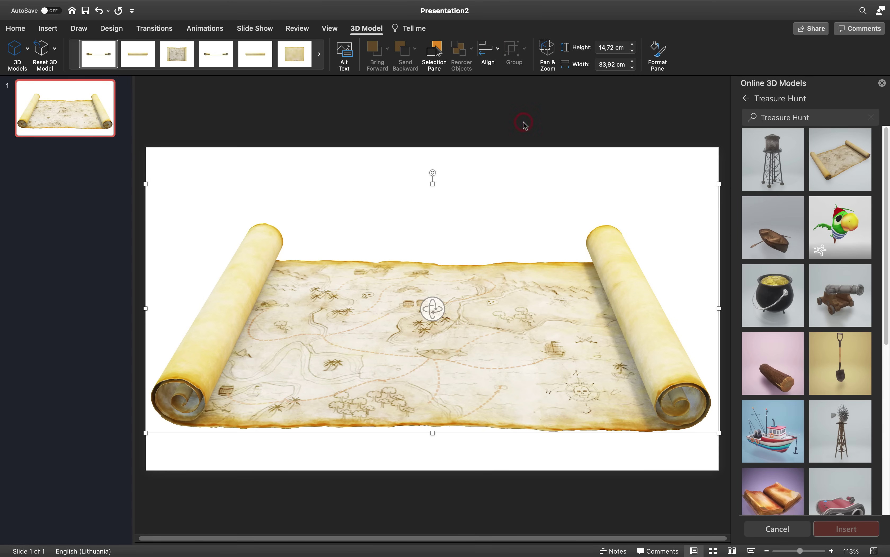
{"action": "key", "text": "super+z"}
Paste the "Treasure Hunt" title and "3D Model Zoom" subtitle above the map and move the map model slightly up
{"action": "left_click", "coordinate": [155, 126]}
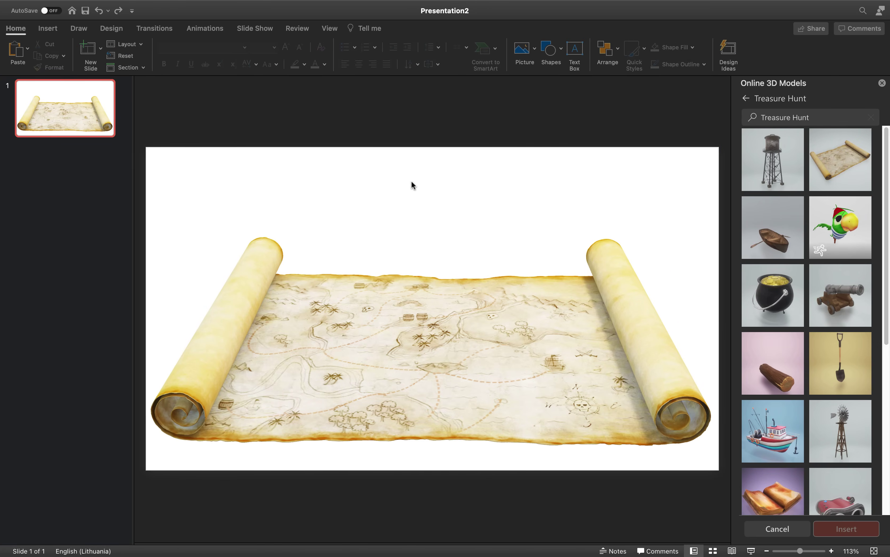
{"action": "key", "text": "super+v"}
{"action": "left_click", "coordinate": [502, 303]}
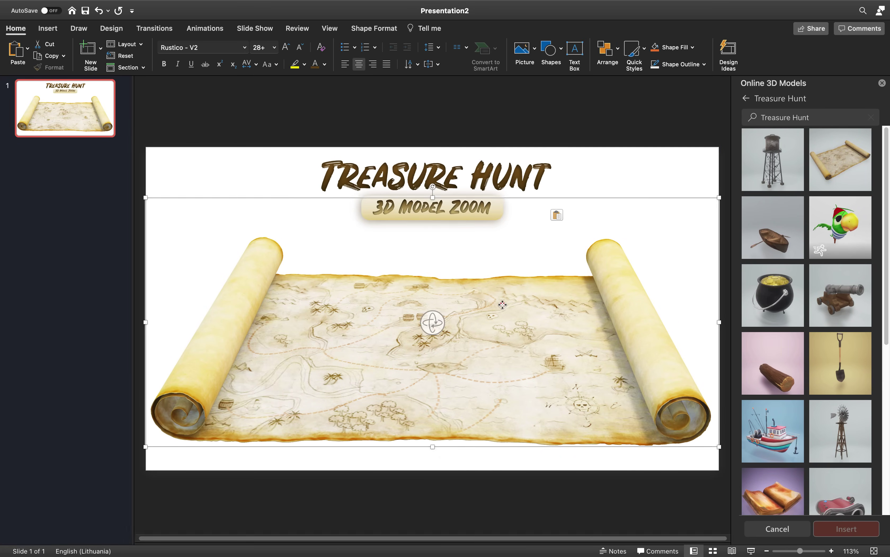
{"action": "left_click_drag", "start_coordinate": [635, 295], "coordinate": [636, 276]}
{"action": "left_click", "coordinate": [368, 117]}
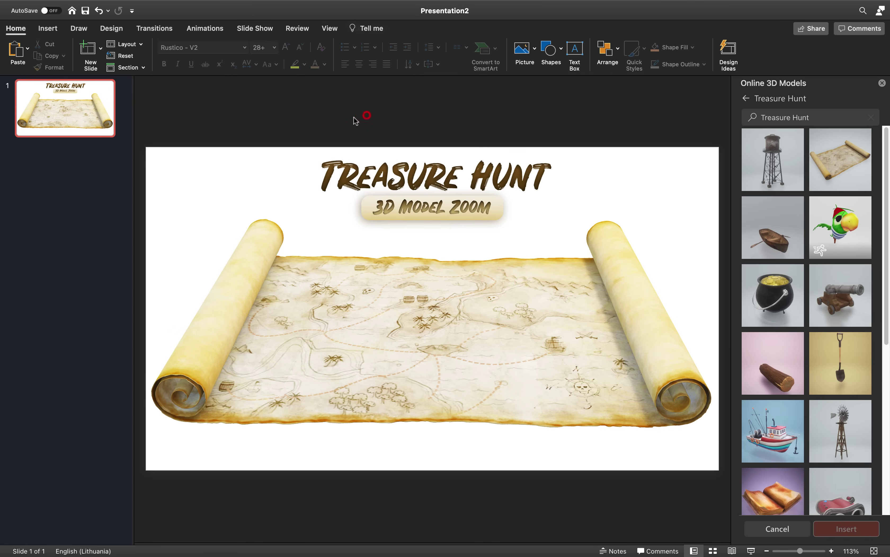
Draw a rectangle about 33.87 by 9.56 cm across the slide's upper half and send it to the back
{"action": "left_click", "coordinate": [48, 29]}
{"action": "left_click", "coordinate": [221, 52]}
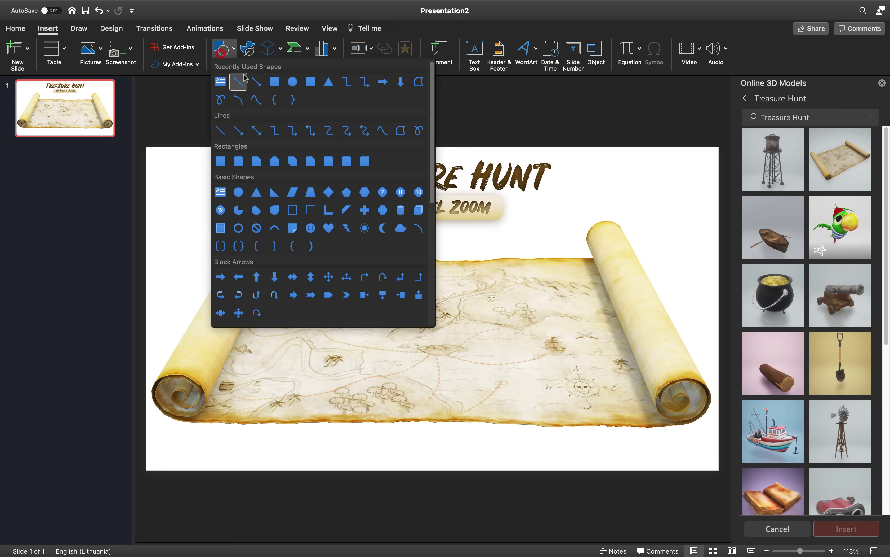
{"action": "left_click", "coordinate": [280, 85]}
{"action": "left_click_drag", "start_coordinate": [157, 152], "coordinate": [705, 309]}
{"action": "left_click_drag", "start_coordinate": [589, 272], "coordinate": [589, 272]}
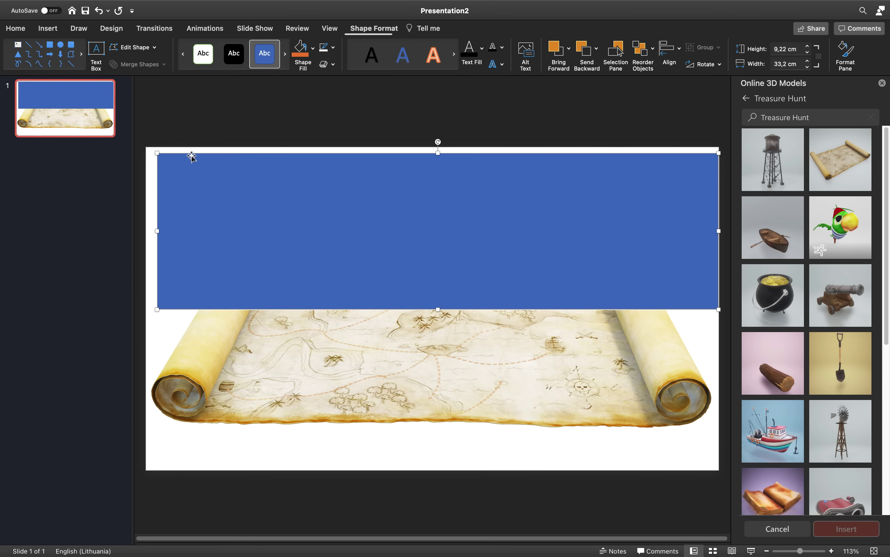
{"action": "left_click_drag", "start_coordinate": [157, 152], "coordinate": [146, 148]}
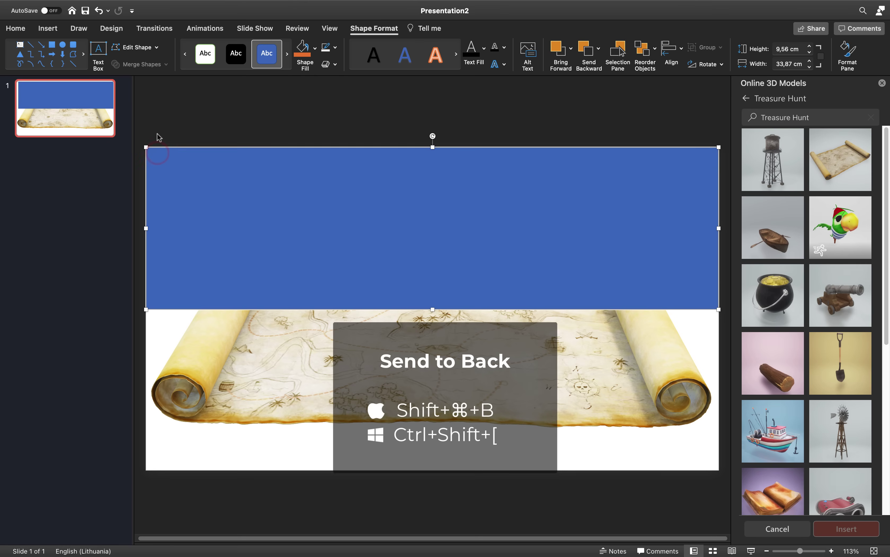
{"action": "key", "text": "shift+super+b"}
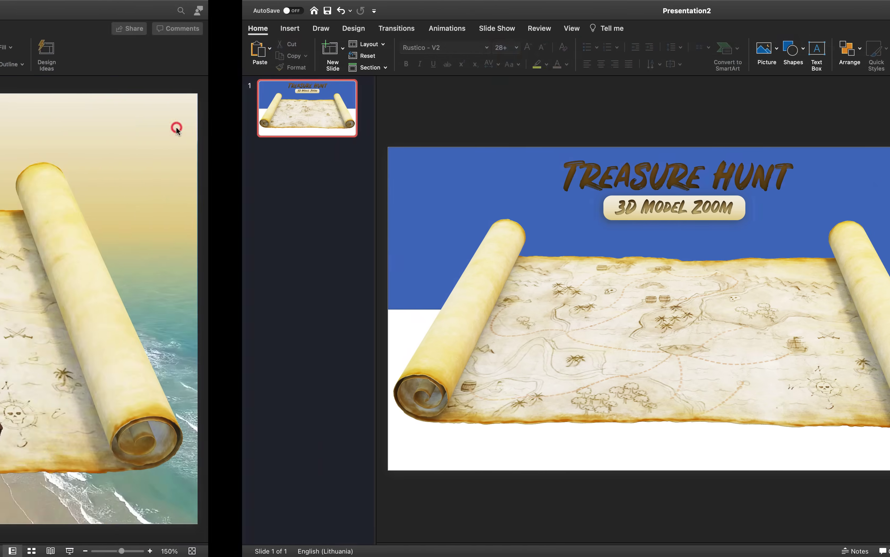
Copy the sandy gradient style from the finished presentation's background shape and apply it to the blue rectangle
{"action": "key", "text": "shift+super+c"}
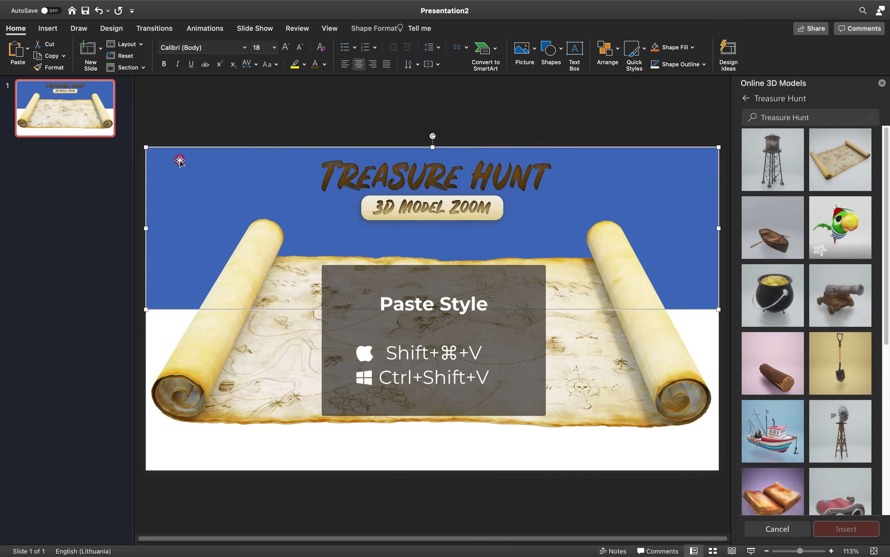
{"action": "key", "text": "shift+super+v"}
{"action": "left_click", "coordinate": [249, 98]}
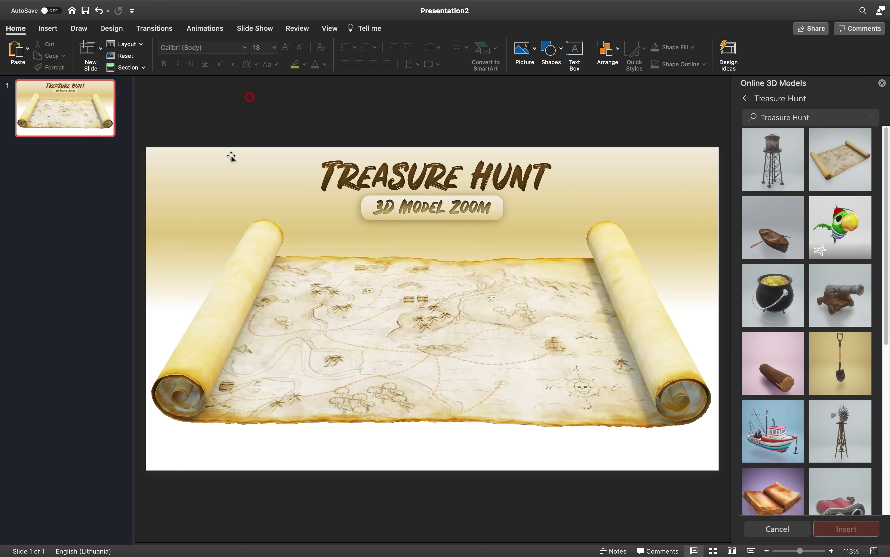
Insert the Pexels MP4 video from Downloads as a full-slide background behind the other objects
{"action": "left_click", "coordinate": [53, 31]}
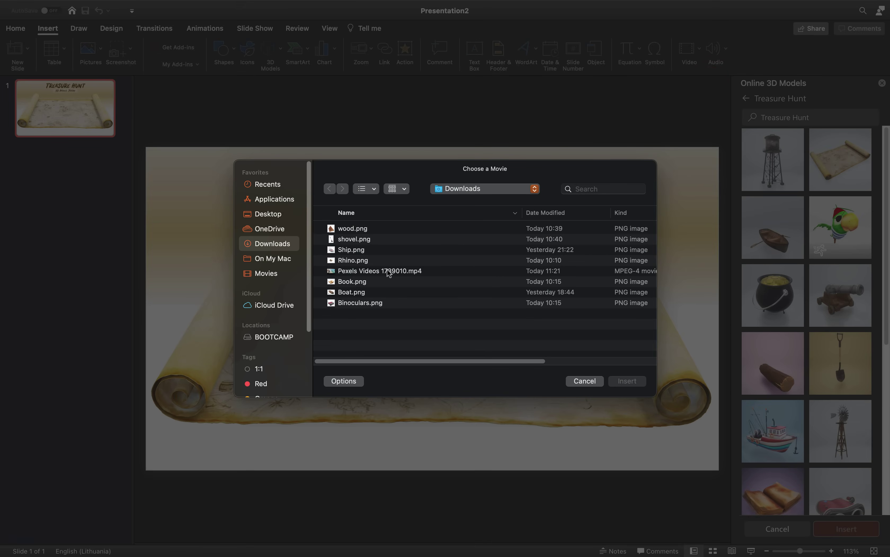
{"action": "left_click", "coordinate": [634, 381]}
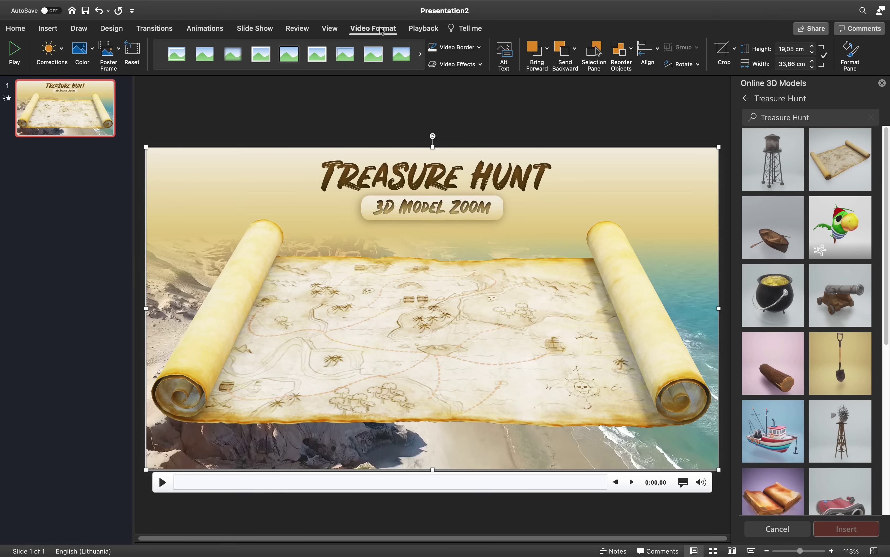
Set the background video to start automatically and loop until stopped, and preview the slide in the slide show
{"action": "left_click", "coordinate": [420, 30]}
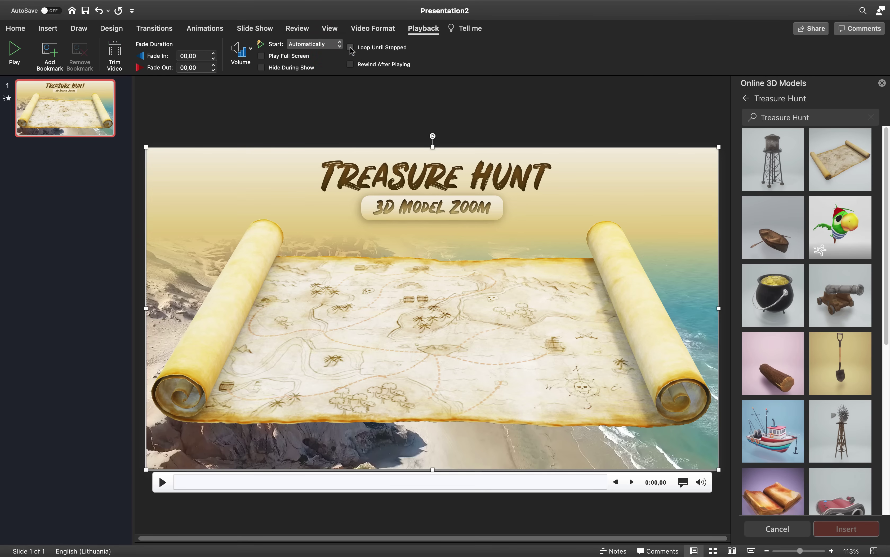
{"action": "left_click", "coordinate": [622, 106]}
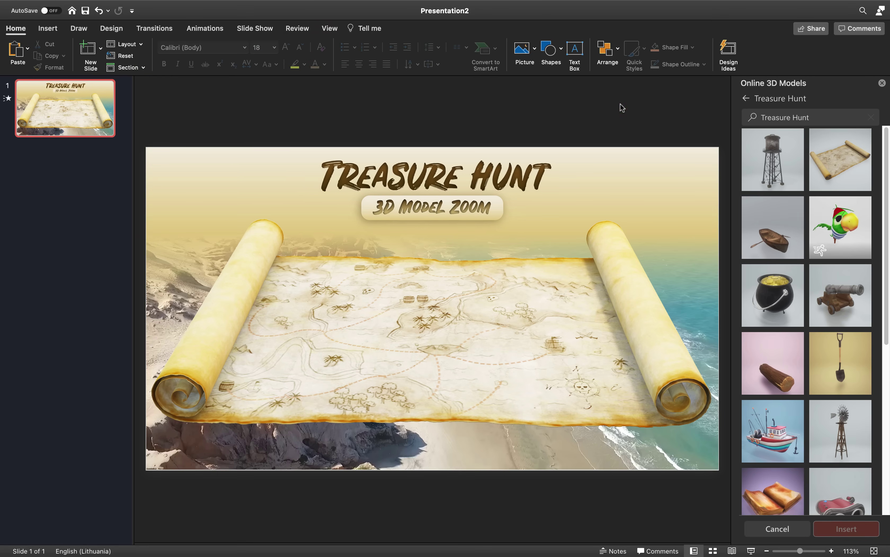
{"action": "key", "text": "super+shift+Return"}
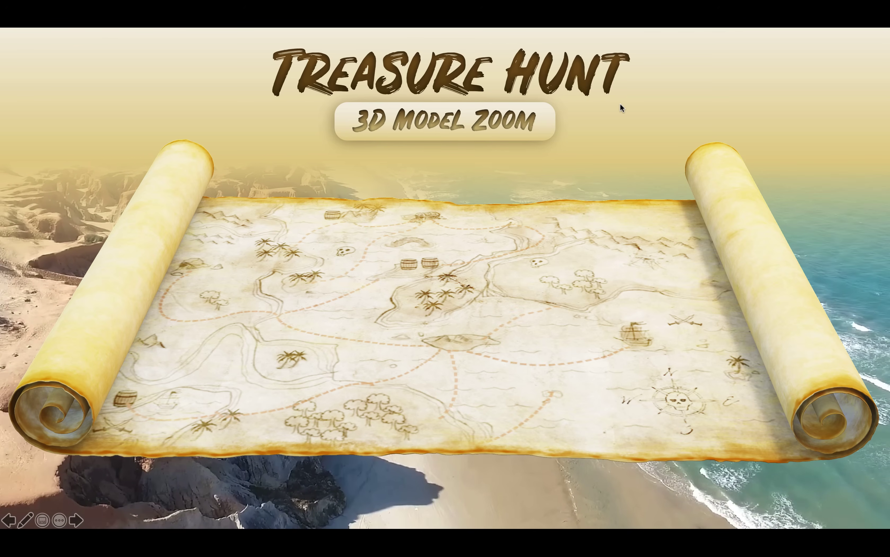
{"action": "key", "text": "Escape"}
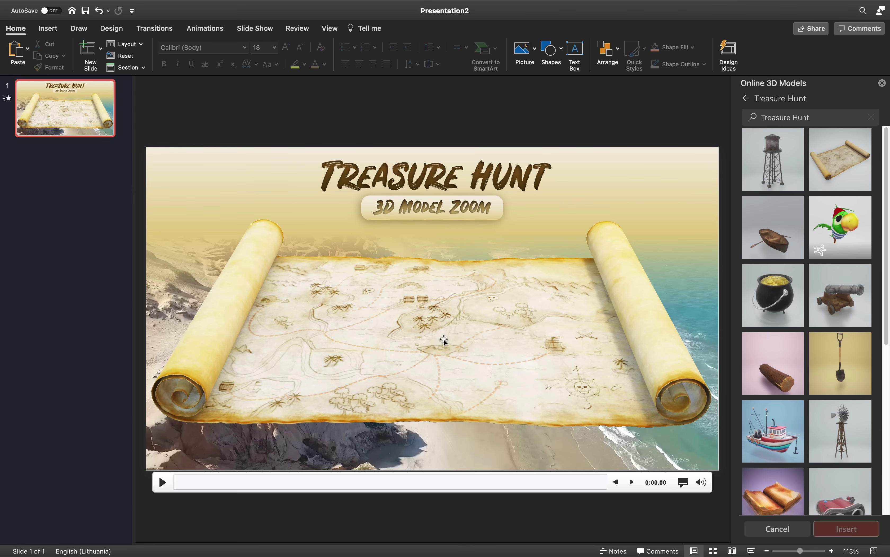
Tilt the map model further toward the viewer to expose more of its surface and move it slightly down
{"action": "left_click", "coordinate": [444, 341]}
{"action": "left_click_drag", "start_coordinate": [439, 306], "coordinate": [439, 317]}
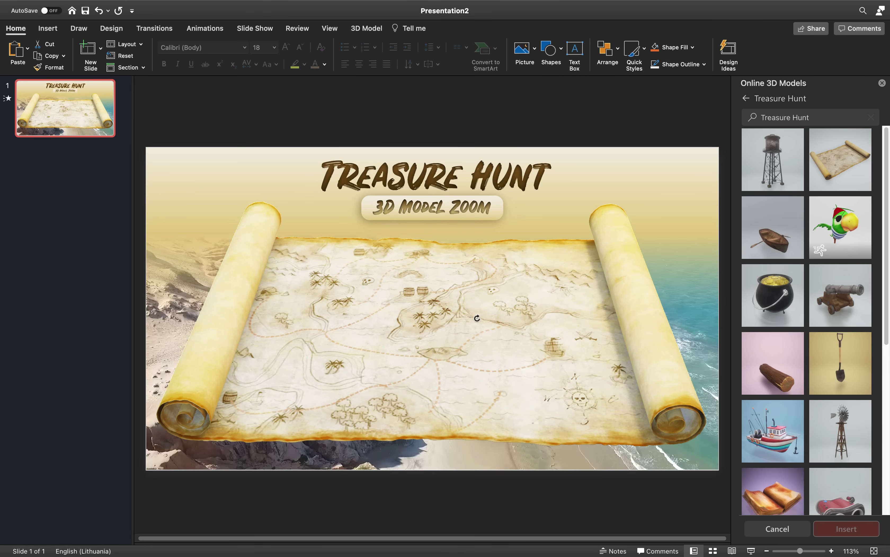
{"action": "left_click_drag", "start_coordinate": [647, 306], "coordinate": [647, 312]}
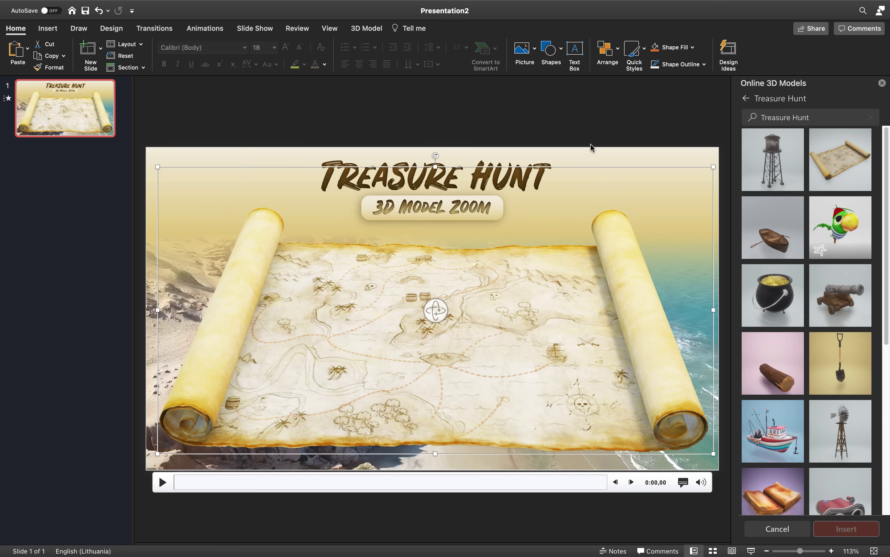
{"action": "left_click", "coordinate": [584, 120]}
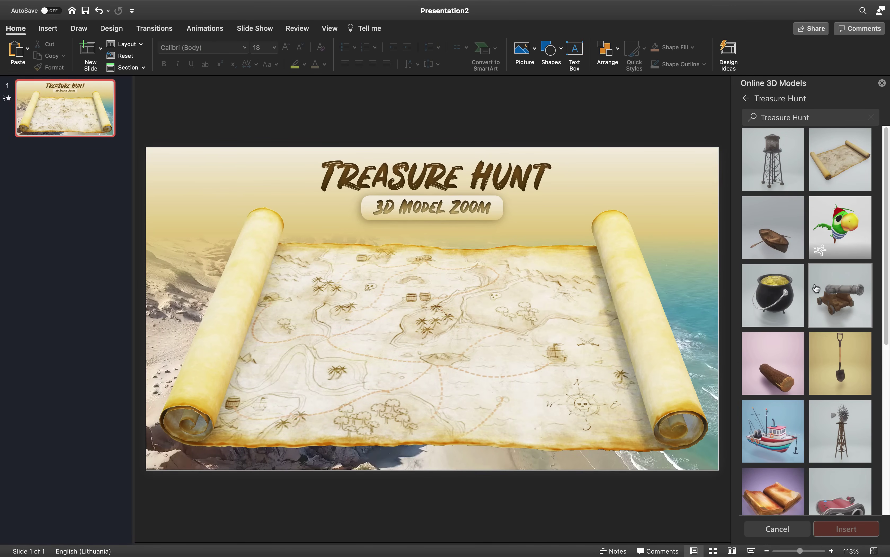
Insert the water tower, rowing boat, windmill and wooden log models together from the Treasure Hunt category
{"action": "left_click", "coordinate": [773, 162]}
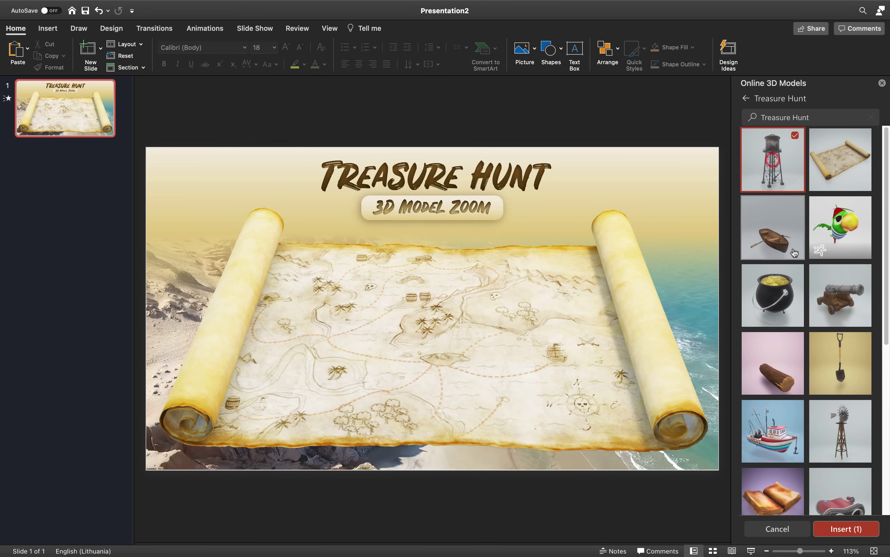
{"action": "left_click", "coordinate": [770, 224]}
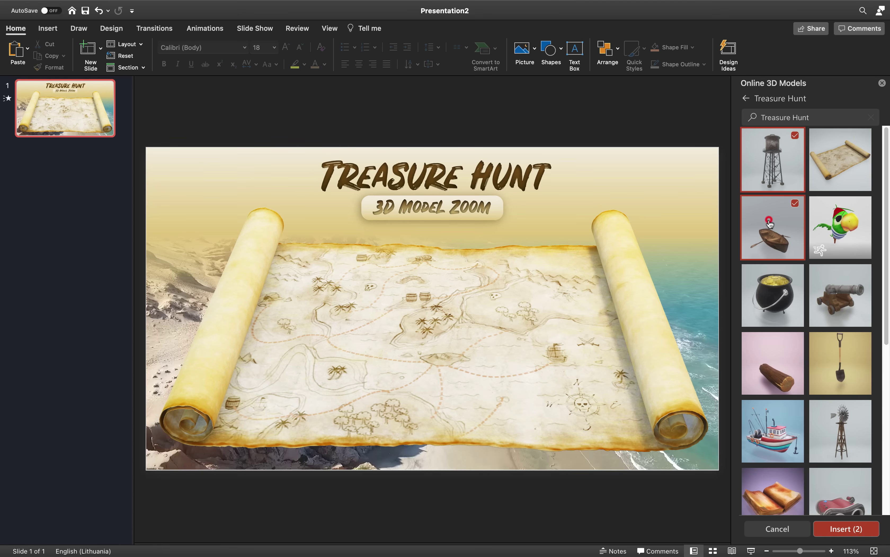
{"action": "scroll", "coordinate": [840, 376], "scroll_direction": "down", "scroll_amount": 2}
{"action": "left_click", "coordinate": [840, 376]}
{"action": "left_click", "coordinate": [773, 316]}
{"action": "left_click", "coordinate": [846, 528]}
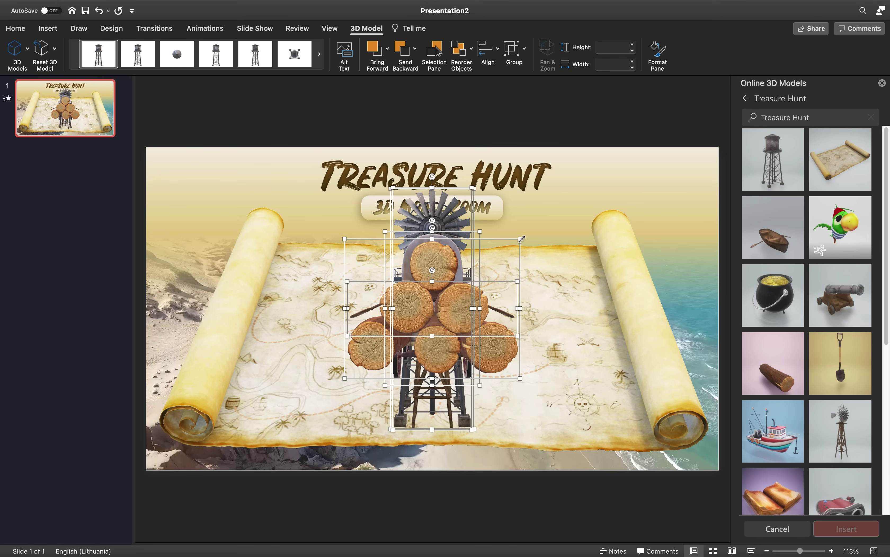
Scale the four new models down together at the map's center to about 4.4 cm wide and 6.1 cm high
{"action": "left_click_drag", "start_coordinate": [522, 239], "coordinate": [486, 272]}
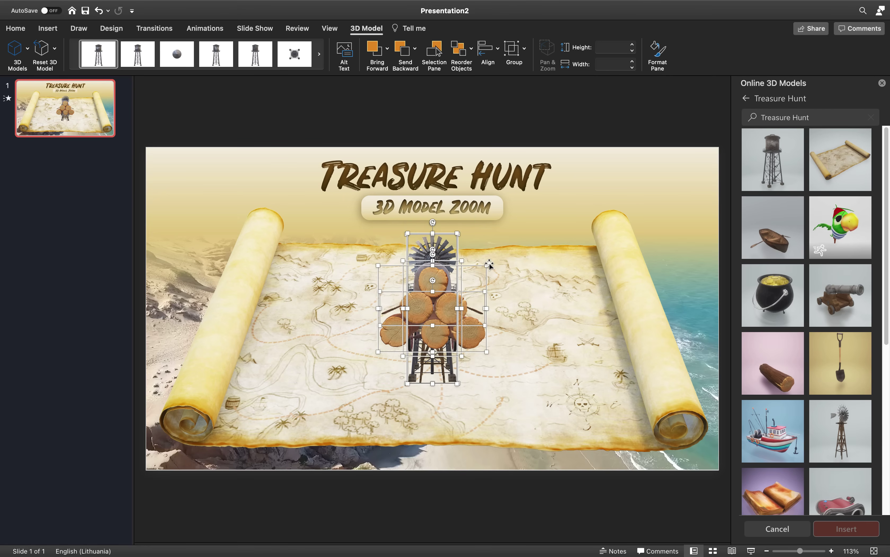
{"action": "left_click_drag", "start_coordinate": [487, 266], "coordinate": [472, 277]}
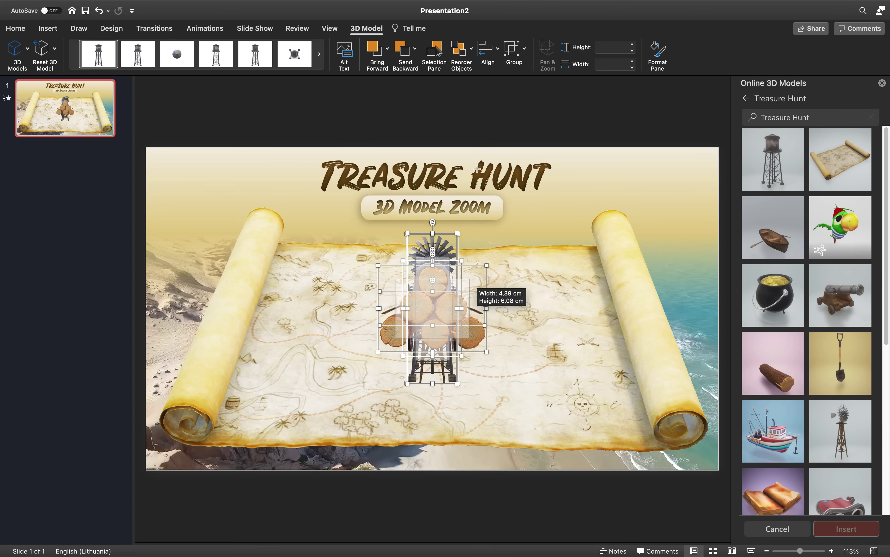
{"action": "left_click_drag", "start_coordinate": [474, 120], "coordinate": [478, 126]}
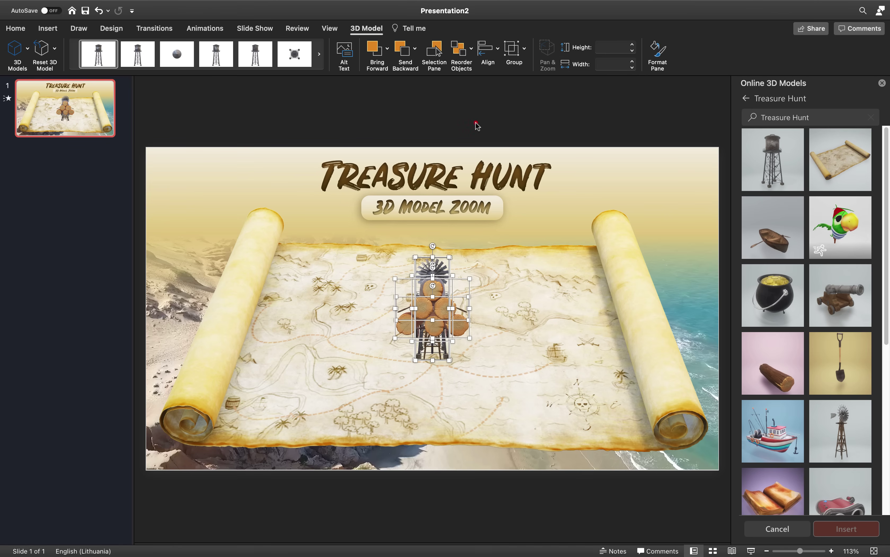
Spread the windmill, water tower, logs, covered wagon and rowing boat across the map and rotate them to angled views
{"action": "left_click", "coordinate": [458, 246]}
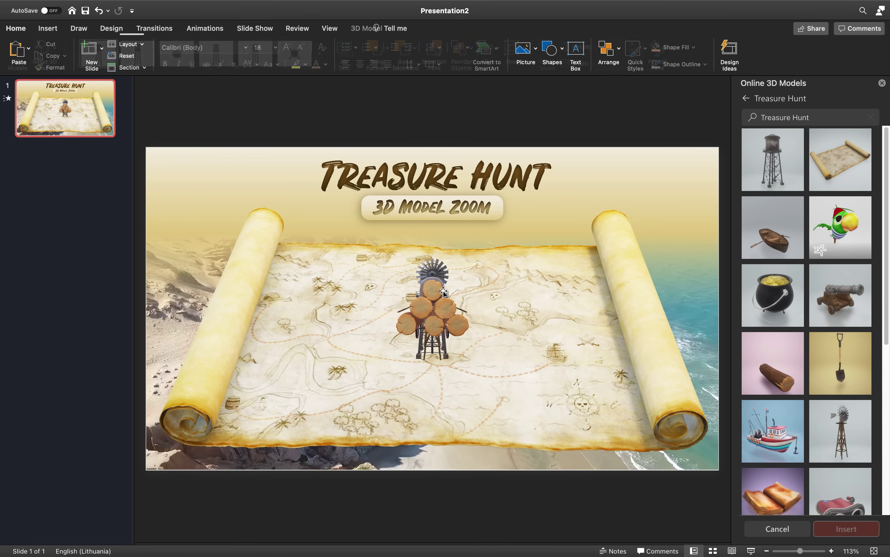
{"action": "left_click_drag", "start_coordinate": [433, 315], "coordinate": [570, 293]}
{"action": "left_click_drag", "start_coordinate": [589, 253], "coordinate": [562, 282]}
{"action": "left_click_drag", "start_coordinate": [546, 317], "coordinate": [563, 286]}
{"action": "left_click_drag", "start_coordinate": [432, 320], "coordinate": [290, 392]}
{"action": "left_click_drag", "start_coordinate": [433, 324], "coordinate": [313, 257]}
{"action": "left_click_drag", "start_coordinate": [429, 294], "coordinate": [537, 401]}
{"action": "left_click_drag", "start_coordinate": [395, 321], "coordinate": [433, 298]}
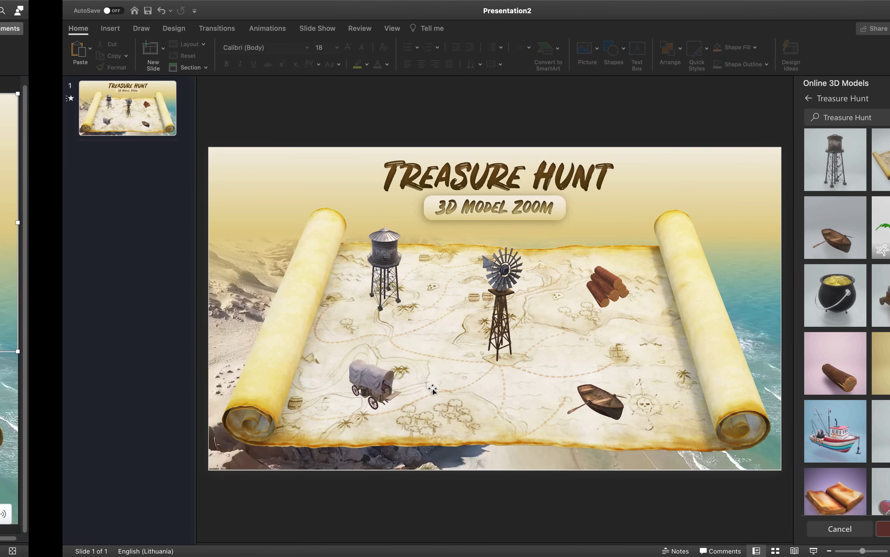
Insert the animated rhino found by searching "rhino", turn it slightly, and place it at about 4.87 by 6.72 cm between the wagon and boat
{"action": "left_click", "coordinate": [807, 119]}
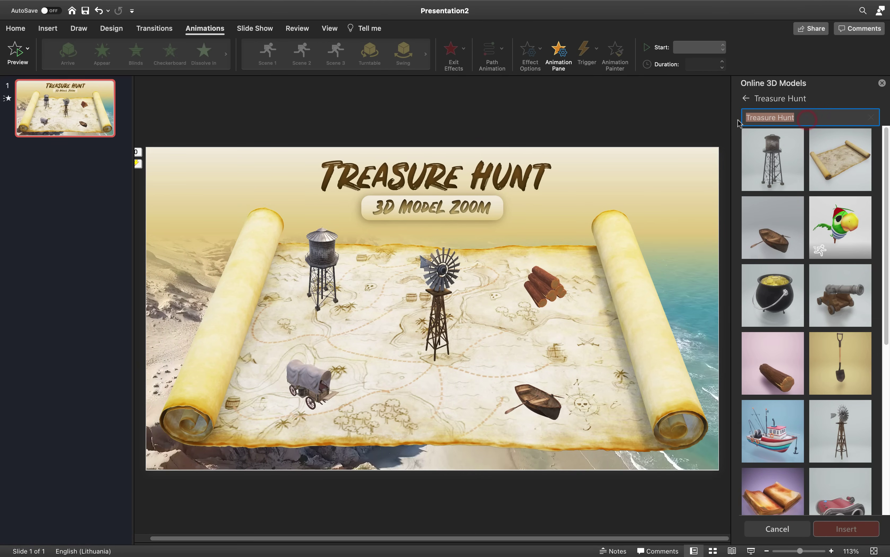
{"action": "type", "text": "rhino"}
{"action": "key", "text": "Return"}
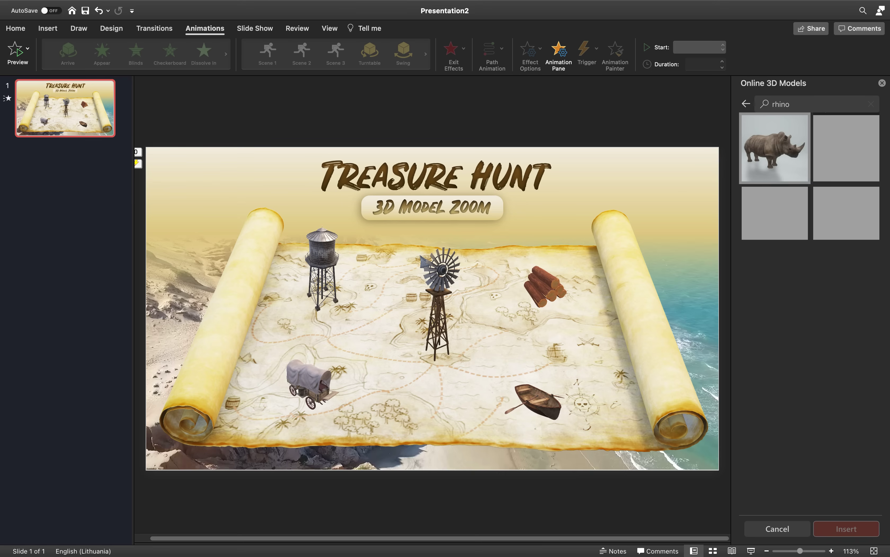
{"action": "left_click", "coordinate": [827, 162]}
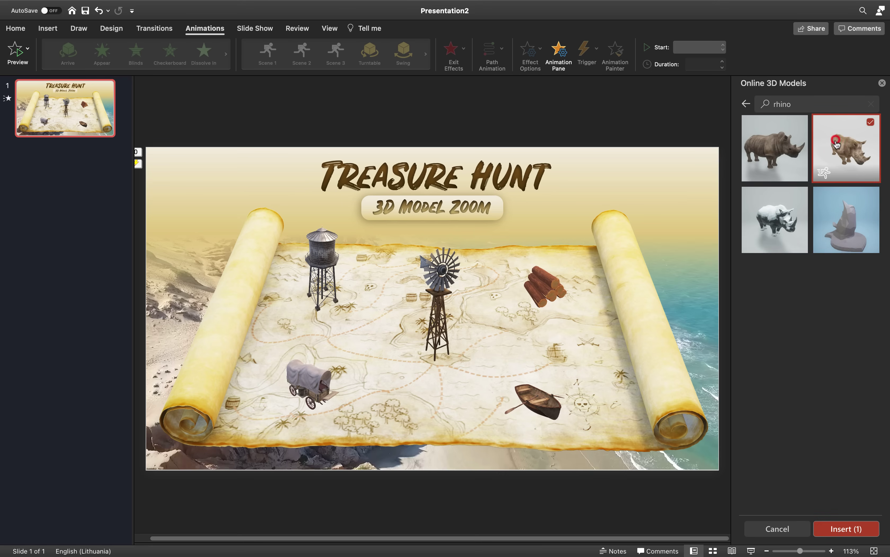
{"action": "left_click", "coordinate": [845, 528]}
{"action": "left_click_drag", "start_coordinate": [433, 308], "coordinate": [384, 300]}
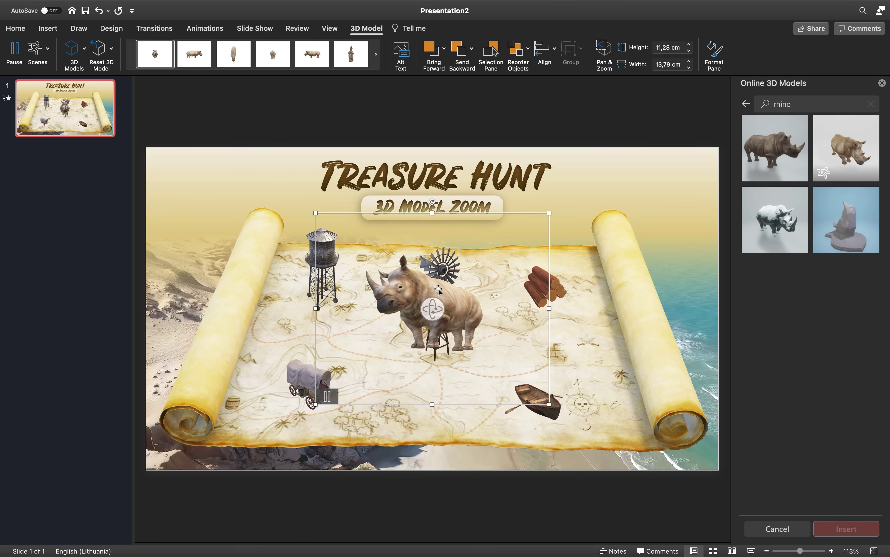
{"action": "left_click_drag", "start_coordinate": [544, 216], "coordinate": [477, 353]}
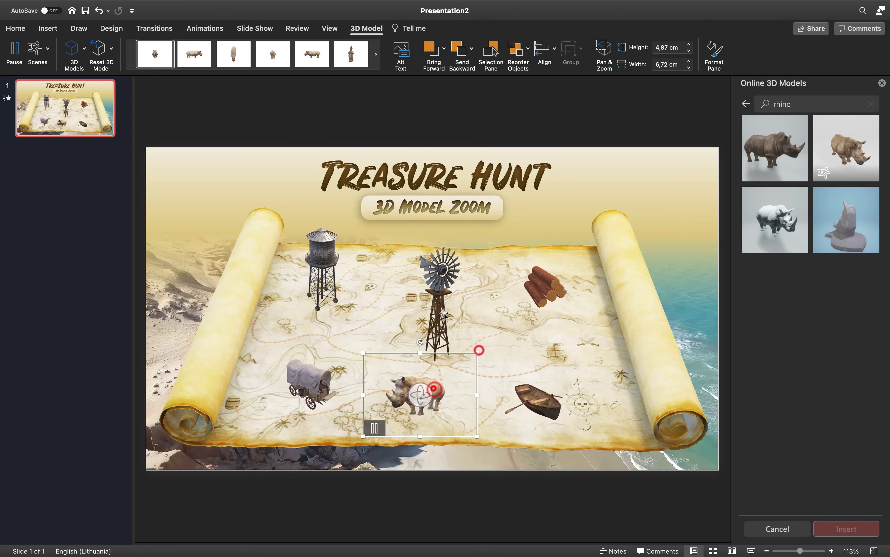
Delete the rhino model's automatically added scene animation and close the side panes
{"action": "left_click", "coordinate": [202, 28]}
{"action": "left_click", "coordinate": [559, 54]}
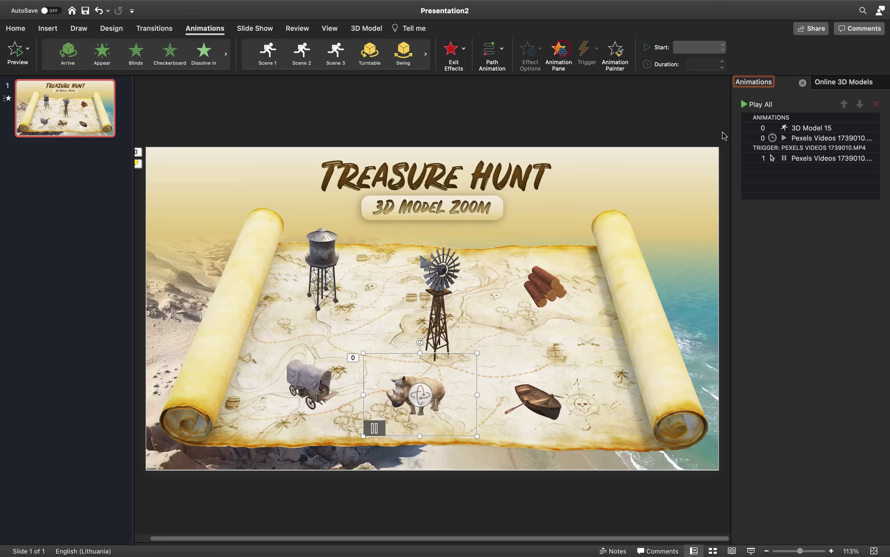
{"action": "left_click", "coordinate": [803, 129]}
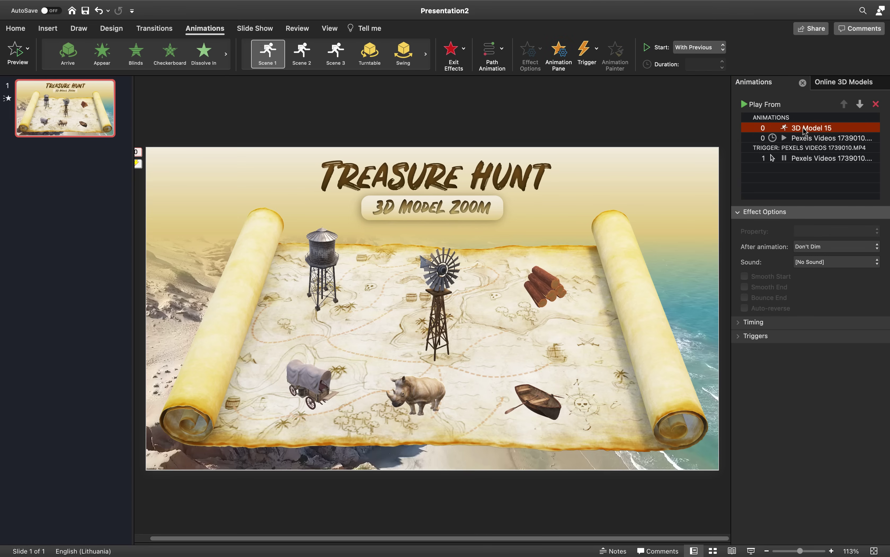
{"action": "key", "text": "Delete"}
{"action": "left_click", "coordinate": [803, 82]}
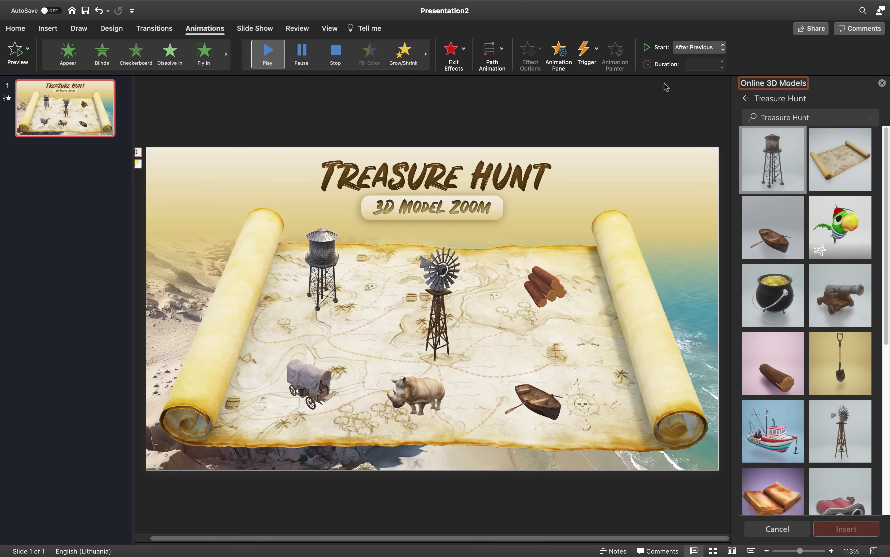
{"action": "left_click", "coordinate": [882, 84]}
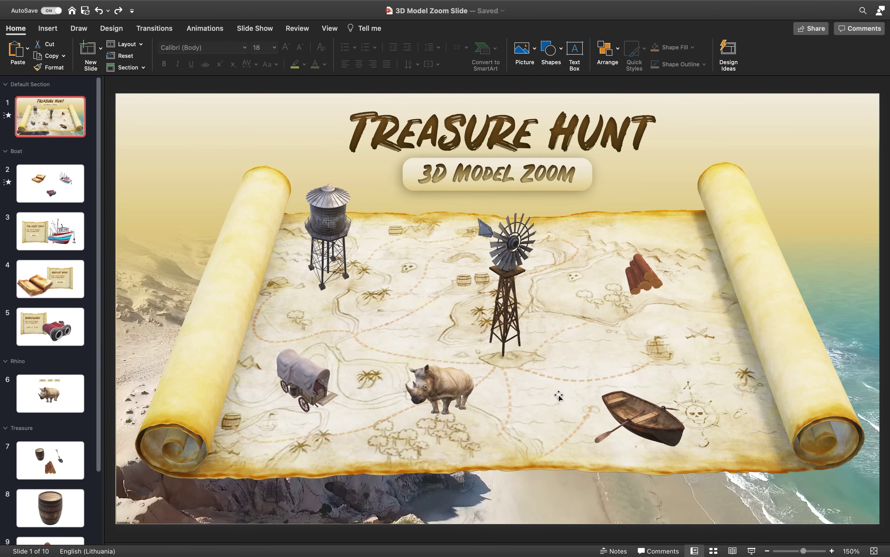
Switch to the 3D Model Zoom Slide presentation and play its slide show, zooming from the rowing boat to the ship slide and back
{"action": "left_click", "coordinate": [49, 189]}
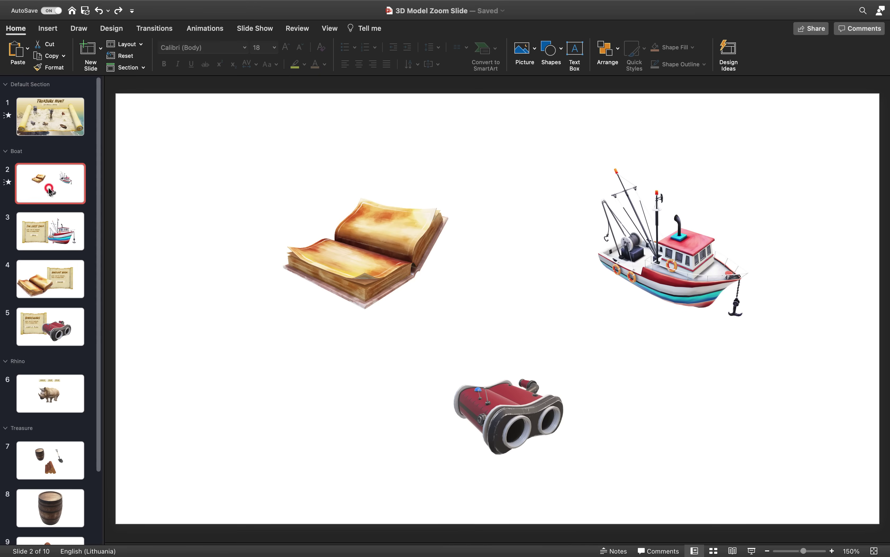
{"action": "left_click", "coordinate": [71, 129]}
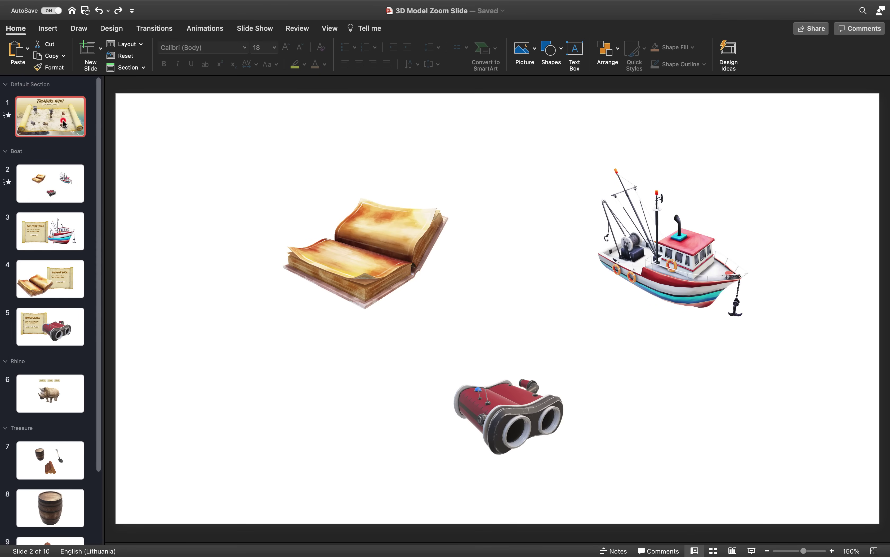
{"action": "left_click", "coordinate": [753, 550]}
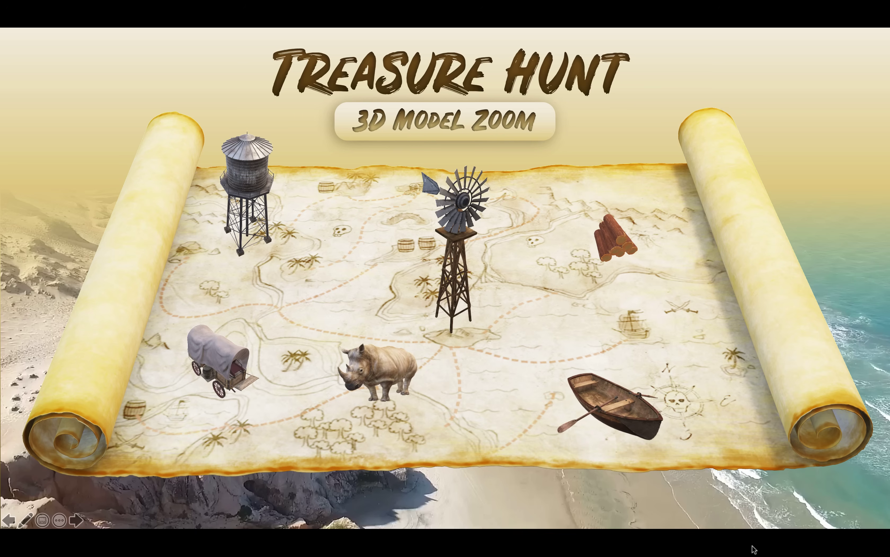
{"action": "left_click", "coordinate": [607, 401]}
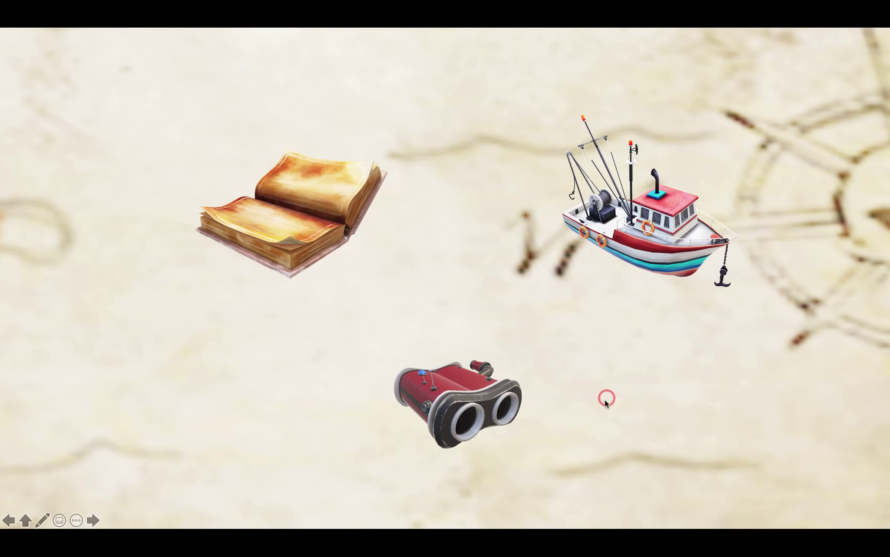
{"action": "left_click", "coordinate": [655, 228]}
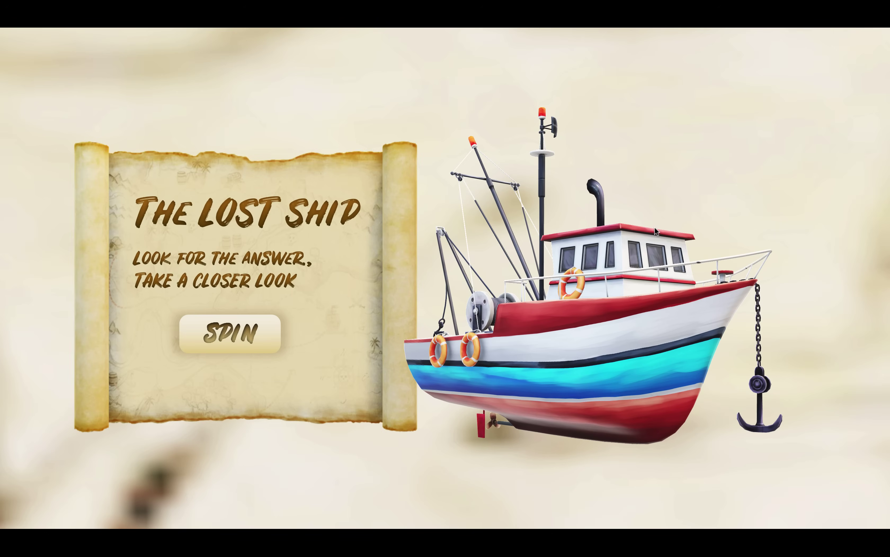
{"action": "left_click", "coordinate": [654, 227]}
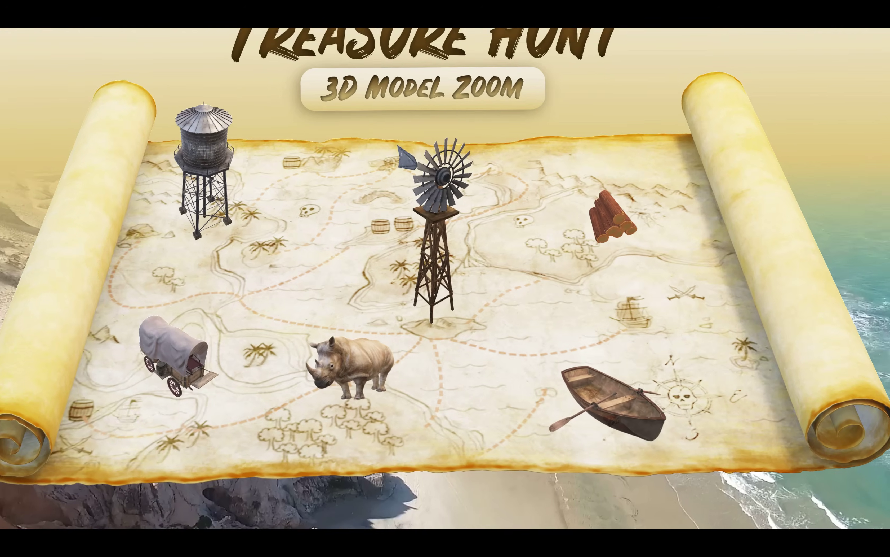
{"action": "key", "text": "Escape"}
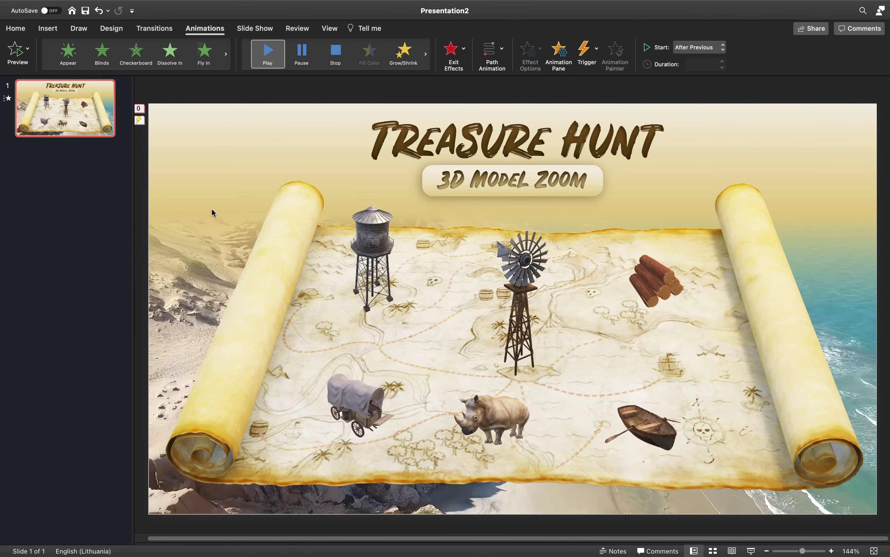
Add a section named Boat after the first slide of Presentation2
{"action": "left_click", "coordinate": [74, 174]}
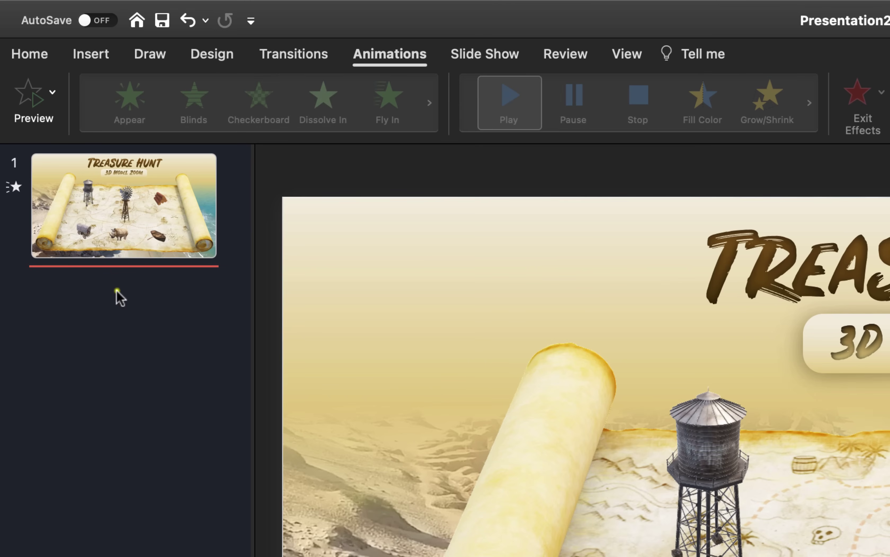
{"action": "right_click", "coordinate": [117, 293]}
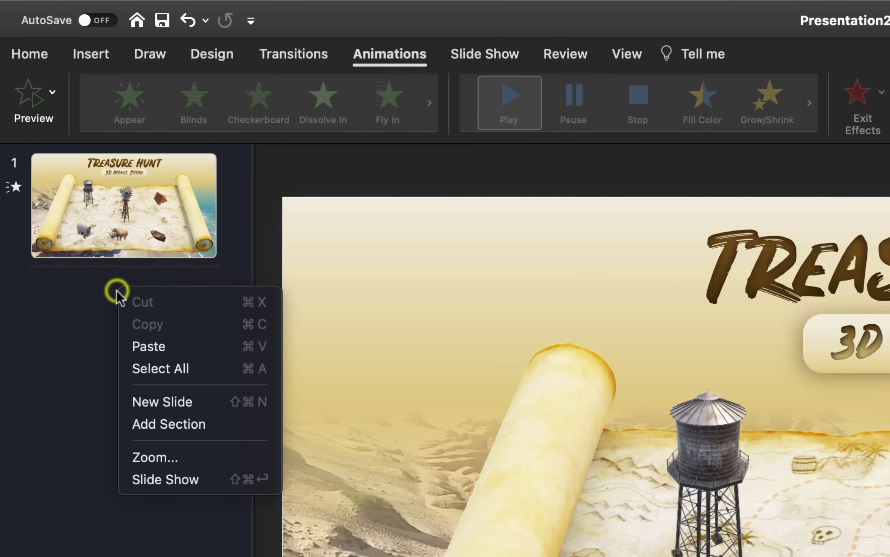
{"action": "left_click", "coordinate": [183, 423]}
{"action": "type", "text": "Boa"}
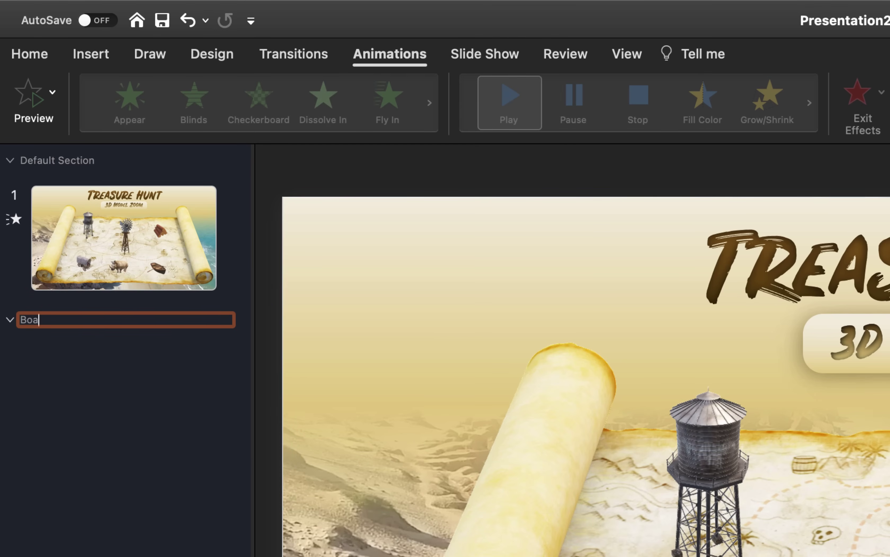
{"action": "key", "text": "Return"}
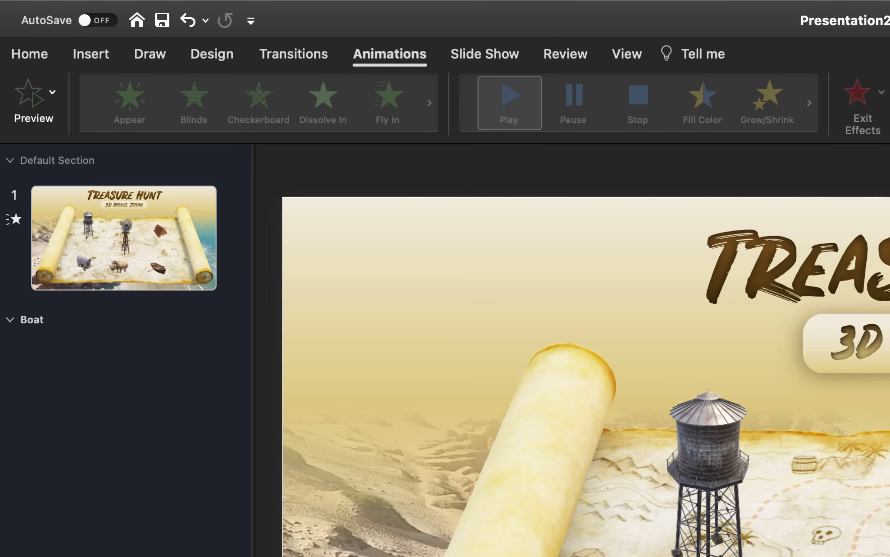
Add four blank slides to the Boat section
{"action": "left_click", "coordinate": [96, 355]}
{"action": "key", "text": "Return"}
{"action": "key", "text": "Return"}
{"action": "key", "text": "Return"}
{"action": "key", "text": "Return"}
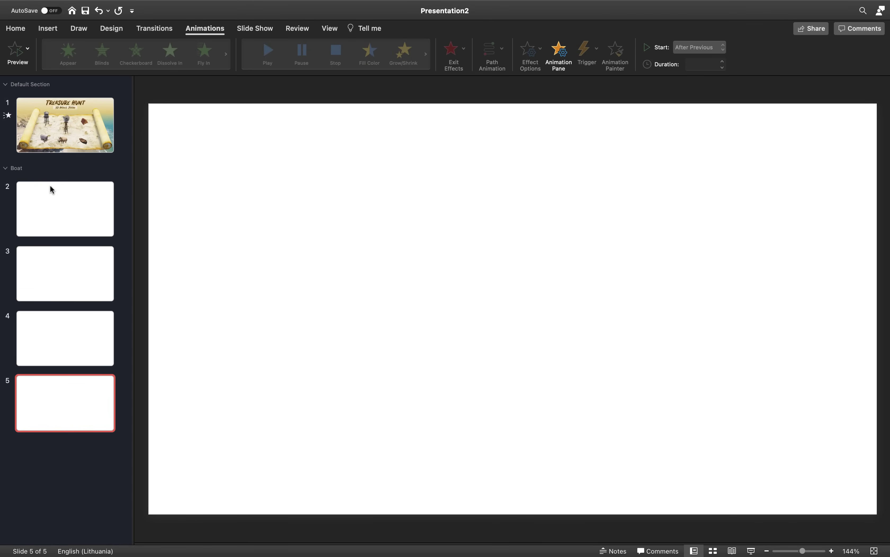
Examine the overview, ship, book and binoculars slides in the Boat section of the 3D Model Zoom Slide presentation
{"action": "left_click", "coordinate": [66, 209]}
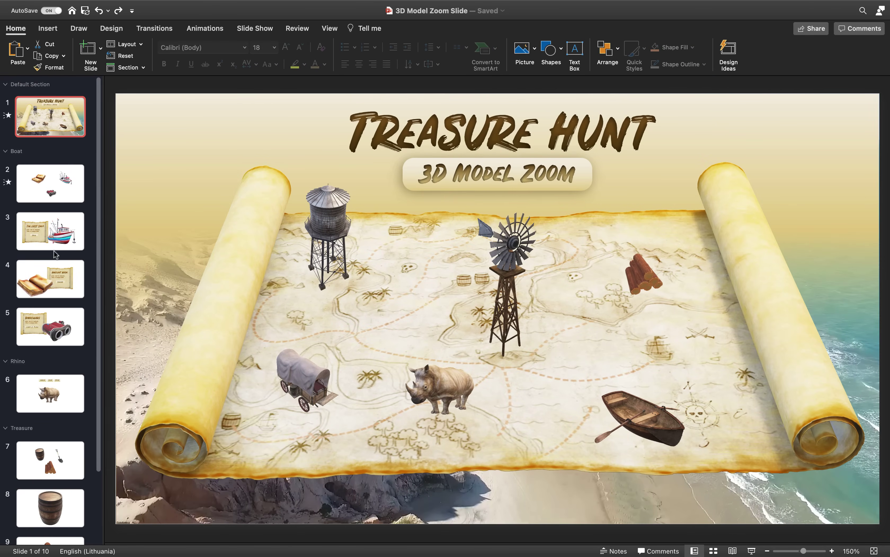
{"action": "left_click", "coordinate": [10, 185]}
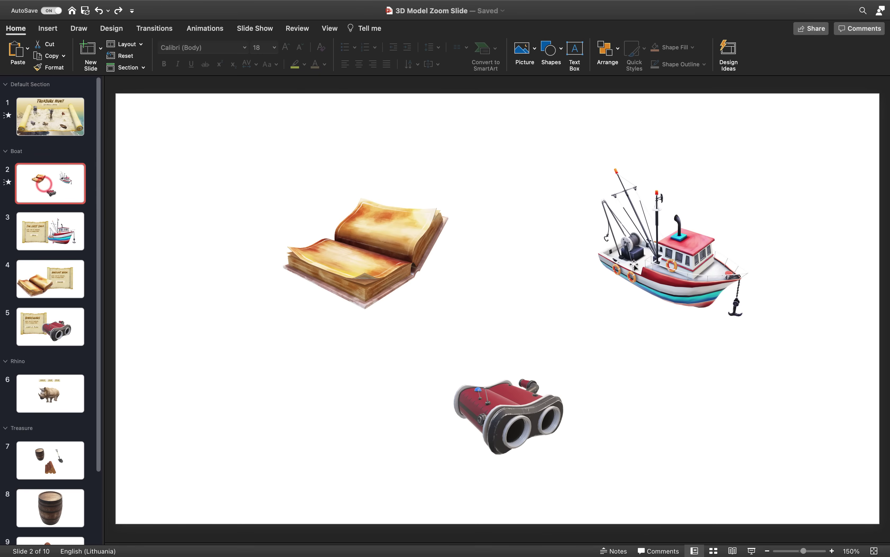
{"action": "left_click", "coordinate": [60, 233]}
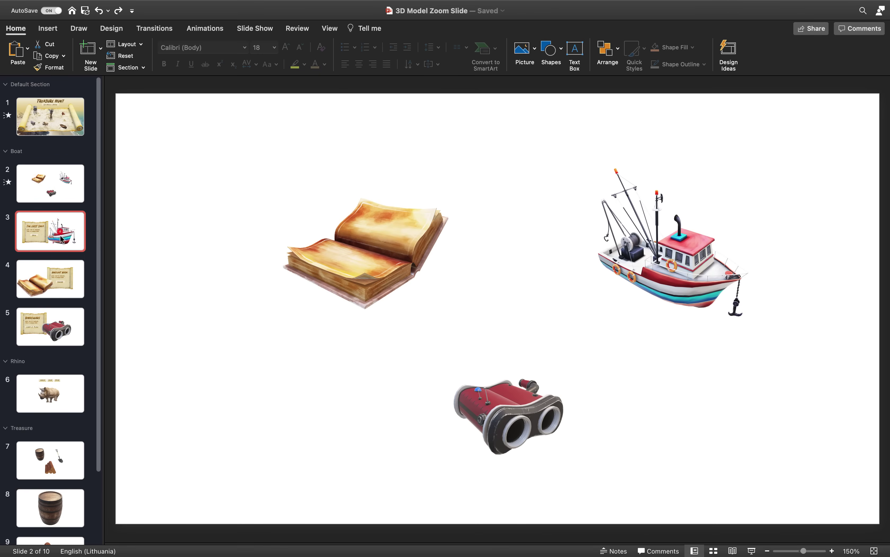
{"action": "left_click", "coordinate": [57, 278]}
{"action": "left_click", "coordinate": [60, 332]}
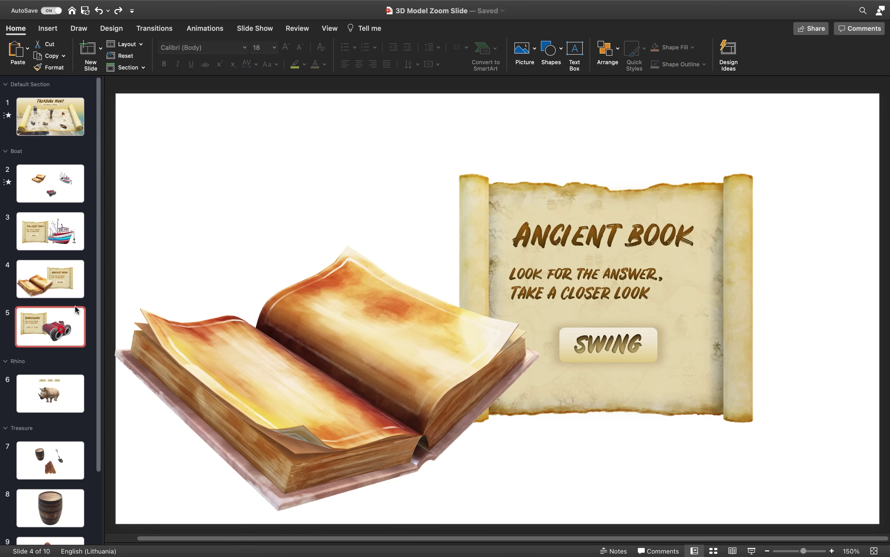
Copy "The Lost Ship" scroll from slide 3 of 3D Model Zoom Slide and paste it onto slide 3 of Presentation2
{"action": "left_click", "coordinate": [65, 238]}
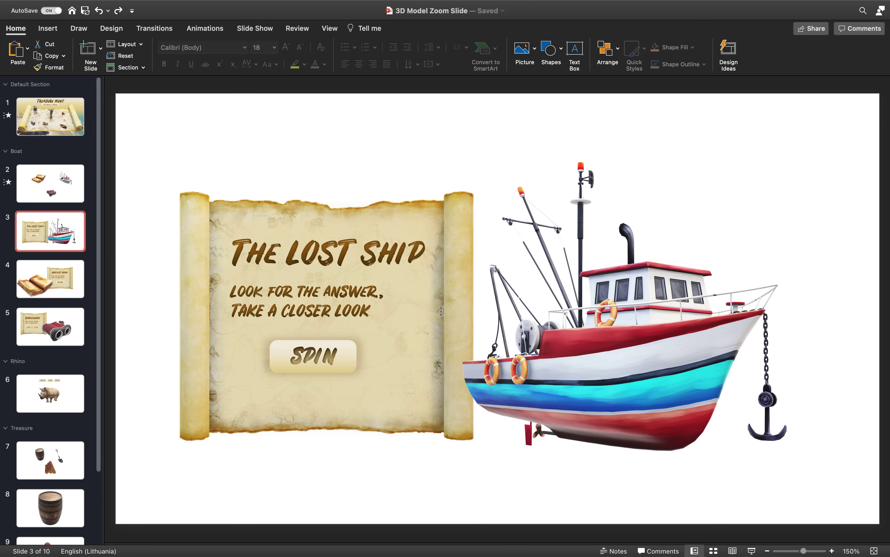
{"action": "left_click", "coordinate": [207, 226]}
{"action": "left_click_drag", "start_coordinate": [201, 228], "coordinate": [238, 204]}
{"action": "key", "text": "super+z"}
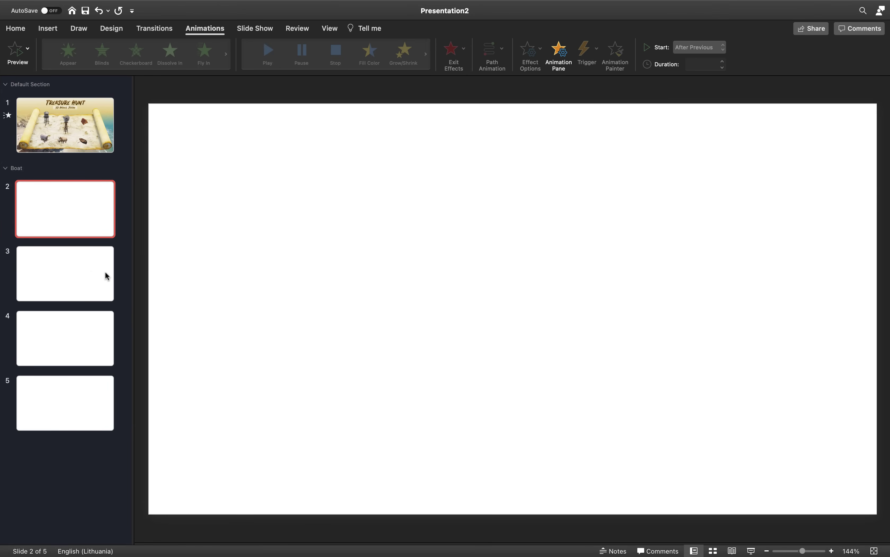
{"action": "left_click", "coordinate": [91, 272]}
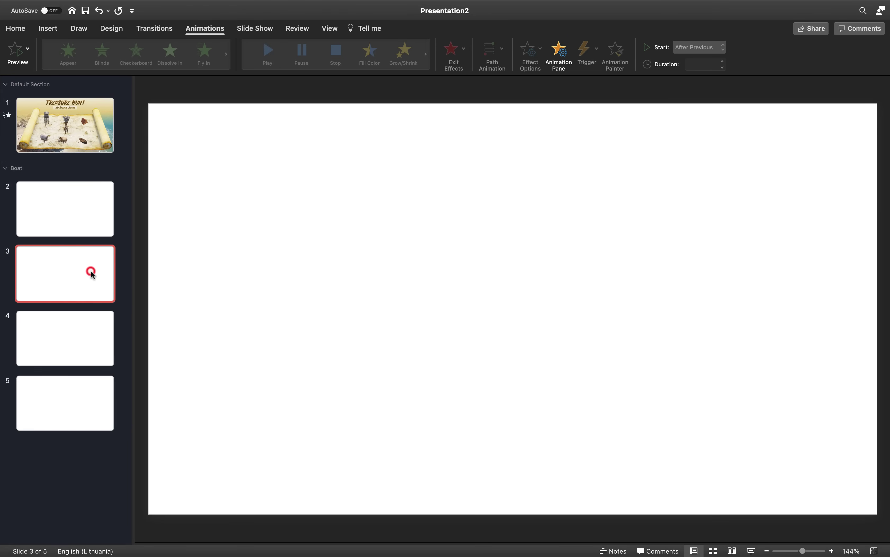
{"action": "key", "text": "super+v"}
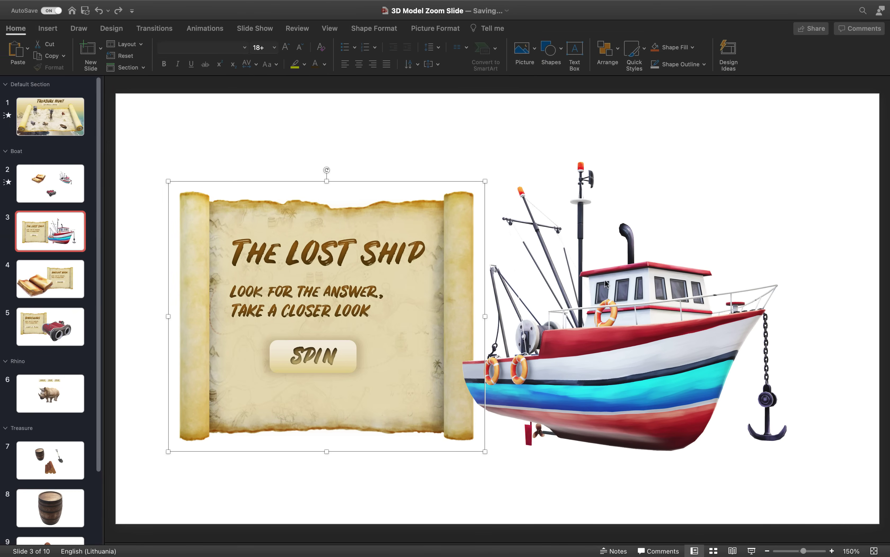
Copy the fishing boat model from 3D Model Zoom Slide and place it beside the scroll, about 12.67 cm from the left and 2.19 cm from the top
{"action": "left_click", "coordinate": [611, 297]}
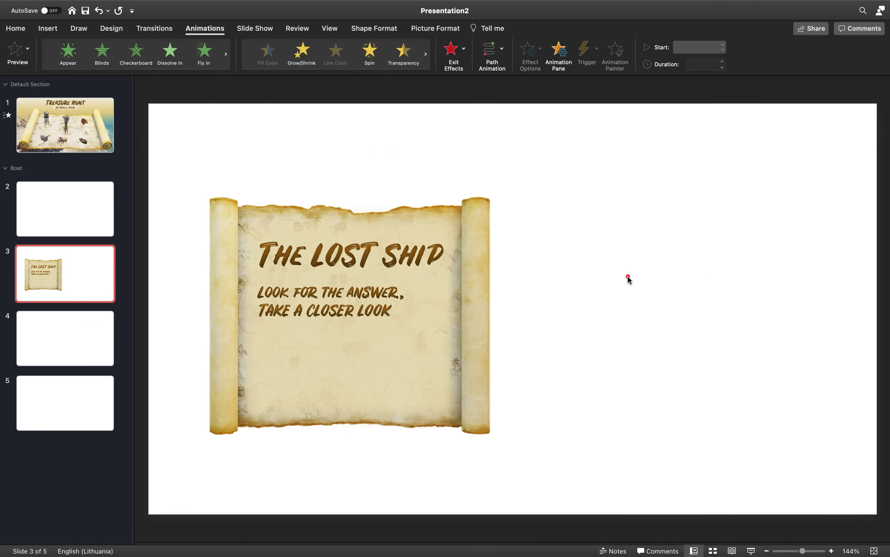
{"action": "key", "text": "super+v"}
{"action": "left_click_drag", "start_coordinate": [665, 342], "coordinate": [656, 335]}
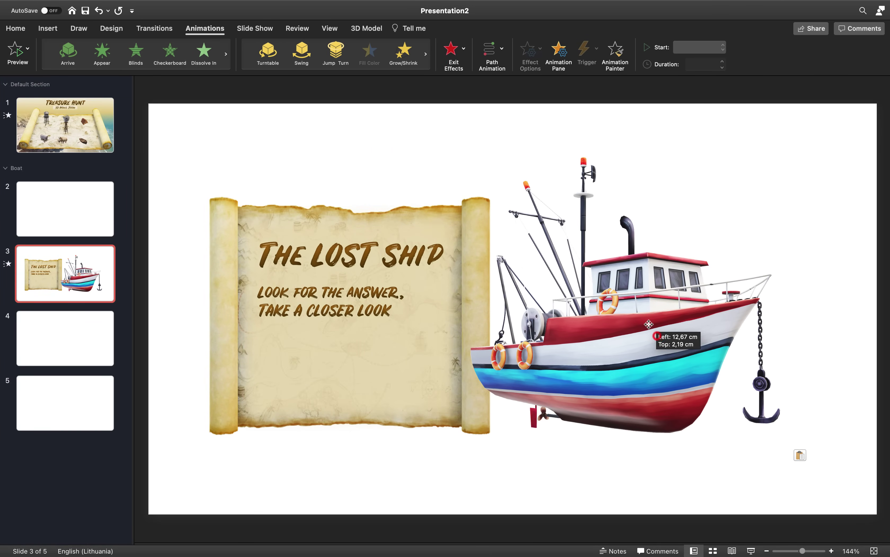
Delete the turntable animation from the pasted fishing boat model
{"action": "left_click", "coordinate": [559, 54]}
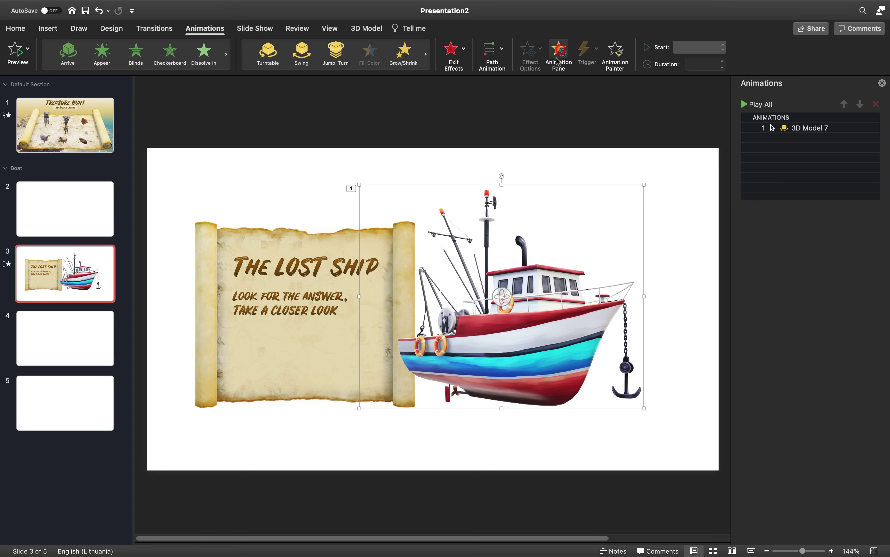
{"action": "left_click", "coordinate": [815, 129]}
{"action": "key", "text": "Delete"}
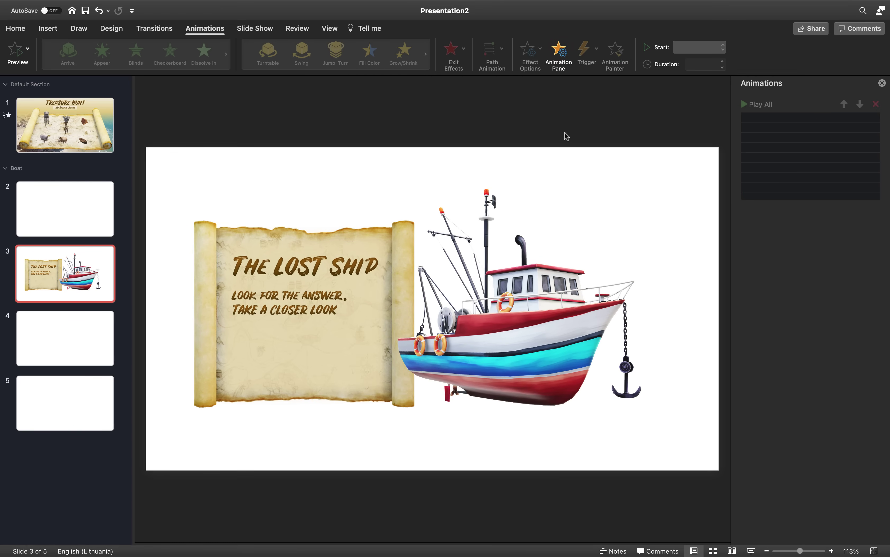
{"action": "left_click", "coordinate": [556, 254]}
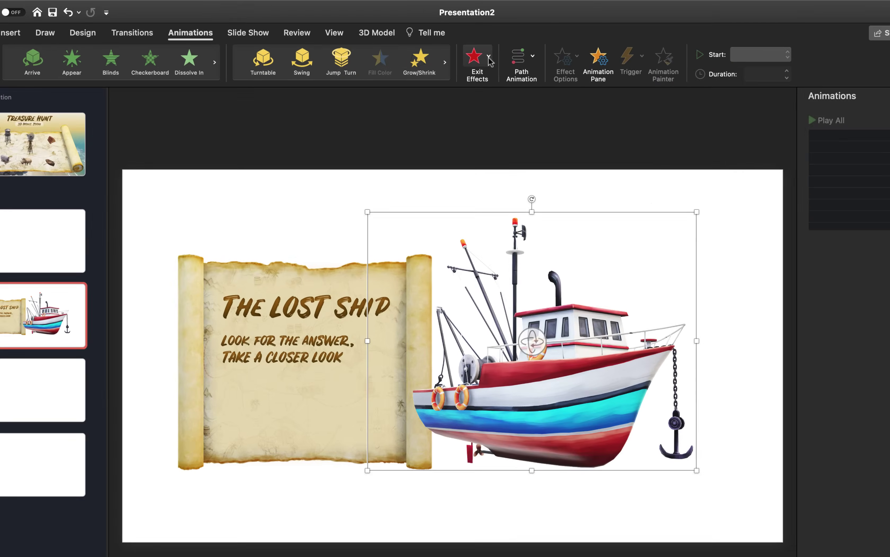
{"action": "left_click", "coordinate": [489, 57]}
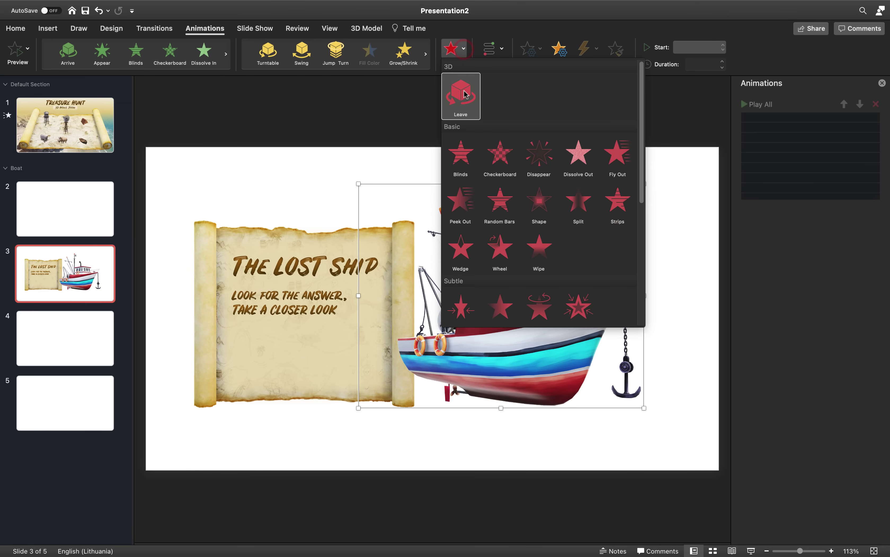
{"action": "left_click", "coordinate": [425, 111]}
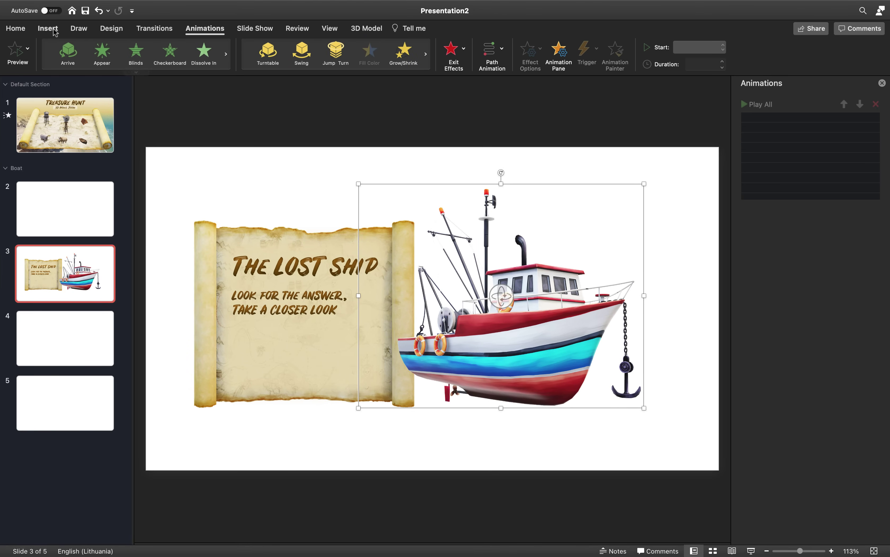
Draw a rounded rectangle button about 3.23 cm wide and 1.42 cm high below the scroll's text and label it SPIN
{"action": "left_click", "coordinate": [53, 29]}
{"action": "left_click", "coordinate": [233, 48]}
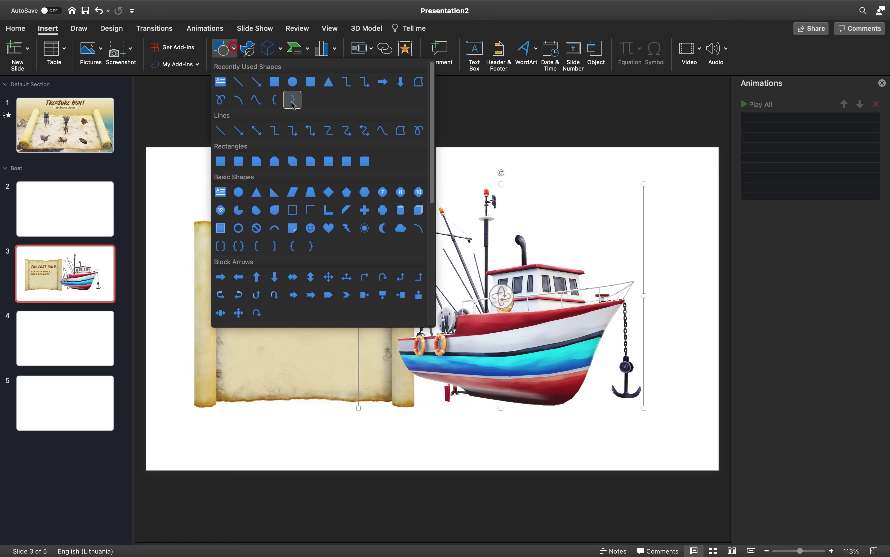
{"action": "left_click", "coordinate": [311, 82]}
{"action": "left_click_drag", "start_coordinate": [282, 166], "coordinate": [319, 348]}
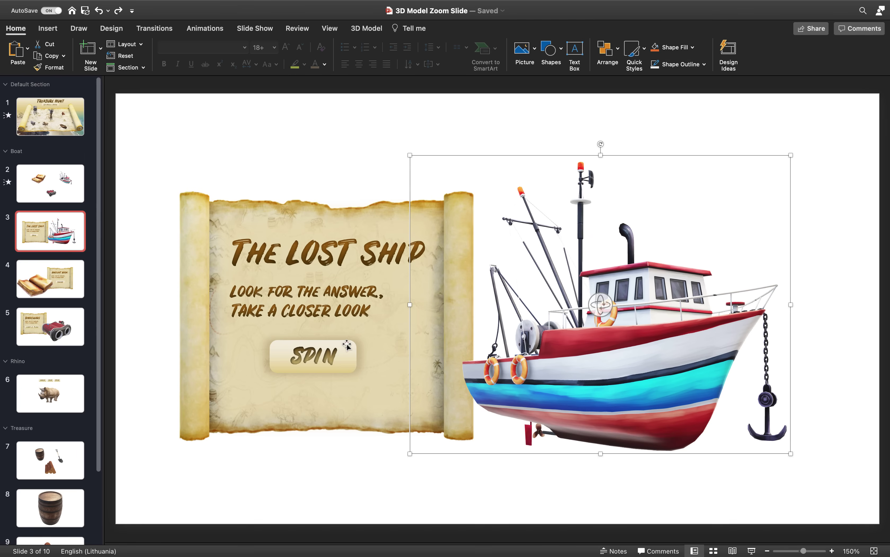
Copy the formatting of the SPIN button in 3D Model Zoom Slide and apply it to the new SPIN button in Presentation2
{"action": "left_click", "coordinate": [347, 345]}
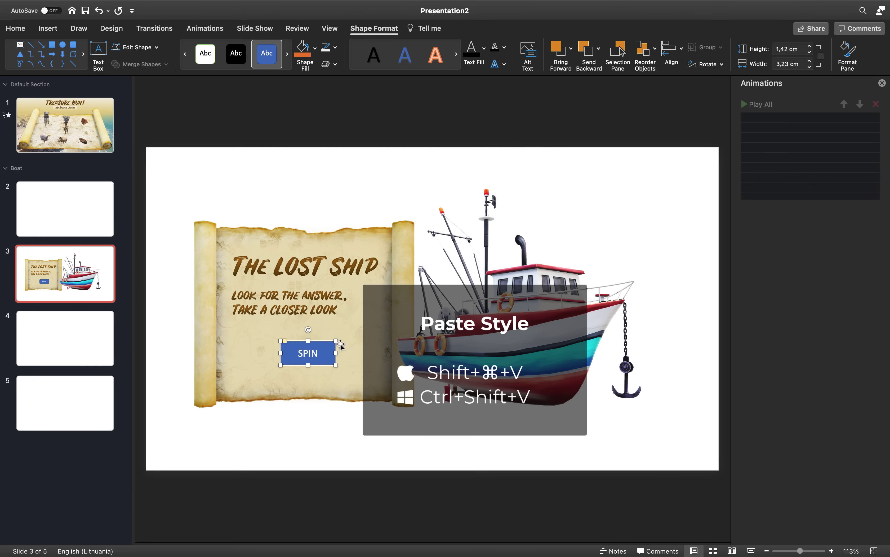
{"action": "key", "text": "shift+super+v"}
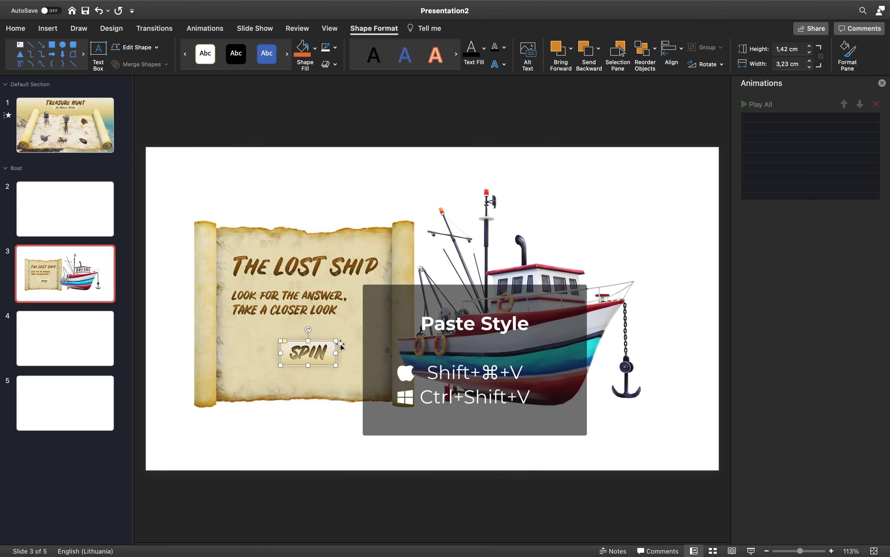
{"action": "left_click", "coordinate": [341, 152]}
Show the slide's object list and rename the rounded rectangle button as Spin
{"action": "left_click", "coordinate": [605, 49]}
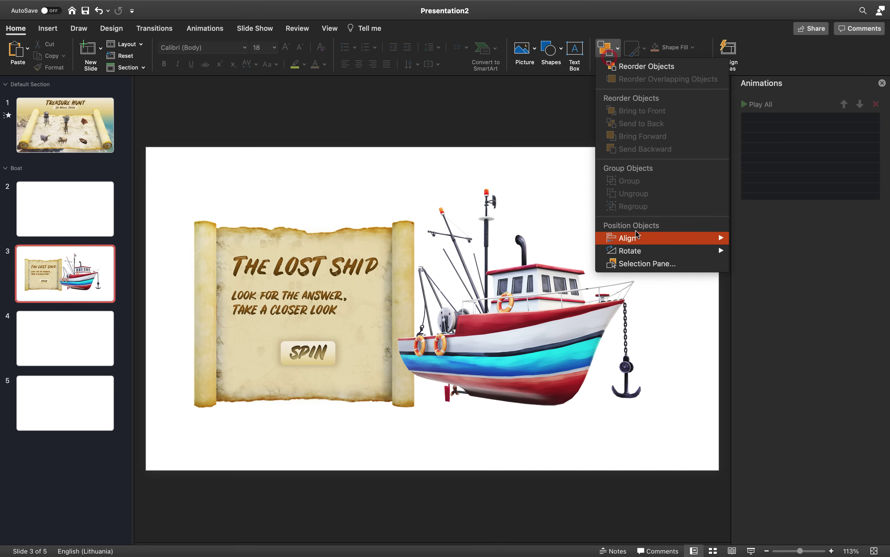
{"action": "left_click", "coordinate": [642, 263]}
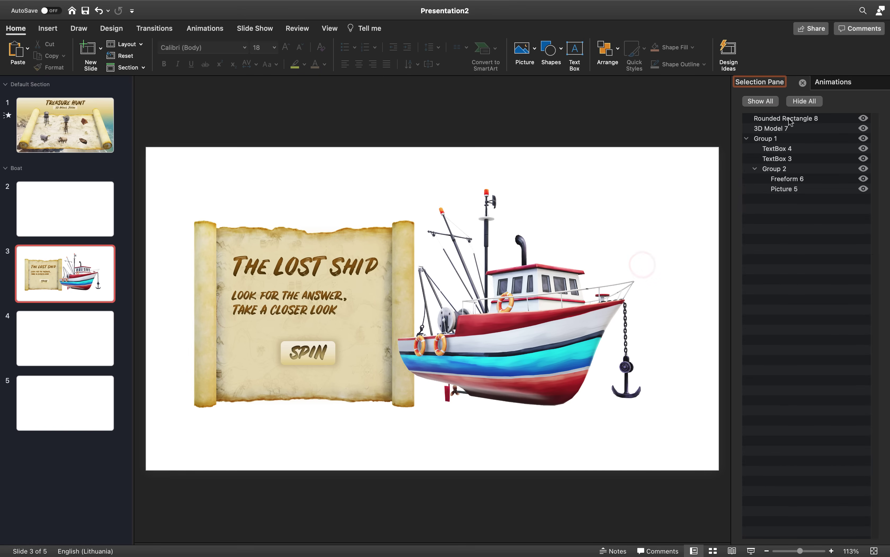
{"action": "left_click", "coordinate": [787, 119]}
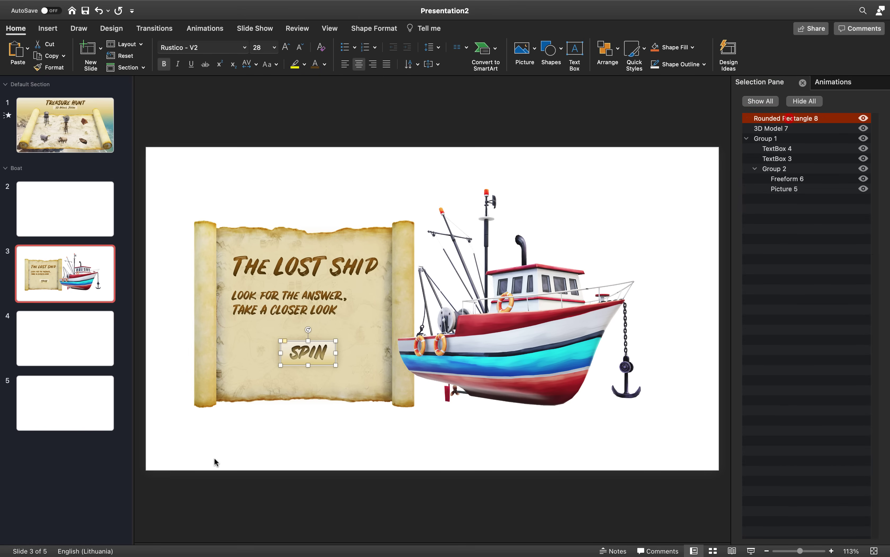
{"action": "double_click", "coordinate": [772, 118]}
{"action": "type", "text": "S"}
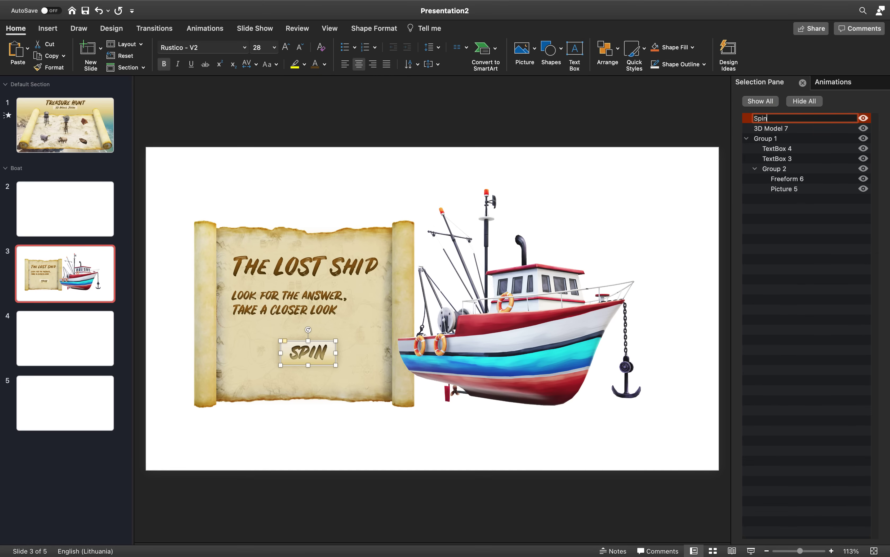
{"action": "type", "text": "pin"}
{"action": "key", "text": "Return"}
Rename the fishing boat model as Ship and the scroll group as Note
{"action": "left_click", "coordinate": [772, 129]}
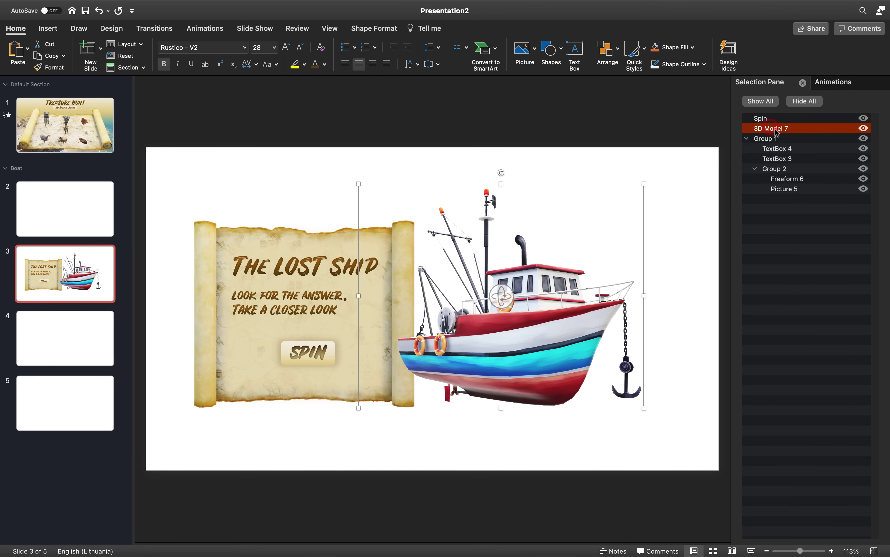
{"action": "double_click", "coordinate": [774, 129]}
{"action": "type", "text": "Ship"}
{"action": "key", "text": "Return"}
{"action": "left_click", "coordinate": [746, 138]}
Apply a Turntable animation to the fishing boat model and trigger it on click of the Spin button
{"action": "left_click", "coordinate": [843, 82]}
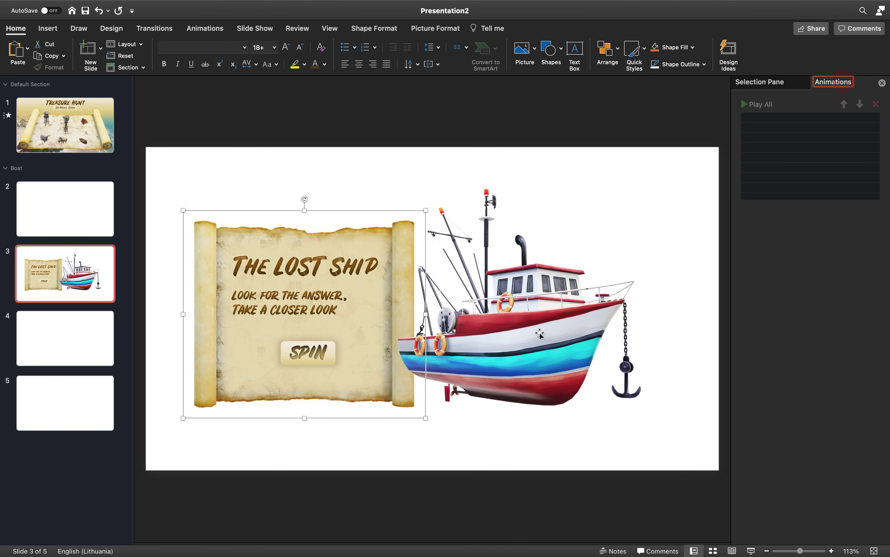
{"action": "left_click", "coordinate": [519, 321]}
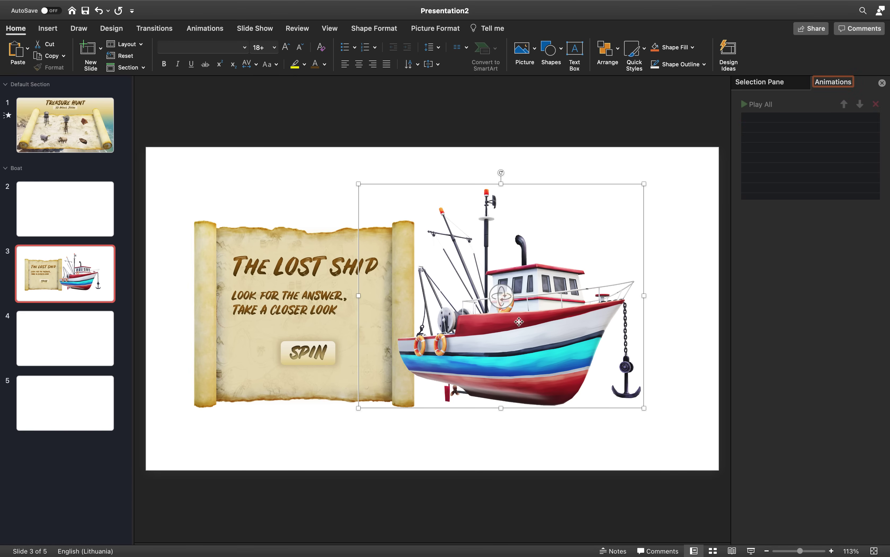
{"action": "left_click", "coordinate": [202, 29]}
{"action": "left_click", "coordinate": [266, 55]}
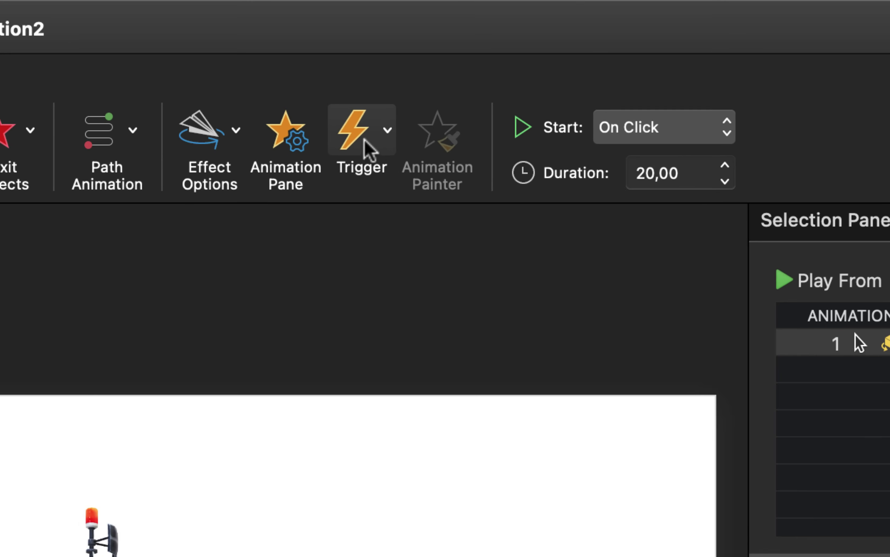
{"action": "left_click", "coordinate": [589, 52]}
{"action": "mouse_move", "coordinate": [409, 184]}
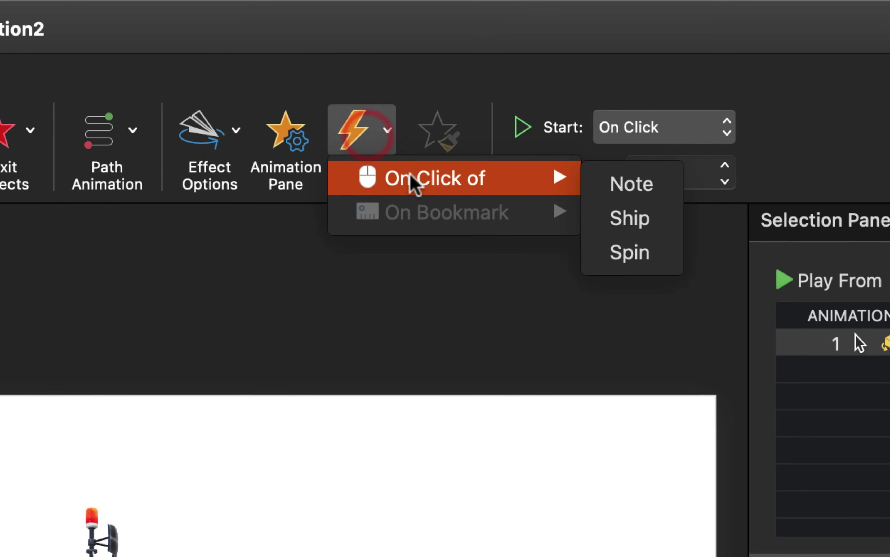
{"action": "left_click", "coordinate": [641, 258]}
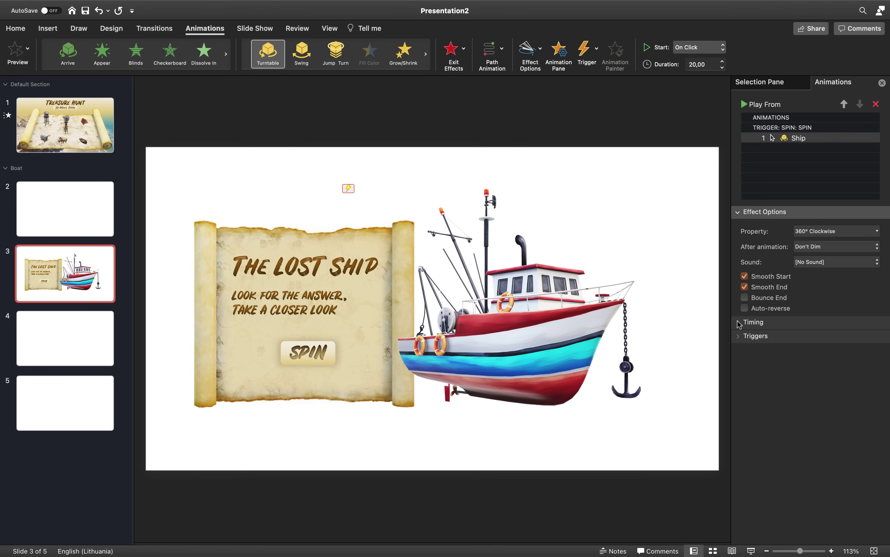
Set the duration of the boat's Turntable animation to 10 seconds
{"action": "left_click", "coordinate": [740, 323]}
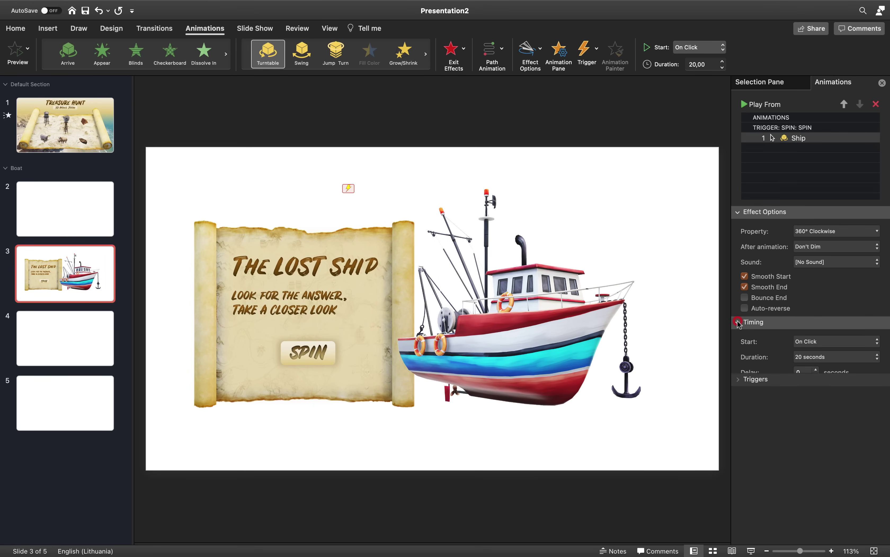
{"action": "left_click", "coordinate": [819, 358]}
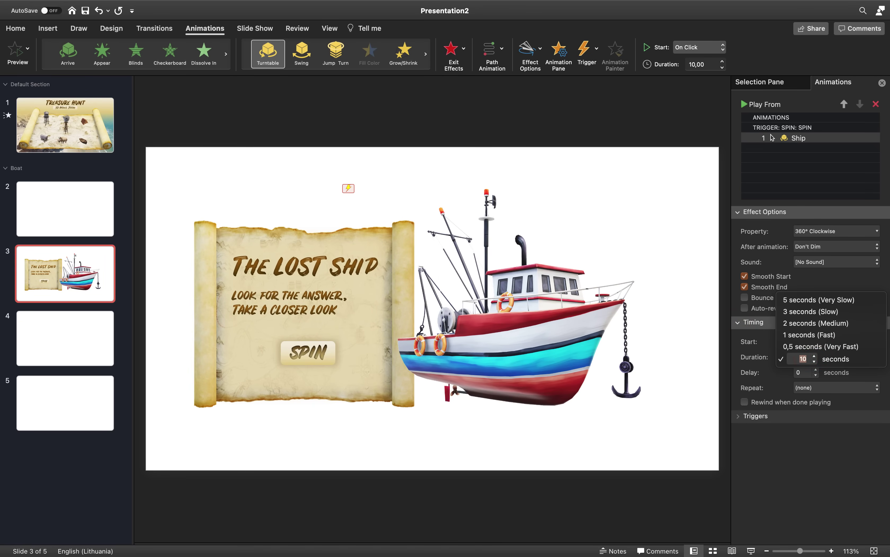
{"action": "left_click", "coordinate": [691, 198]}
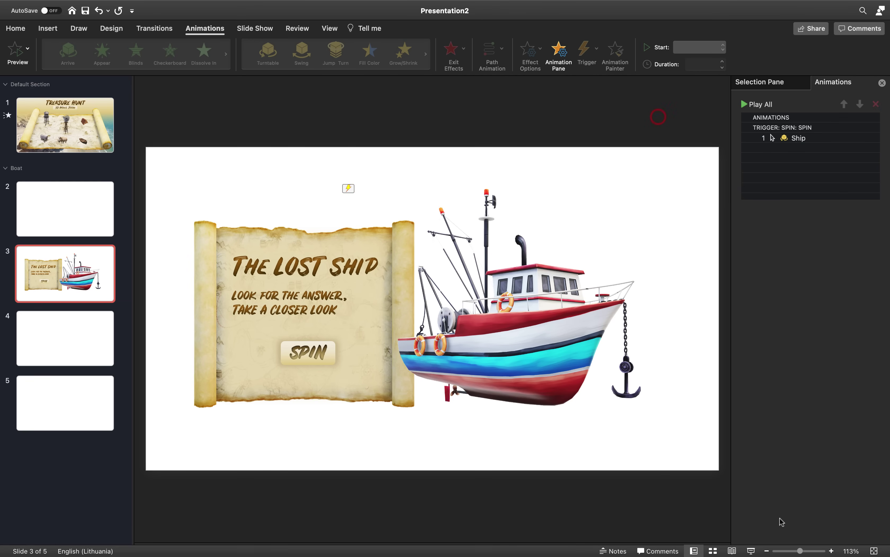
Play the slide show from slide 3 and test the SPIN button's effect on the boat
{"action": "mouse_move", "coordinate": [749, 552]}
{"action": "key", "text": "super+shift+Return"}
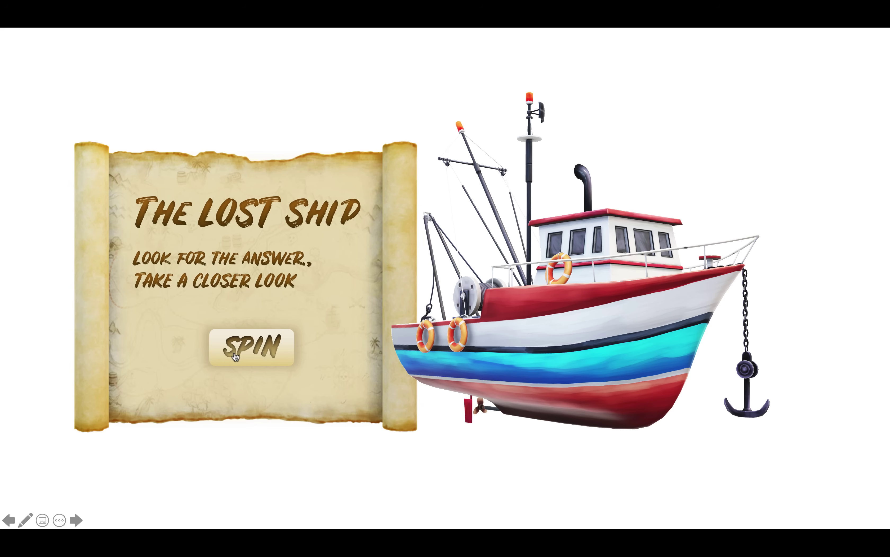
{"action": "left_click", "coordinate": [238, 352]}
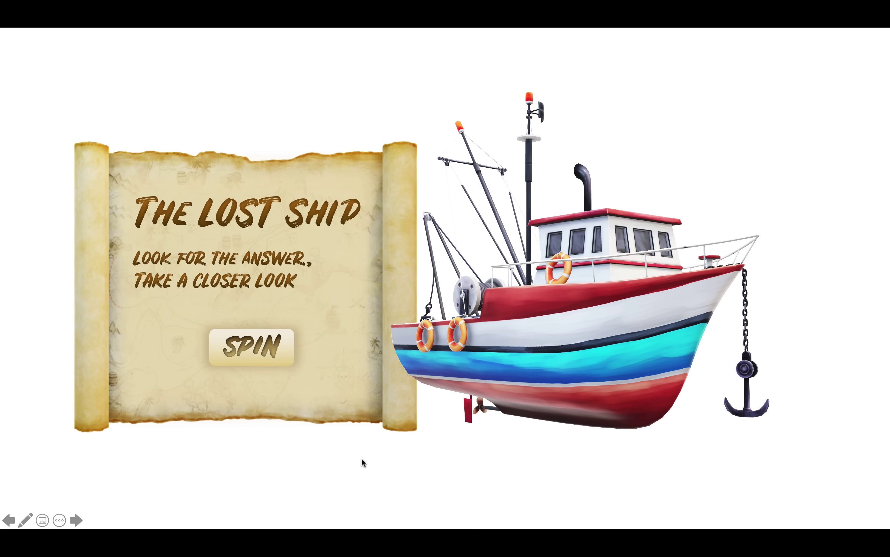
{"action": "left_click", "coordinate": [304, 442]}
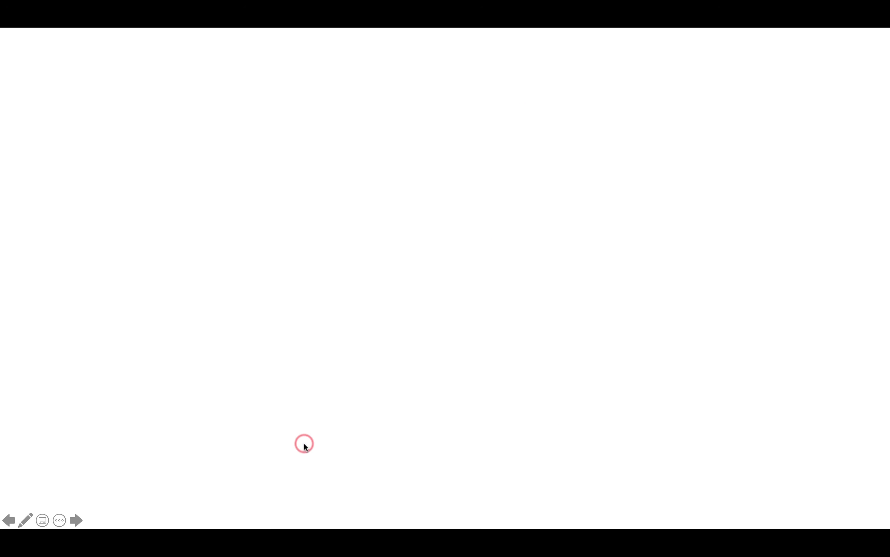
Copy the Ancient Book and Binoculars slides from 3D Model Zoom Slide and replace blank slides 4 and 5 of Presentation2 with them
{"action": "left_click", "coordinate": [44, 278]}
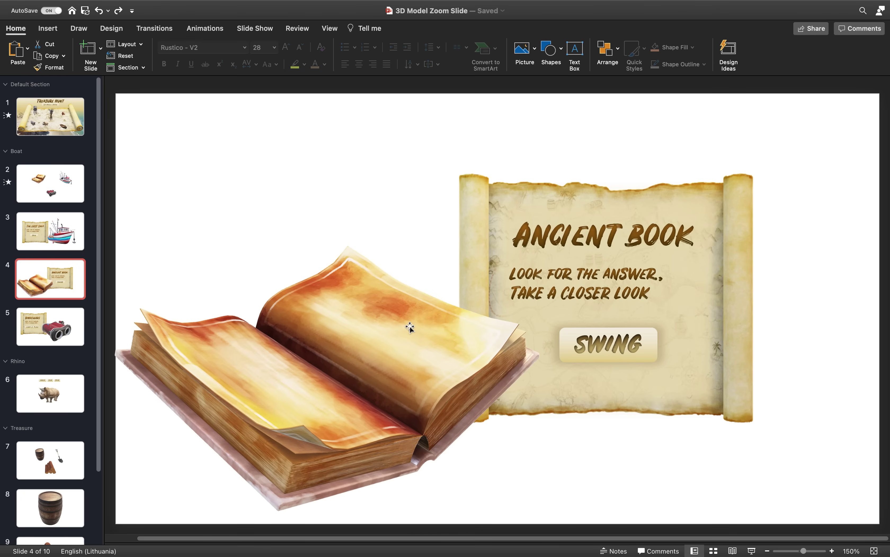
{"action": "left_click", "coordinate": [364, 322]}
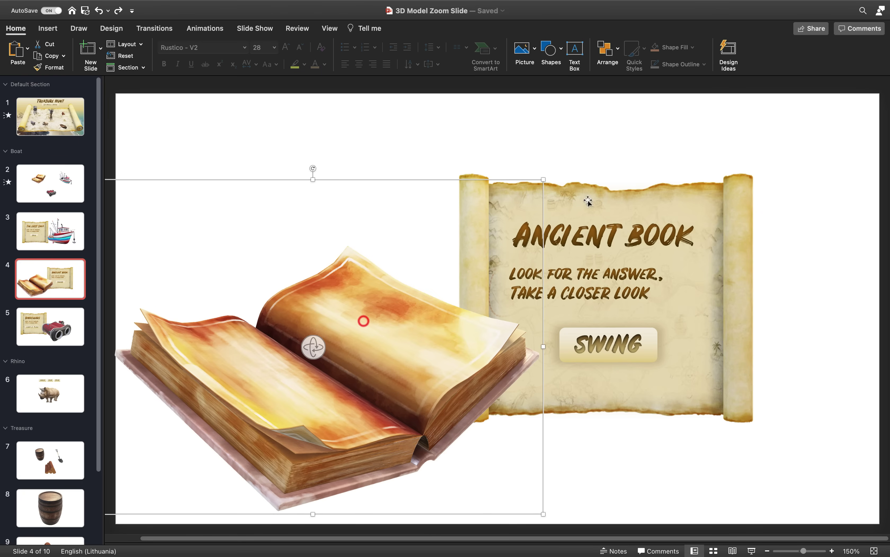
{"action": "left_click", "coordinate": [651, 199], "text": "shift"}
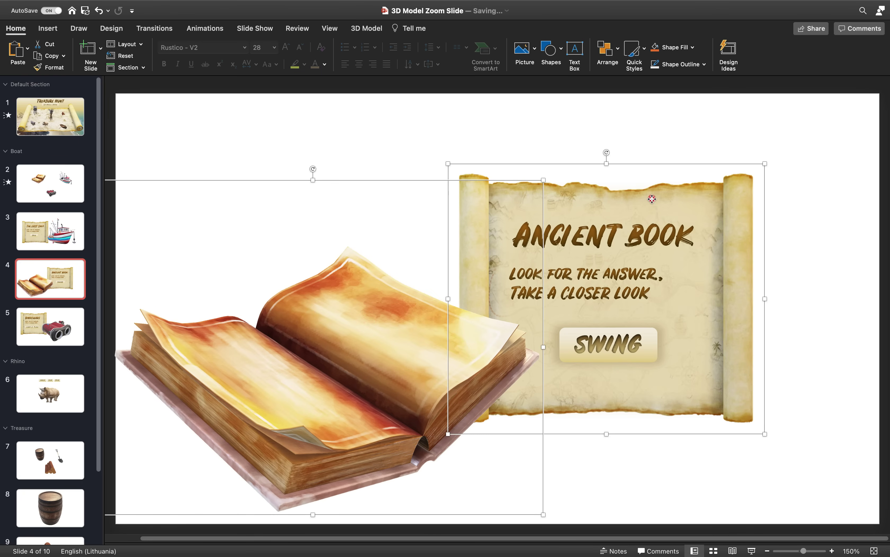
{"action": "left_click", "coordinate": [61, 275]}
{"action": "left_click", "coordinate": [61, 333], "text": "shift"}
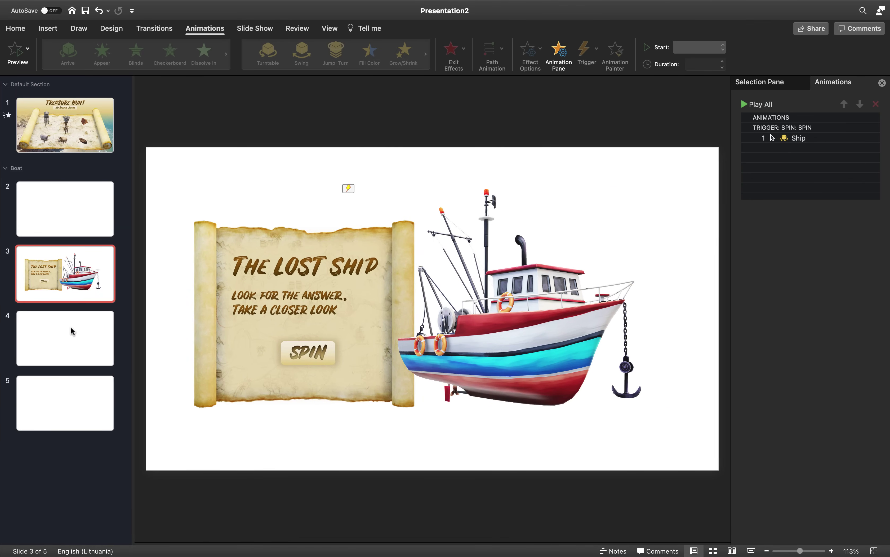
{"action": "left_click", "coordinate": [71, 327]}
{"action": "left_click", "coordinate": [73, 398], "text": "shift"}
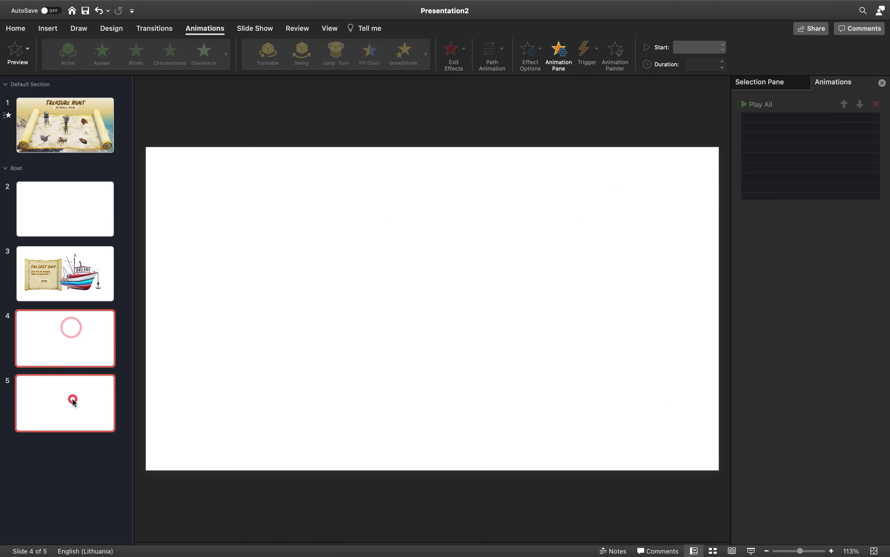
{"action": "key", "text": "Delete"}
{"action": "left_click", "coordinate": [62, 333]}
{"action": "key", "text": "super+v"}
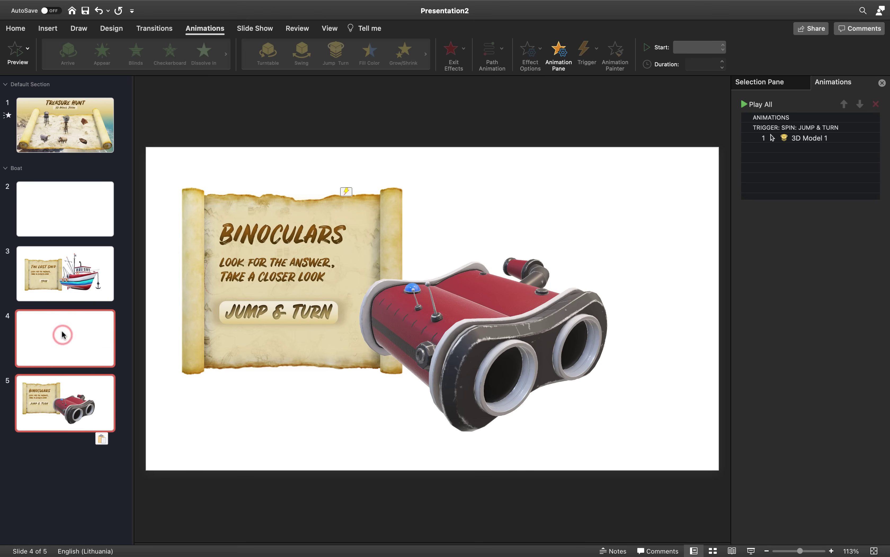
Preview the book's Swing animation on slide 4 and the binoculars' Jump & Turn animation on slide 5
{"action": "left_click", "coordinate": [70, 331]}
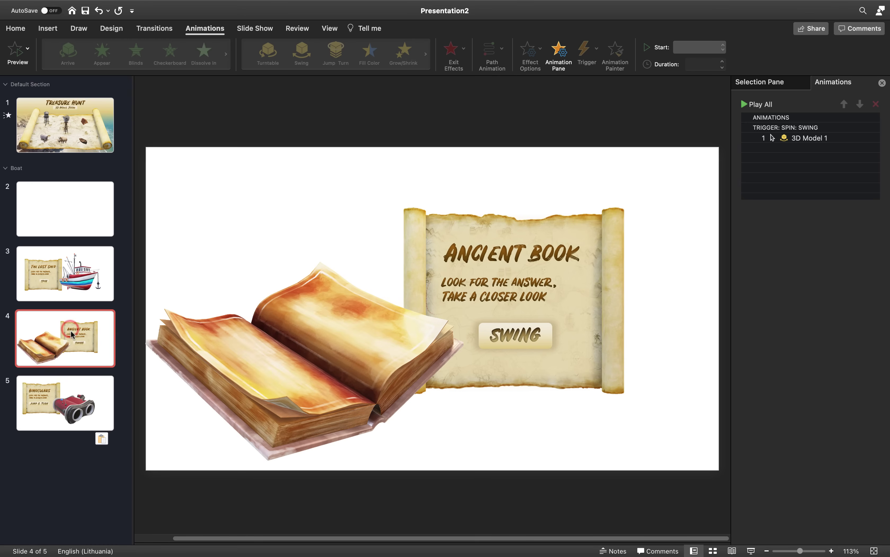
{"action": "left_click", "coordinate": [71, 395]}
{"action": "left_click", "coordinate": [79, 341]}
{"action": "left_click", "coordinate": [797, 140]}
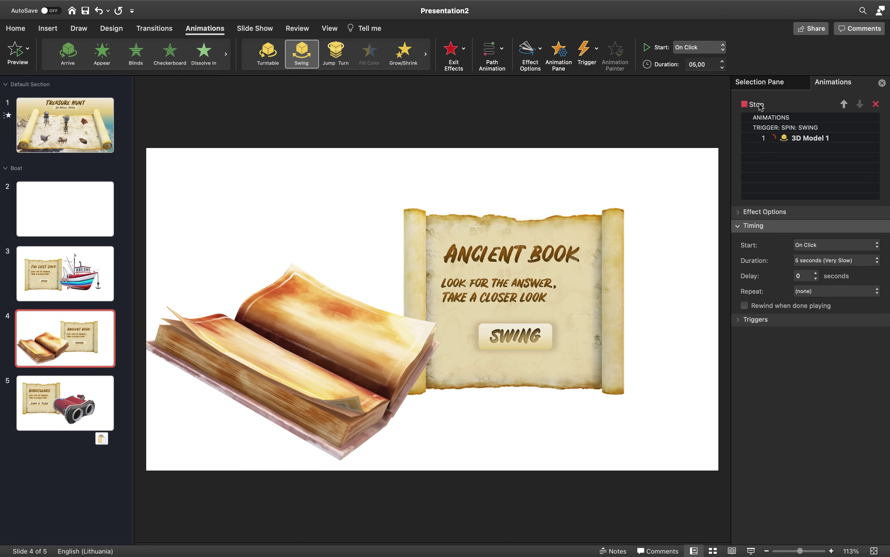
{"action": "left_click", "coordinate": [69, 402]}
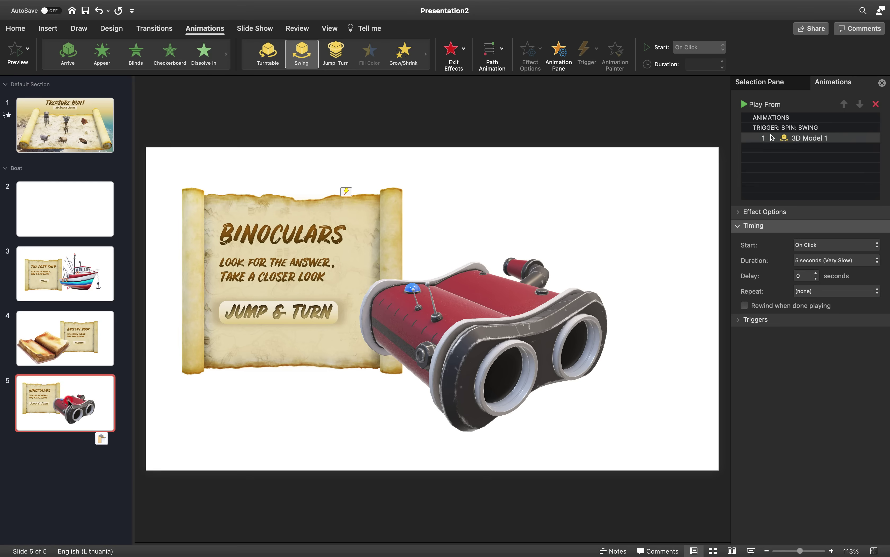
{"action": "left_click", "coordinate": [807, 138]}
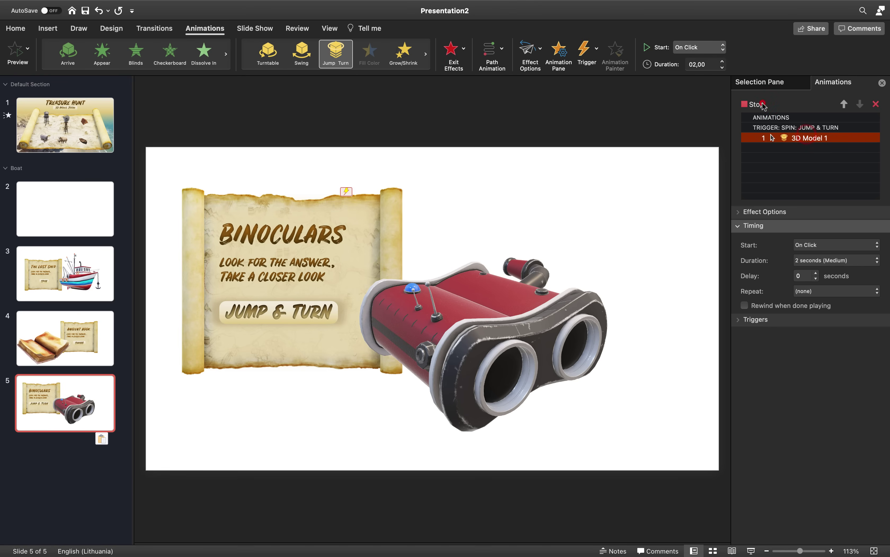
{"action": "left_click", "coordinate": [759, 104]}
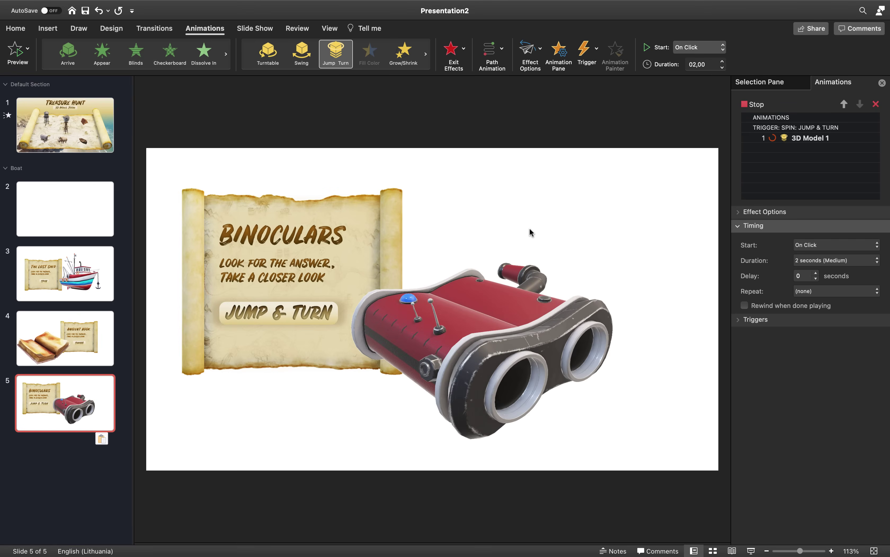
Switch to the 3D Model Zoom Slide presentation and examine the book, binoculars and ship zooms on its slide 2
{"action": "left_click", "coordinate": [48, 233]}
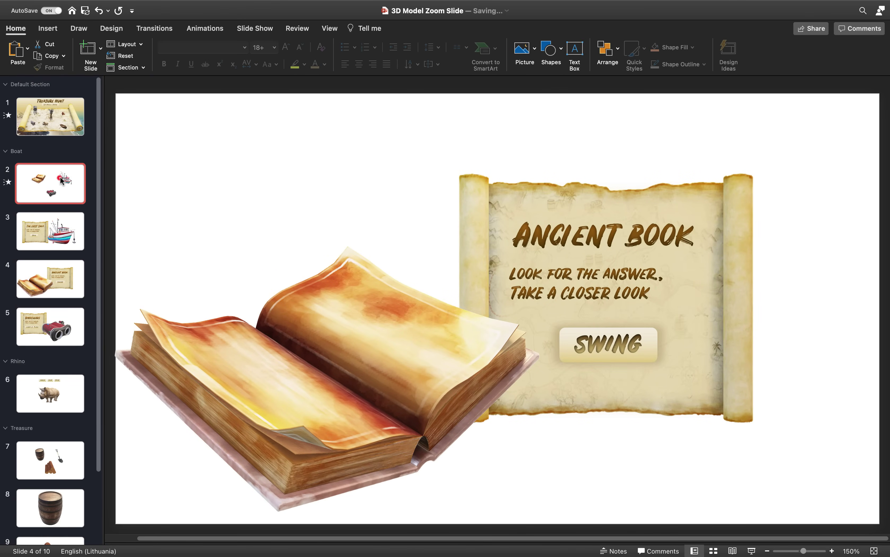
{"action": "left_click", "coordinate": [331, 289]}
{"action": "left_click", "coordinate": [493, 382]}
{"action": "left_click", "coordinate": [651, 250]}
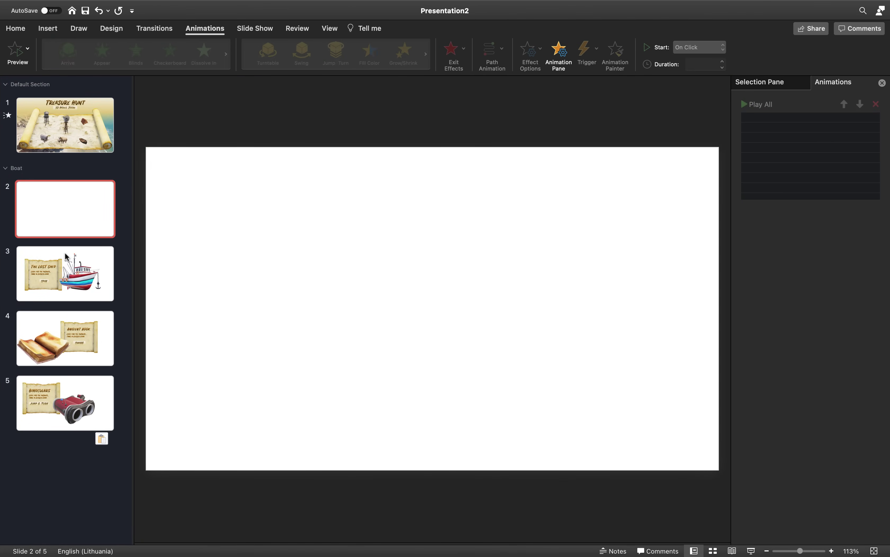
Insert slide zooms for slides 3, 4 and 5 on blank slide 2 of Presentation2
{"action": "left_click", "coordinate": [272, 236]}
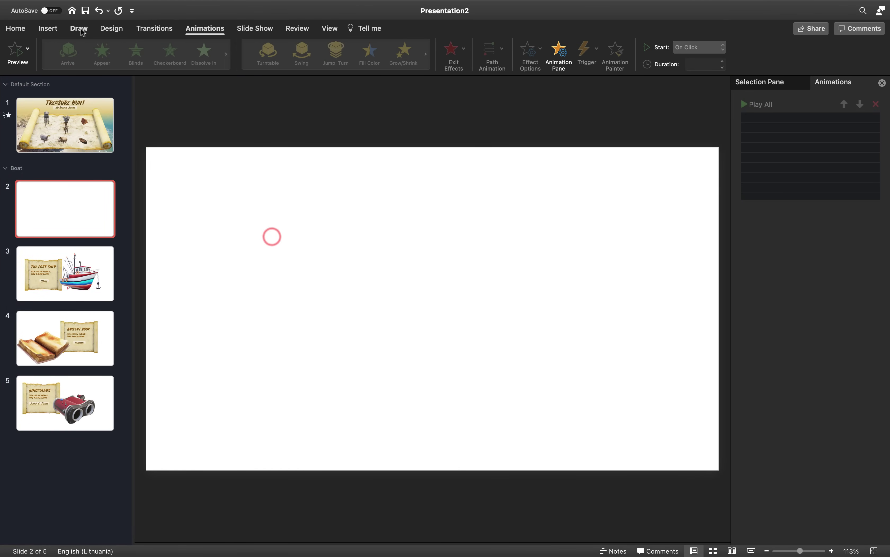
{"action": "left_click", "coordinate": [53, 30]}
{"action": "left_click", "coordinate": [362, 53]}
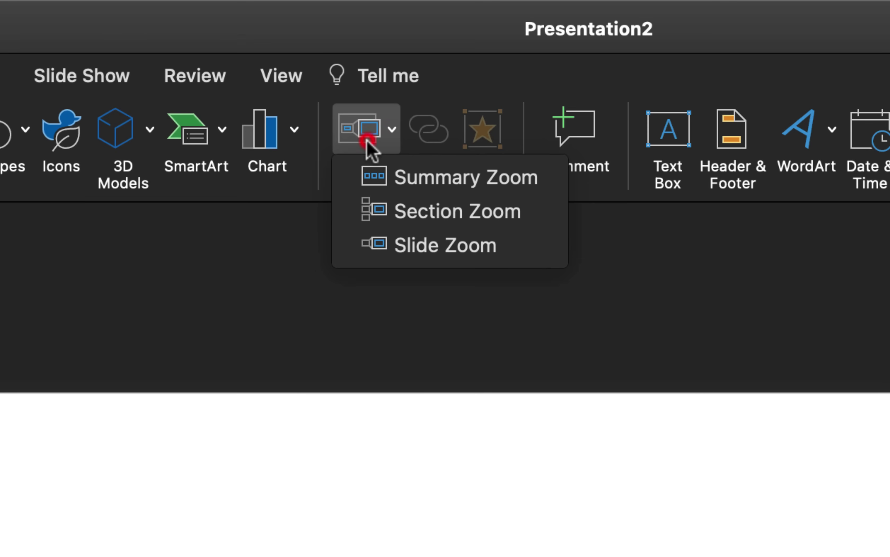
{"action": "left_click", "coordinate": [482, 250]}
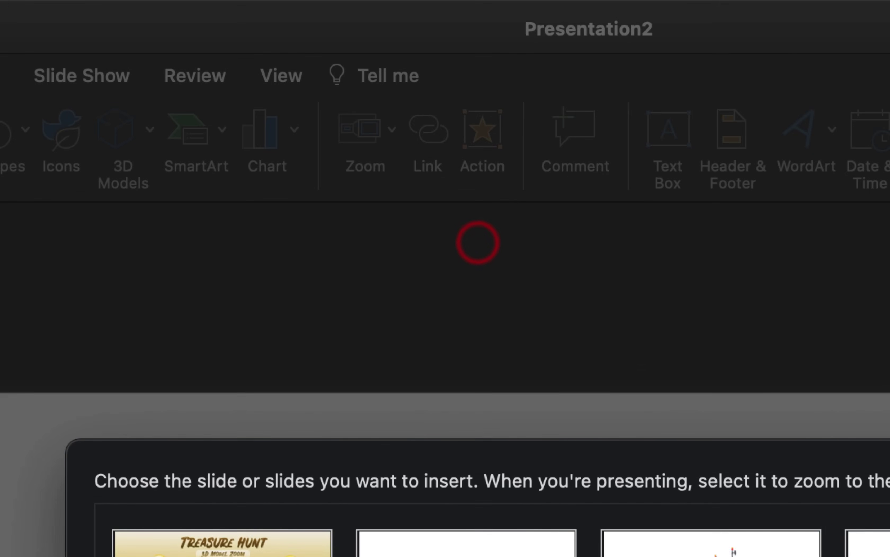
{"action": "left_click", "coordinate": [538, 292]}
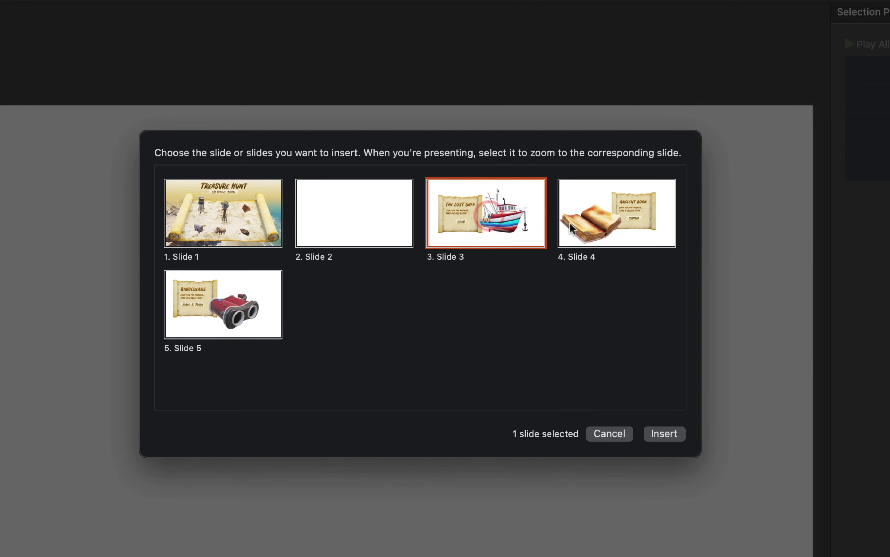
{"action": "left_click", "coordinate": [573, 228]}
{"action": "left_click", "coordinate": [250, 296]}
{"action": "left_click", "coordinate": [664, 433]}
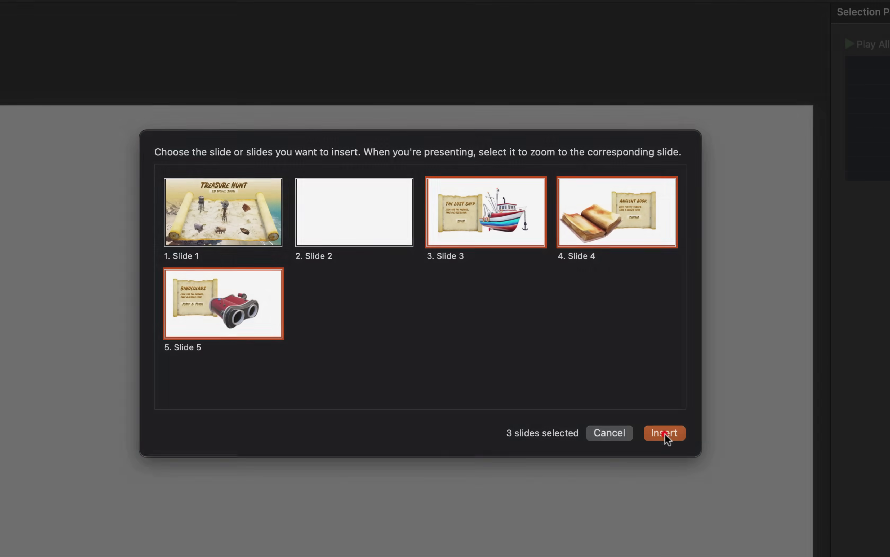
Arrange the three zoom thumbnails in a triangle, with the book and ship side by side and the binoculars centred below
{"action": "left_click", "coordinate": [484, 429]}
{"action": "left_click_drag", "start_coordinate": [419, 348], "coordinate": [232, 294]}
{"action": "left_click_drag", "start_coordinate": [295, 392], "coordinate": [427, 345]}
{"action": "left_click_drag", "start_coordinate": [427, 496], "coordinate": [415, 444]}
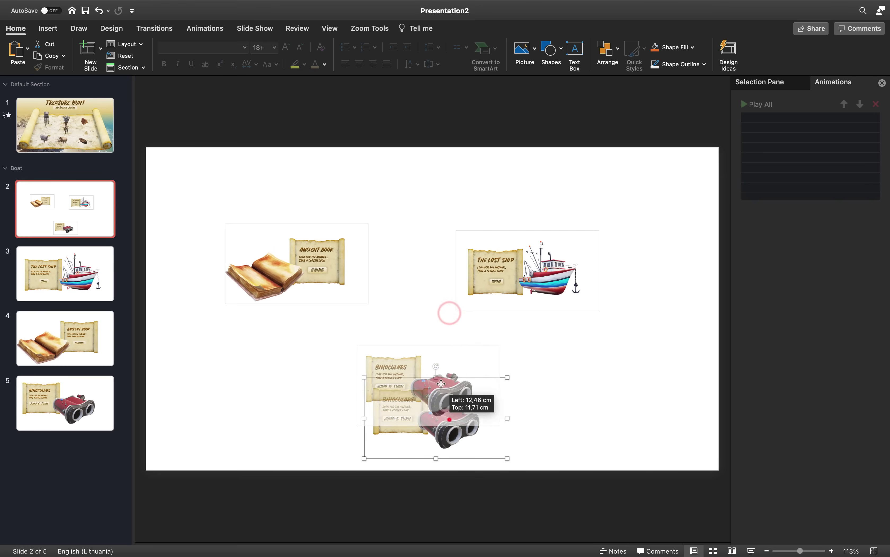
{"action": "left_click_drag", "start_coordinate": [441, 383], "coordinate": [428, 330]}
{"action": "left_click_drag", "start_coordinate": [356, 265], "coordinate": [417, 267]}
Apply Zoom Background to the Lost Ship, Binoculars and Ancient Book zooms to remove their slide backgrounds
{"action": "left_click", "coordinate": [504, 273]}
{"action": "right_click", "coordinate": [504, 273]}
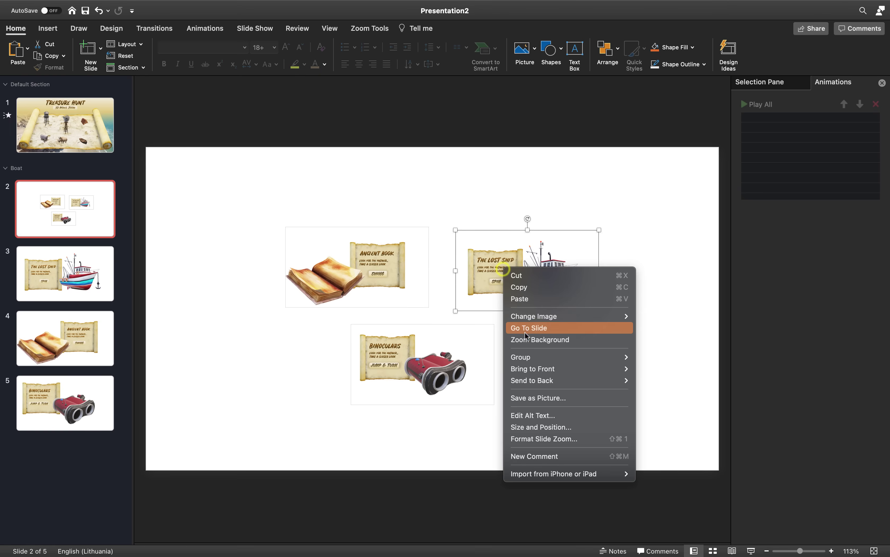
{"action": "left_click", "coordinate": [531, 337]}
{"action": "right_click", "coordinate": [460, 362]}
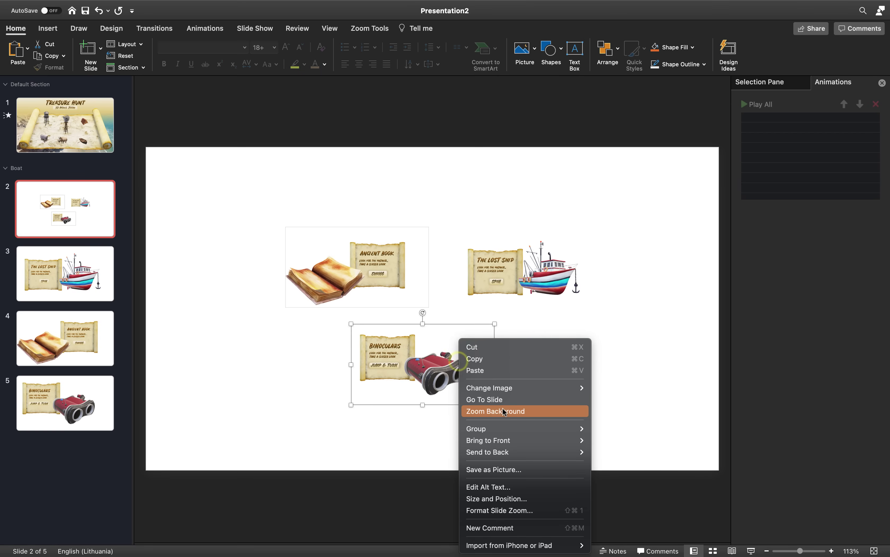
{"action": "left_click", "coordinate": [495, 411]}
{"action": "right_click", "coordinate": [379, 261]}
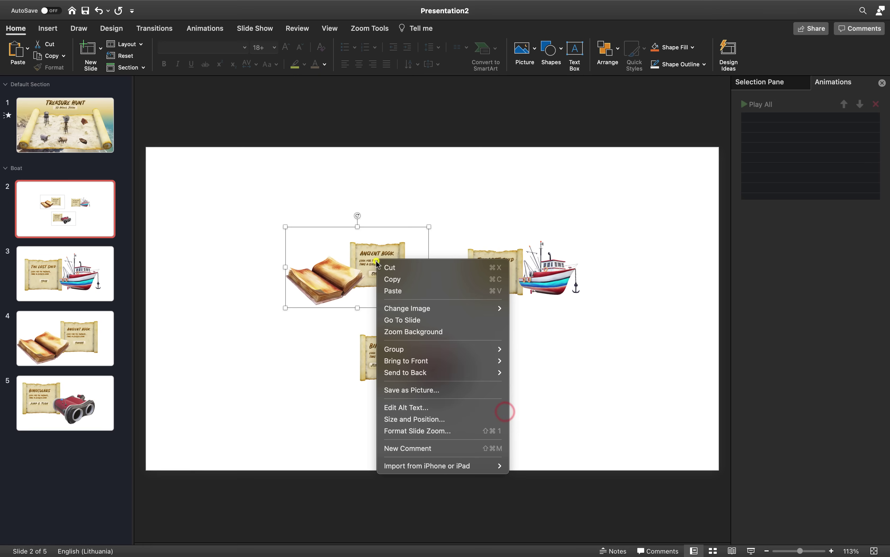
{"action": "left_click", "coordinate": [427, 332]}
Try Boat.png from Downloads as the Lost Ship zoom's image and undo the replacement
{"action": "left_click", "coordinate": [496, 268]}
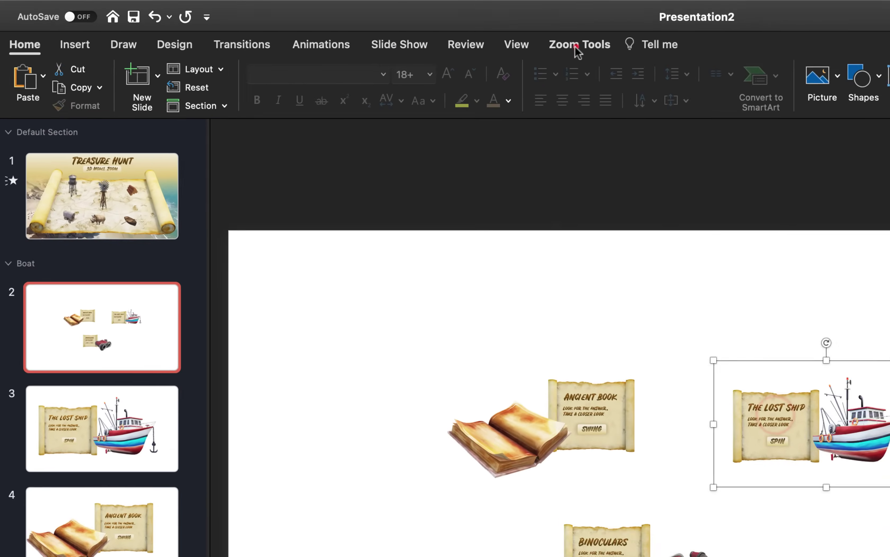
{"action": "left_click", "coordinate": [370, 29]}
{"action": "left_click", "coordinate": [48, 133]}
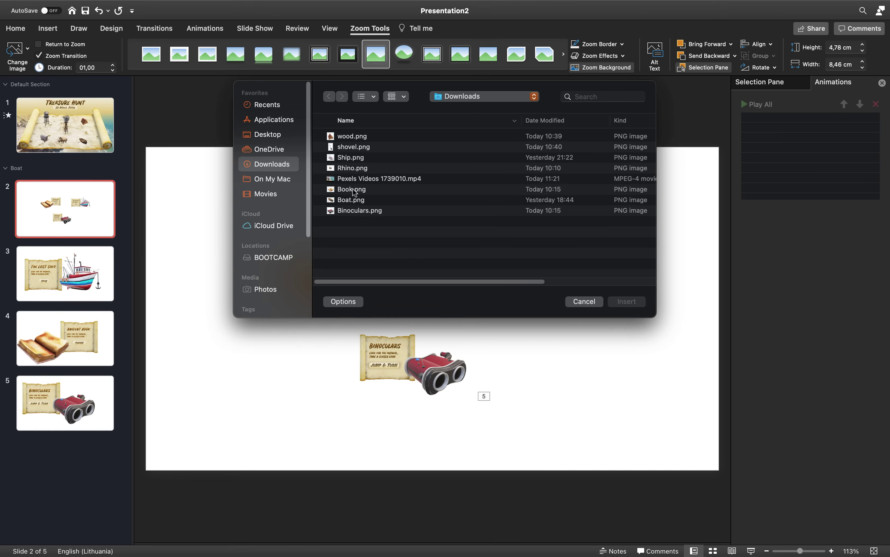
{"action": "left_click", "coordinate": [351, 199]}
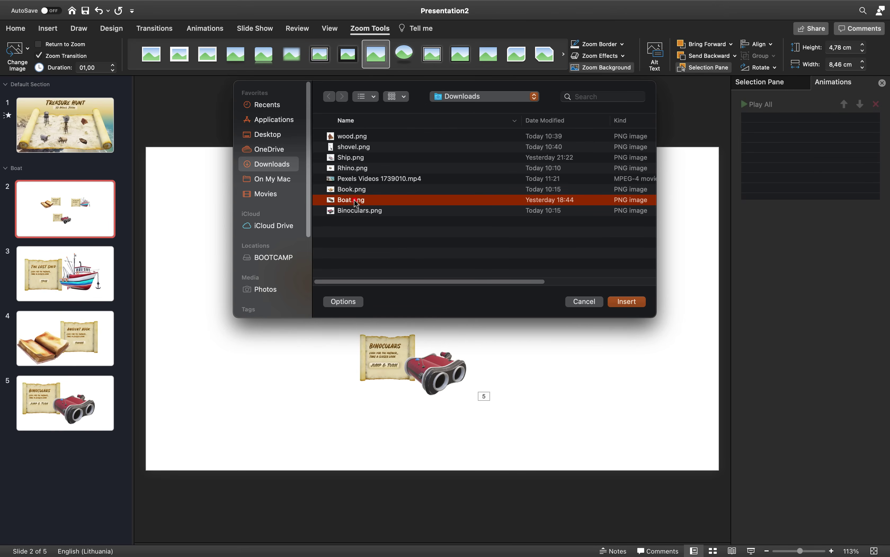
{"action": "left_click", "coordinate": [630, 302]}
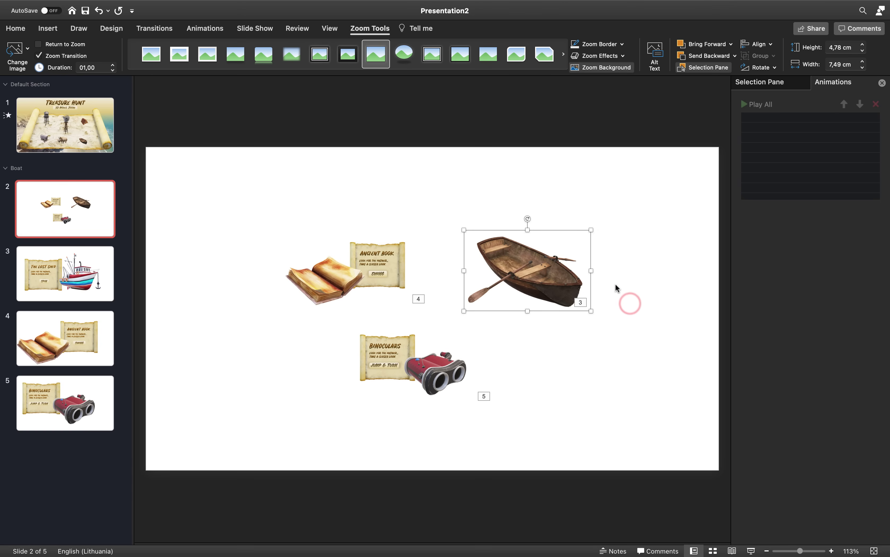
{"action": "key", "text": "super+z"}
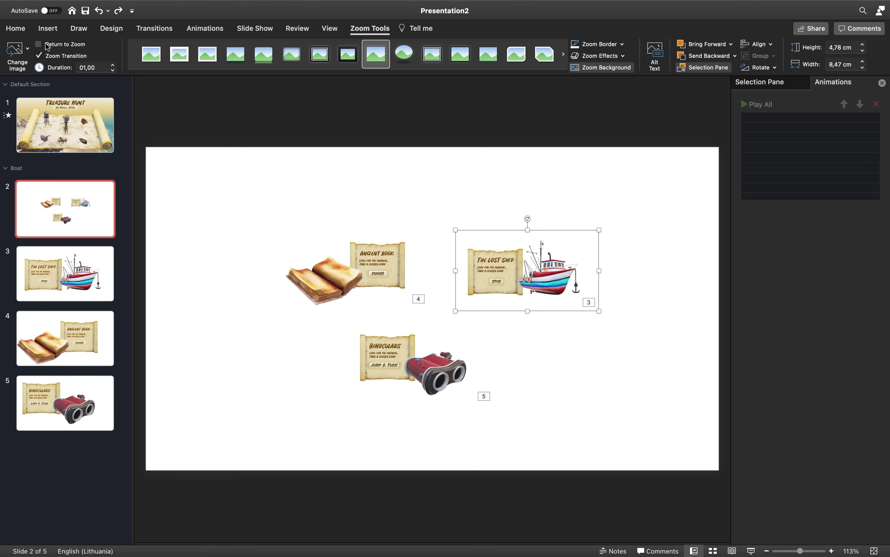
Change the Lost Ship zoom's image to the existing Ship.png from Downloads
{"action": "left_click", "coordinate": [16, 51]}
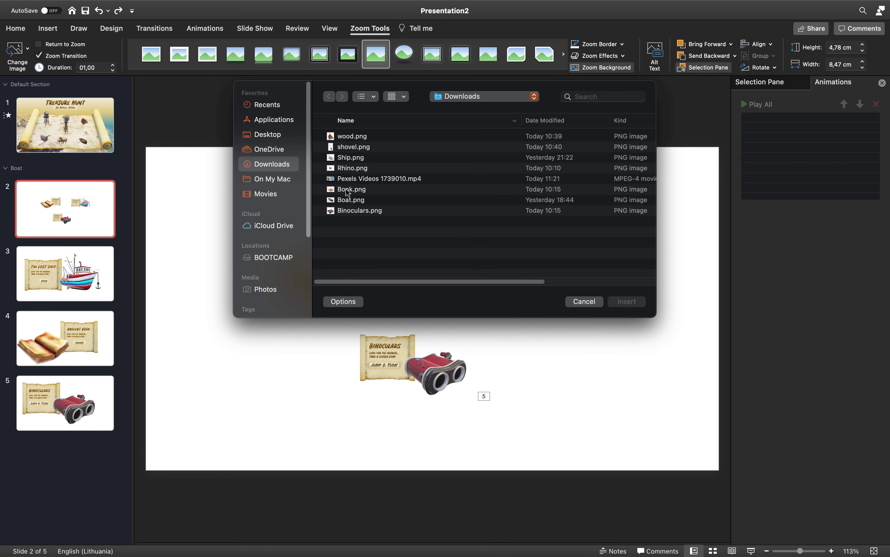
{"action": "left_click", "coordinate": [354, 158]}
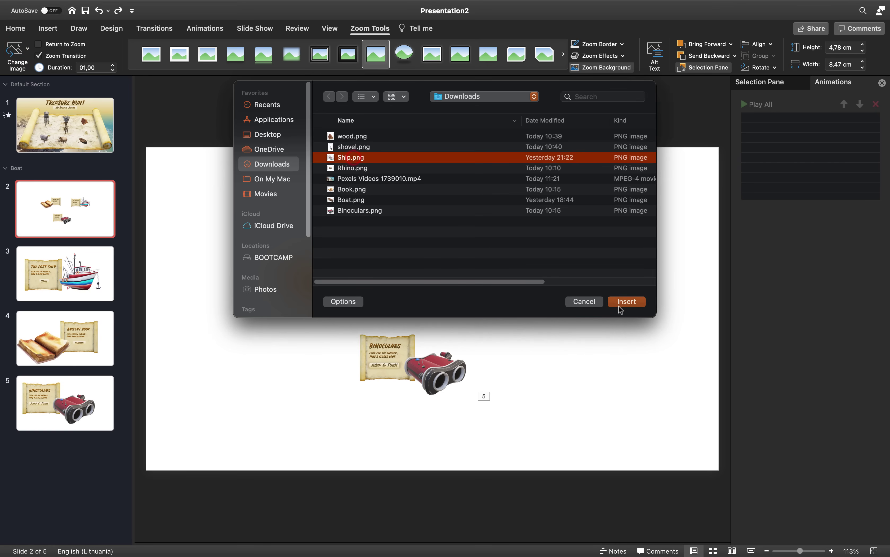
{"action": "left_click", "coordinate": [626, 301]}
{"action": "left_click", "coordinate": [519, 191]}
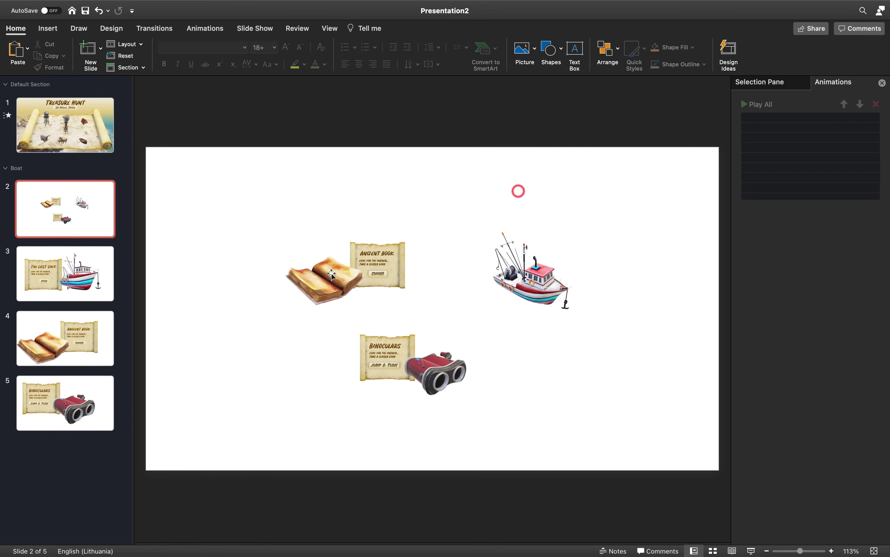
Save the ship 3D model on slide 3 as the PNG picture Ship in Downloads, replacing the existing file
{"action": "left_click", "coordinate": [85, 280]}
{"action": "left_click", "coordinate": [515, 339]}
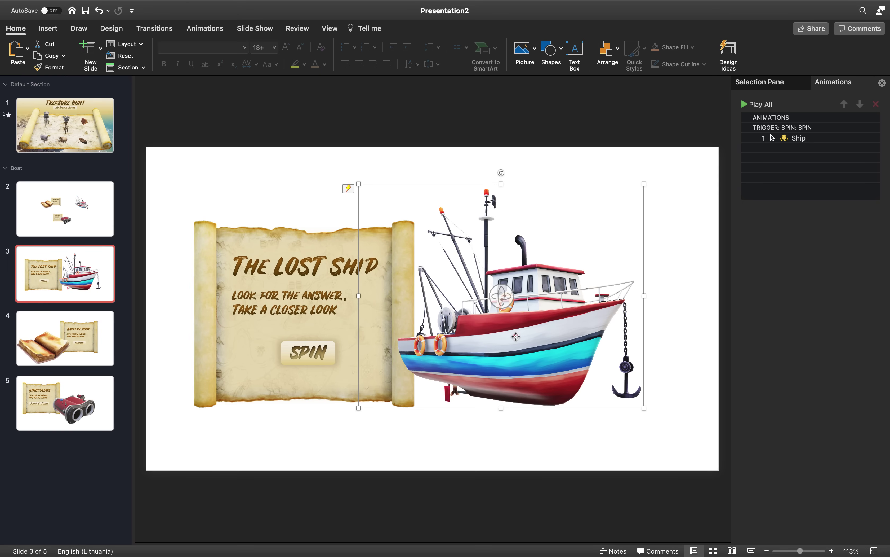
{"action": "right_click", "coordinate": [533, 334]}
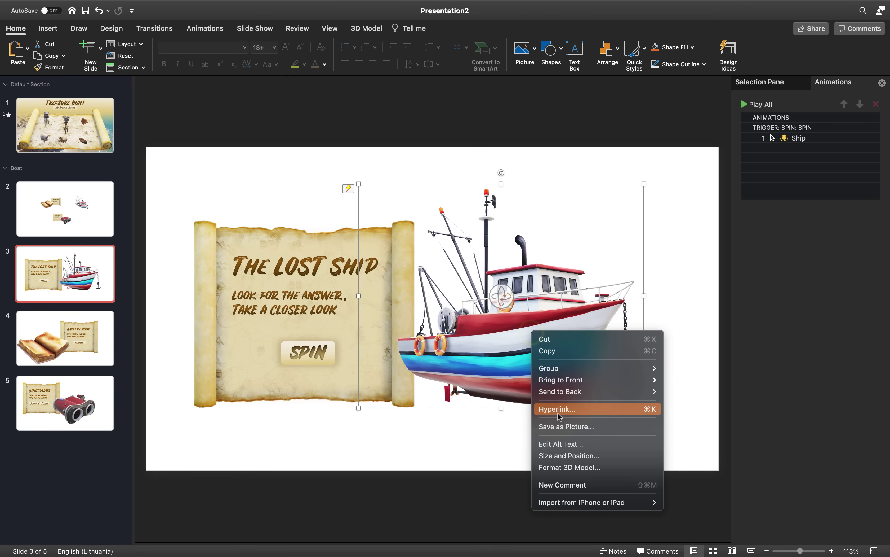
{"action": "left_click", "coordinate": [566, 426]}
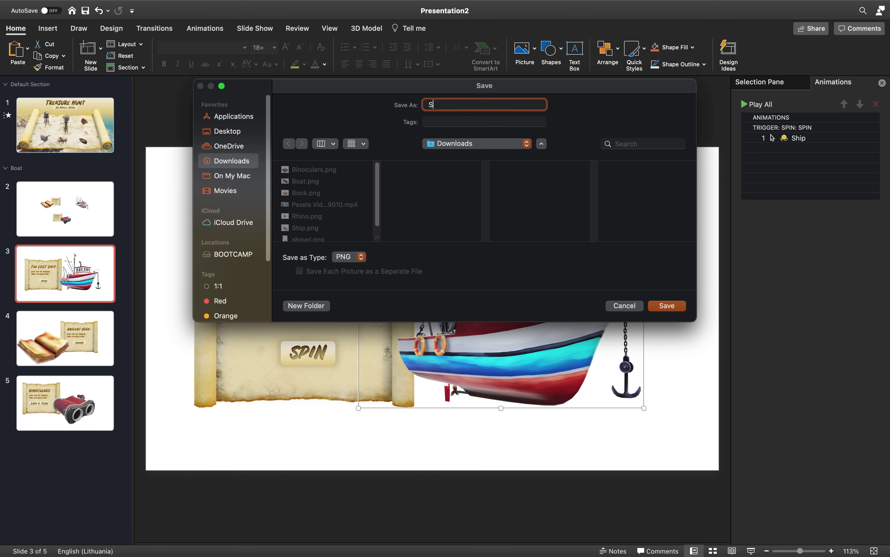
{"action": "key", "text": "Return"}
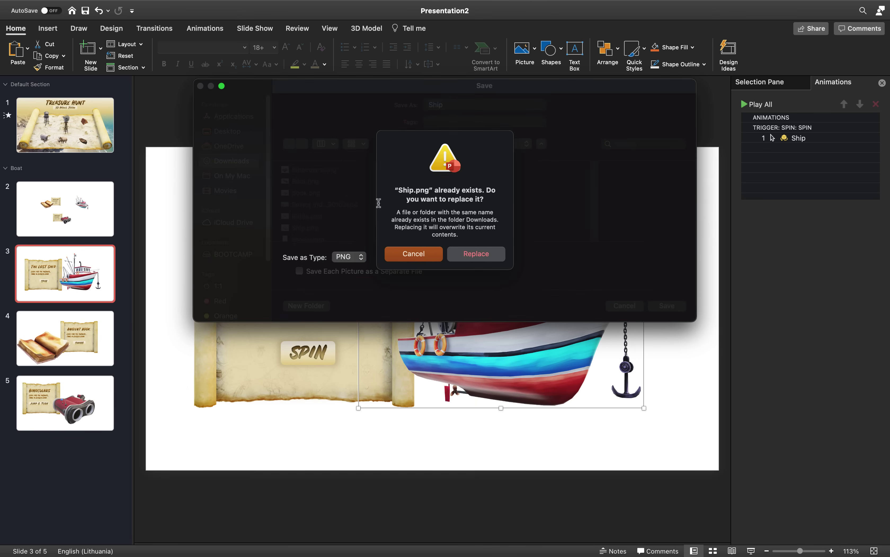
{"action": "left_click", "coordinate": [477, 255]}
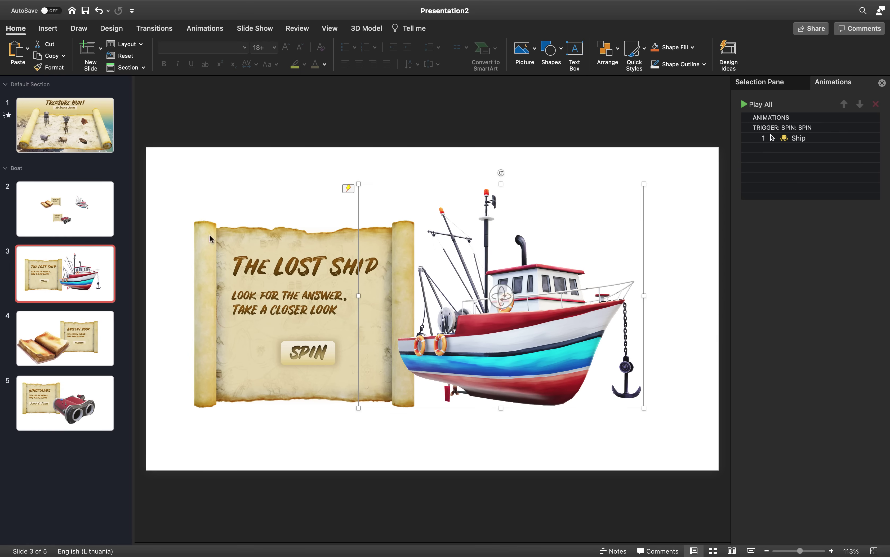
Reset the ship zoom's image on slide 2 and replace it with the newly saved Ship.png
{"action": "left_click", "coordinate": [81, 223]}
{"action": "left_click", "coordinate": [535, 281]}
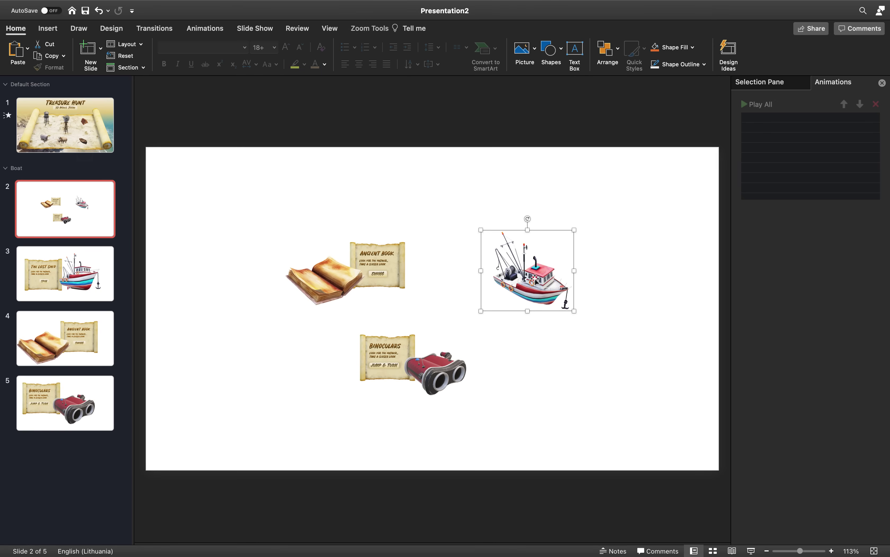
{"action": "left_click", "coordinate": [371, 29]}
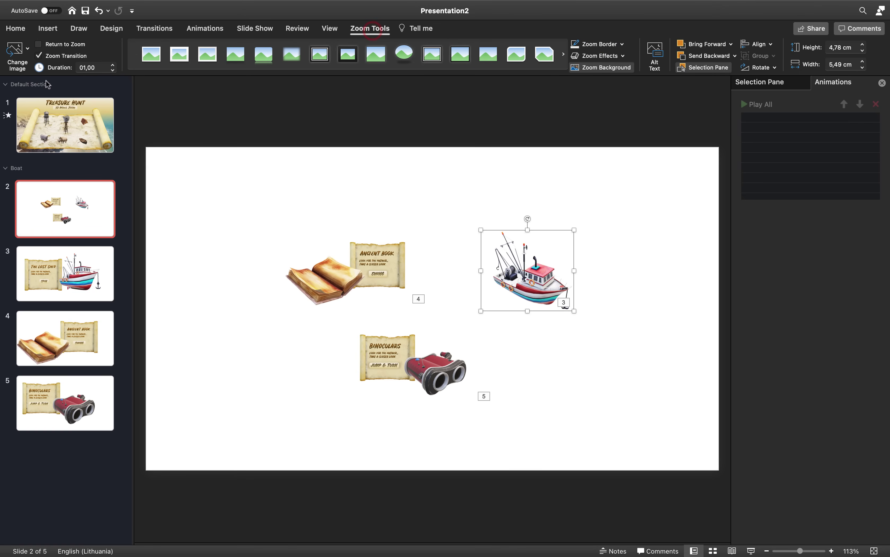
{"action": "left_click", "coordinate": [29, 59]}
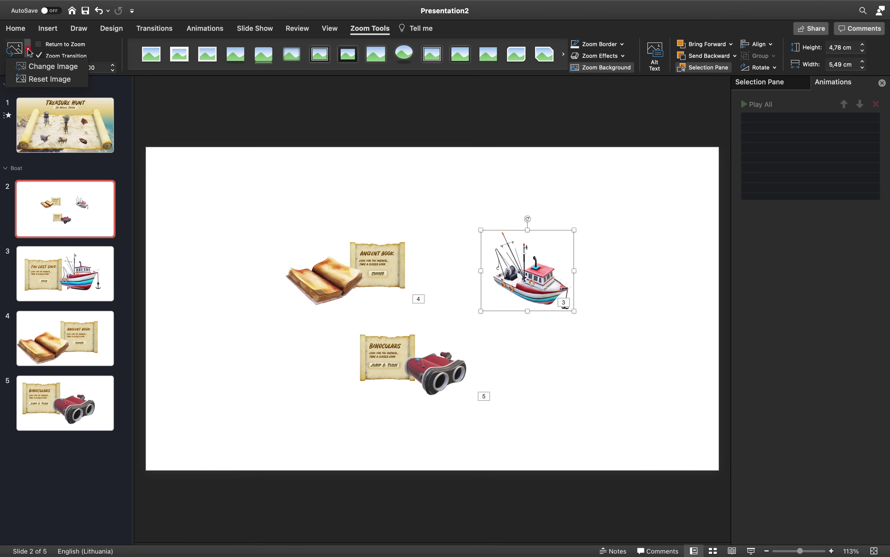
{"action": "left_click", "coordinate": [46, 80]}
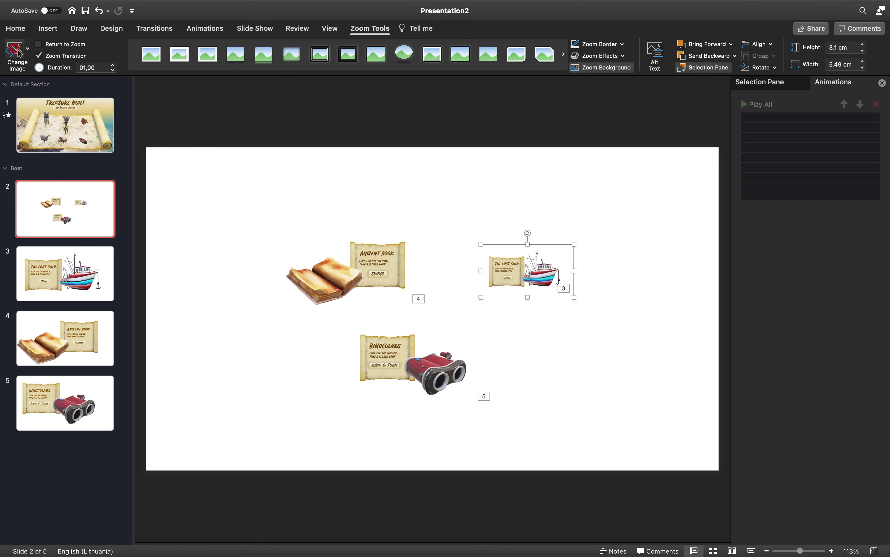
{"action": "left_click", "coordinate": [17, 51]}
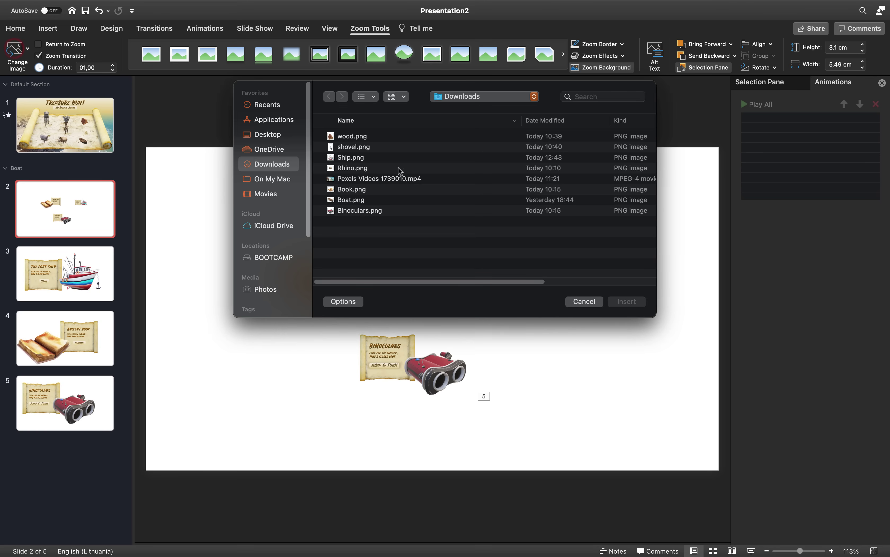
{"action": "left_click", "coordinate": [356, 162]}
{"action": "left_click", "coordinate": [638, 301]}
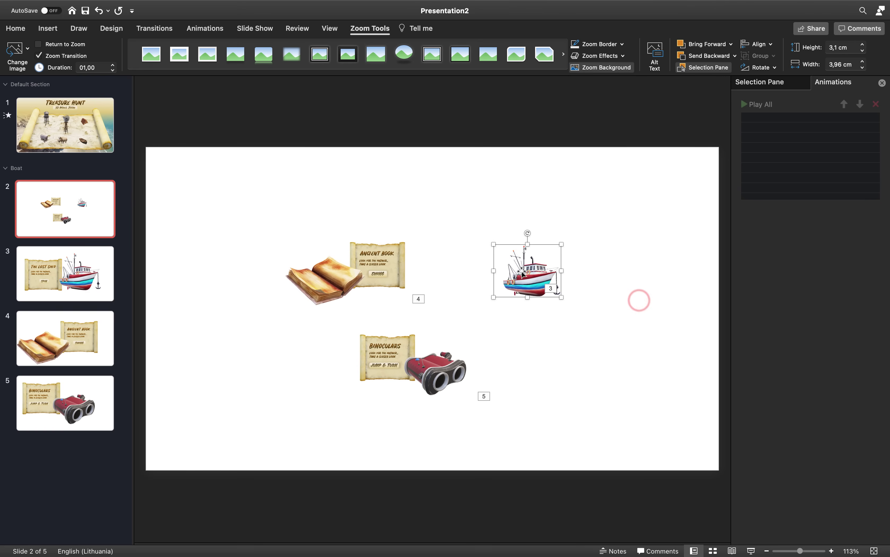
Change the Ancient Book zoom's image to Book.png from Downloads
{"action": "left_click", "coordinate": [345, 262]}
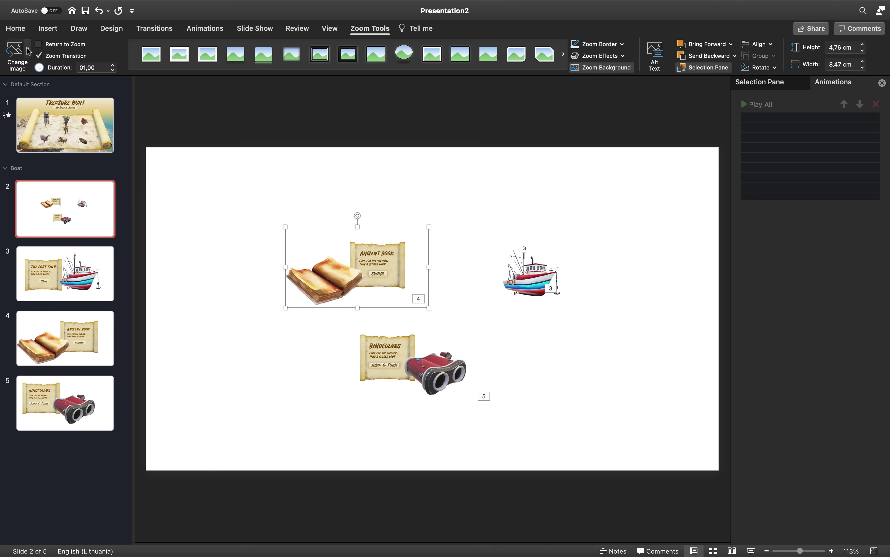
{"action": "left_click", "coordinate": [16, 51]}
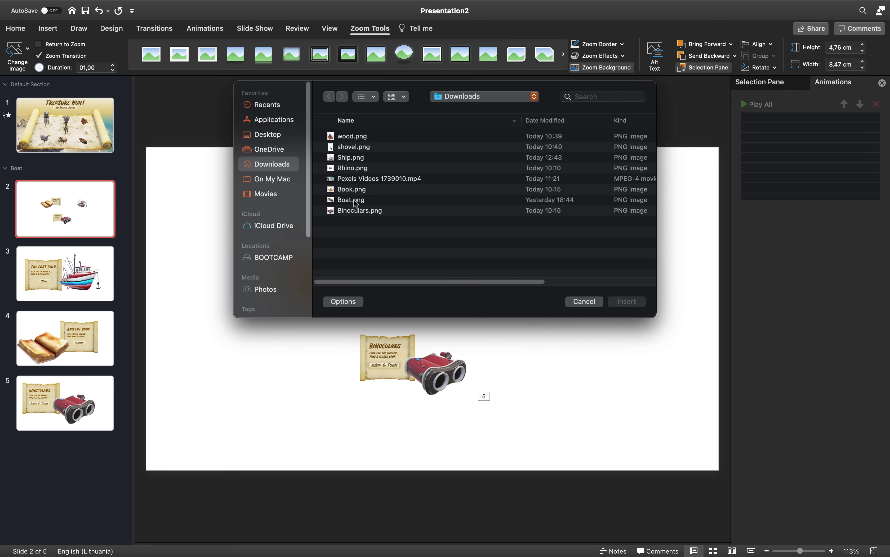
{"action": "left_click", "coordinate": [352, 189]}
{"action": "left_click", "coordinate": [627, 301]}
Change the Binoculars zoom's image to Binoculars.png from Downloads
{"action": "left_click", "coordinate": [437, 353]}
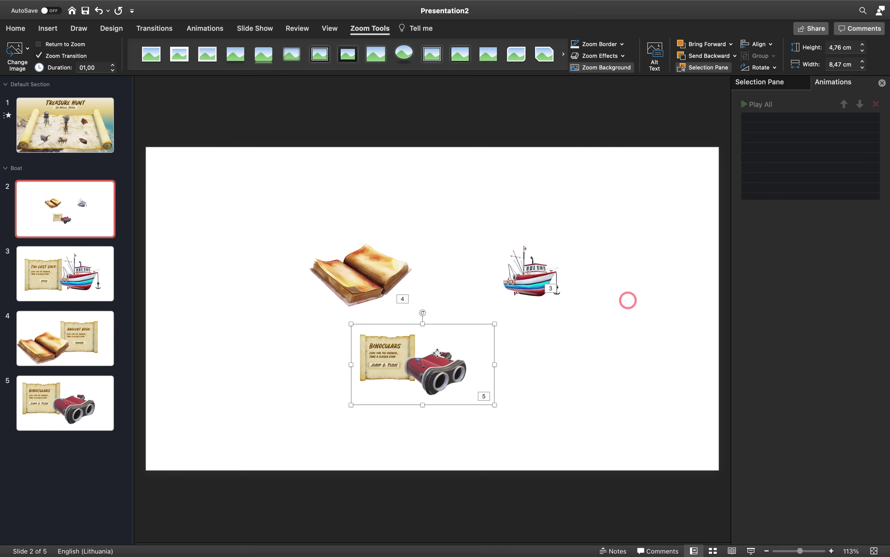
{"action": "left_click", "coordinate": [17, 53]}
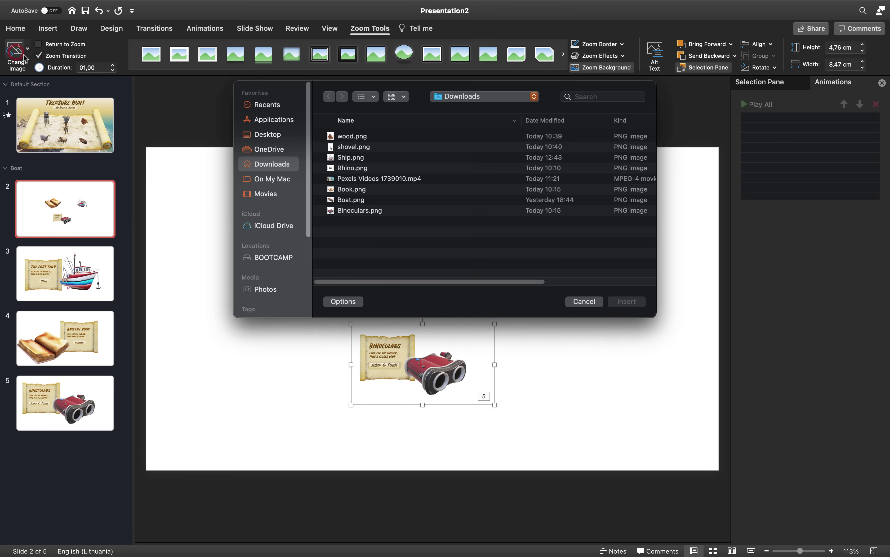
{"action": "left_click", "coordinate": [359, 212]}
{"action": "left_click", "coordinate": [621, 304]}
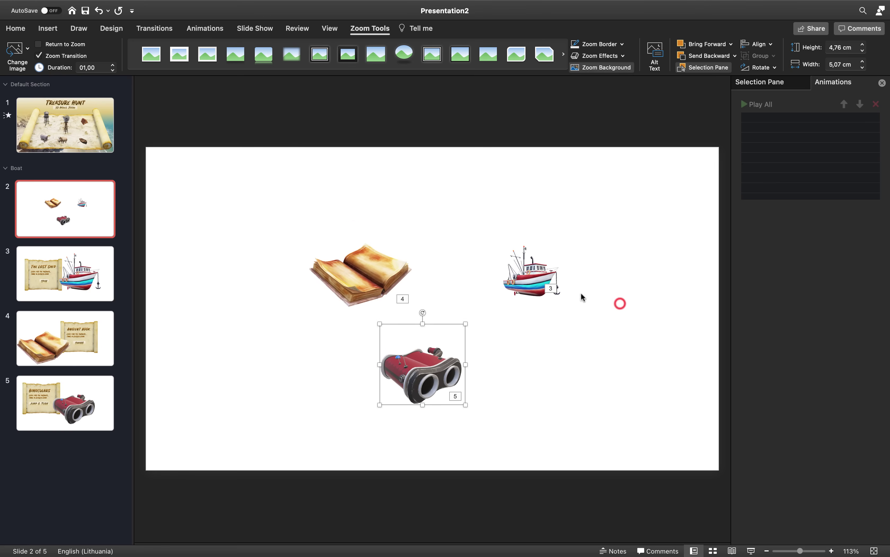
Shift the binoculars zoom slightly to the right on slide 2 and turn on Return to Zoom for the binoculars, book and ship zooms
{"action": "left_click_drag", "start_coordinate": [439, 357], "coordinate": [457, 357]}
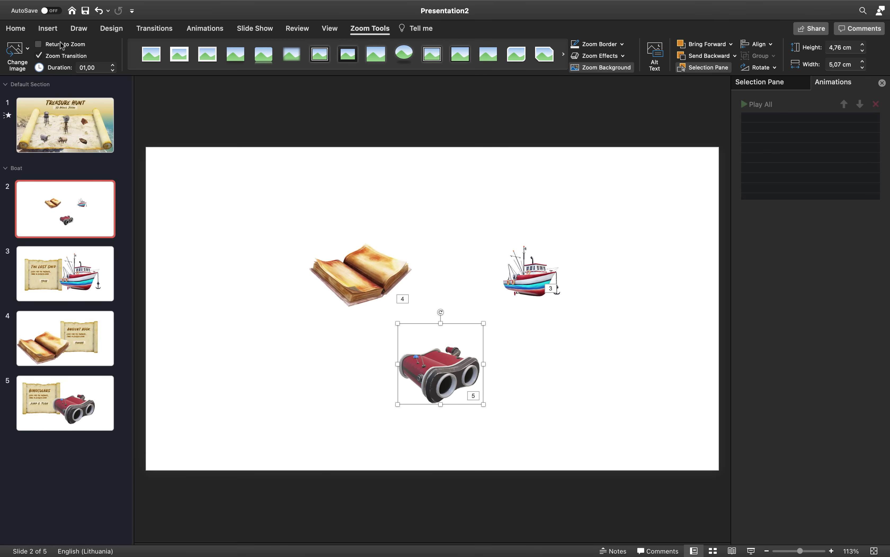
{"action": "left_click", "coordinate": [357, 274]}
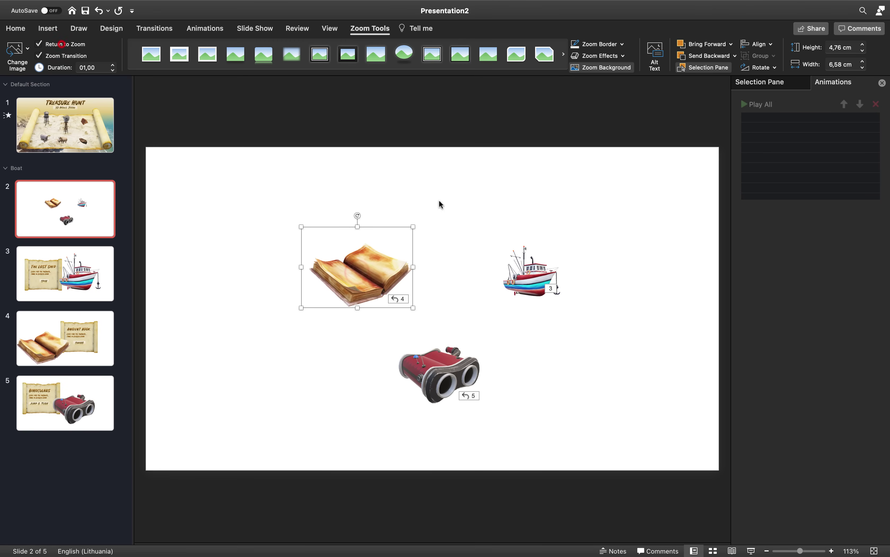
{"action": "left_click", "coordinate": [537, 271]}
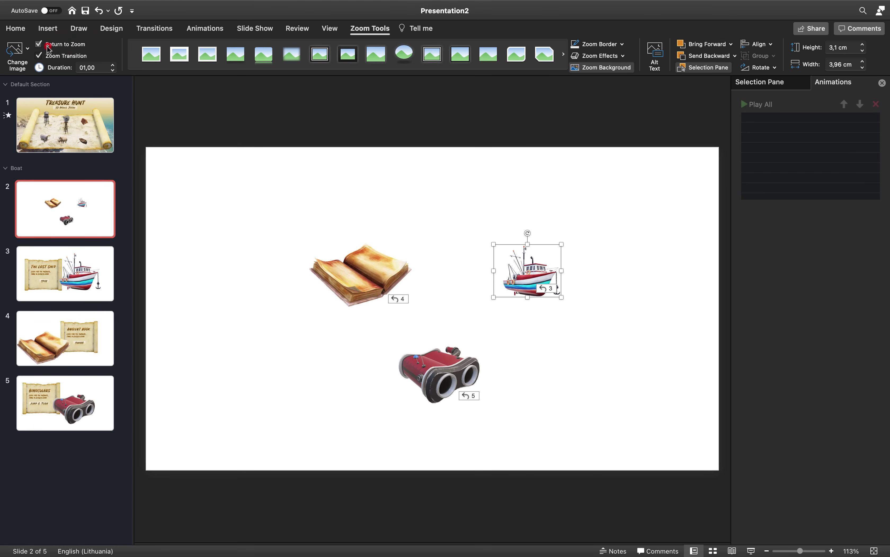
Delete the wooden rowboat 3D model from the treasure map on slide 1
{"action": "left_click", "coordinate": [75, 143]}
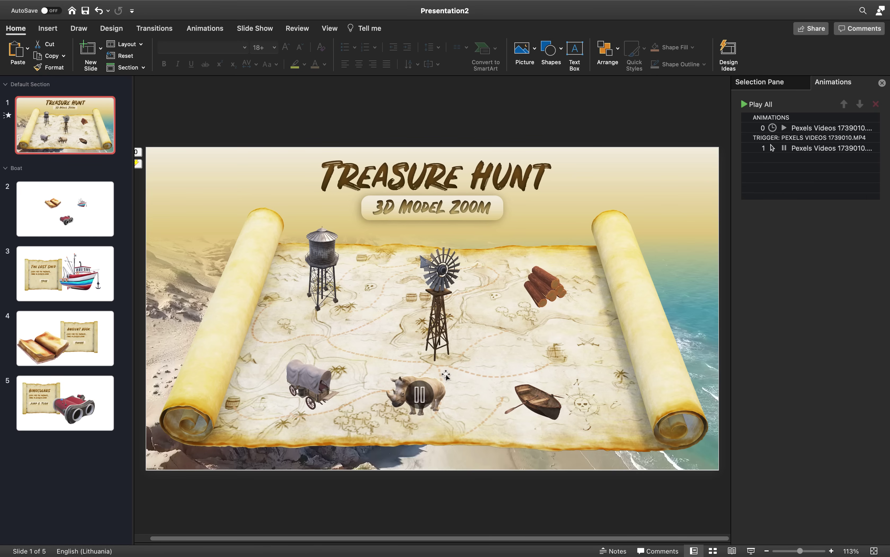
{"action": "left_click", "coordinate": [532, 395]}
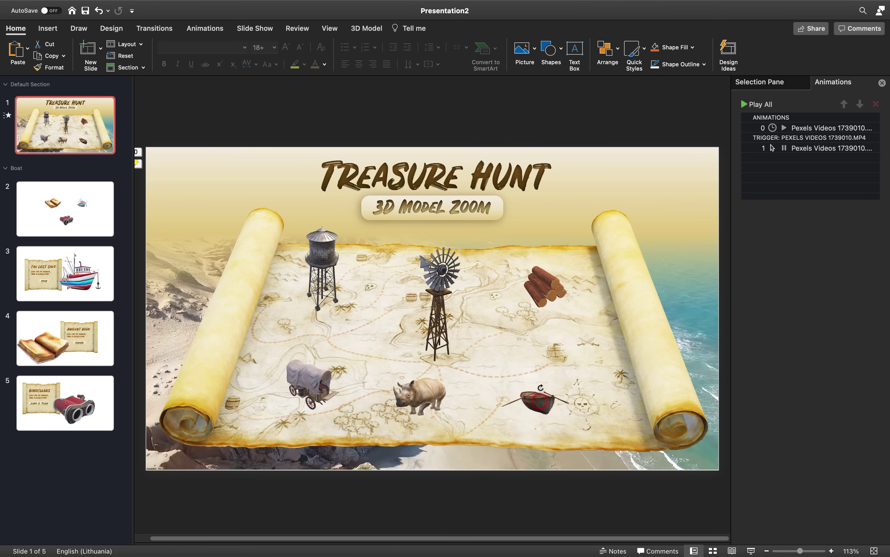
{"action": "left_click_drag", "start_coordinate": [555, 391], "coordinate": [569, 410]}
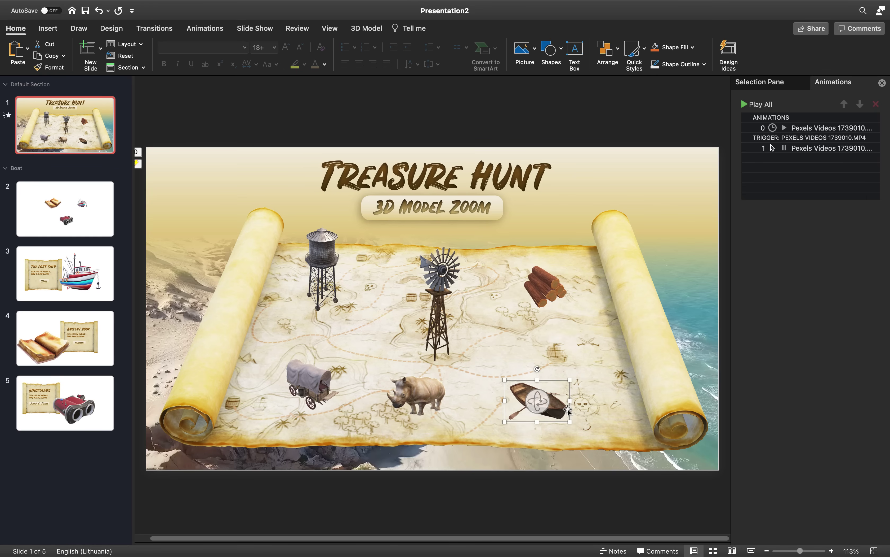
{"action": "key", "text": "Delete"}
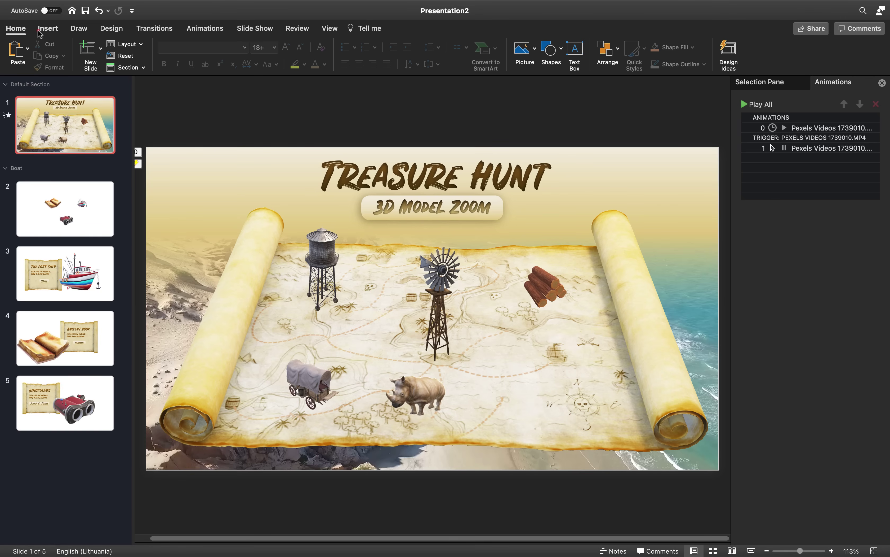
Insert a section zoom for the Boat section, place it on the map's lower-right area and apply Zoom Background
{"action": "left_click", "coordinate": [47, 29]}
{"action": "left_click", "coordinate": [370, 51]}
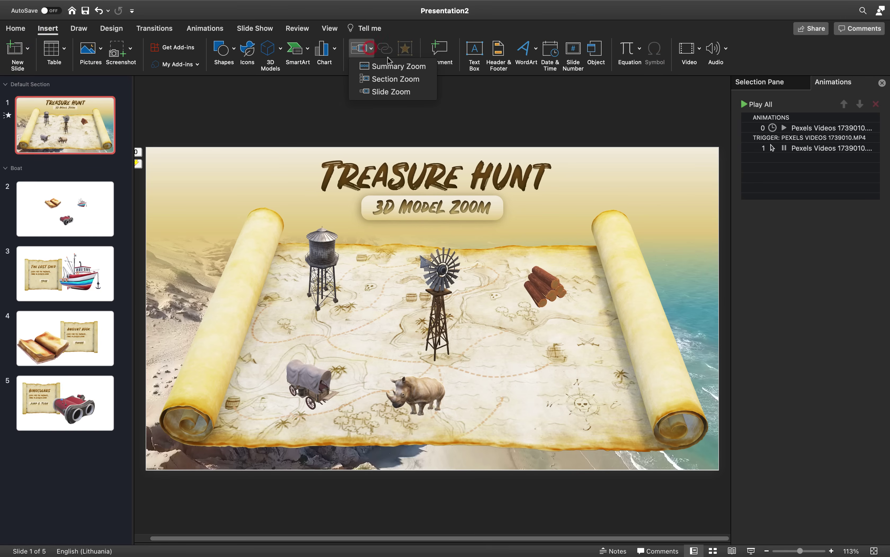
{"action": "left_click", "coordinate": [395, 78]}
{"action": "left_click", "coordinate": [411, 207]}
{"action": "left_click", "coordinate": [615, 376]}
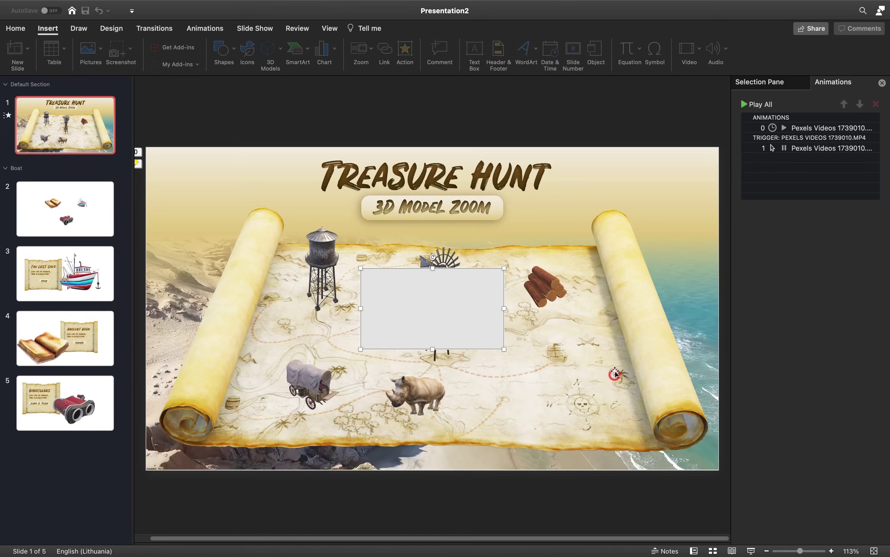
{"action": "left_click_drag", "start_coordinate": [458, 303], "coordinate": [560, 365]}
{"action": "right_click", "coordinate": [560, 365]}
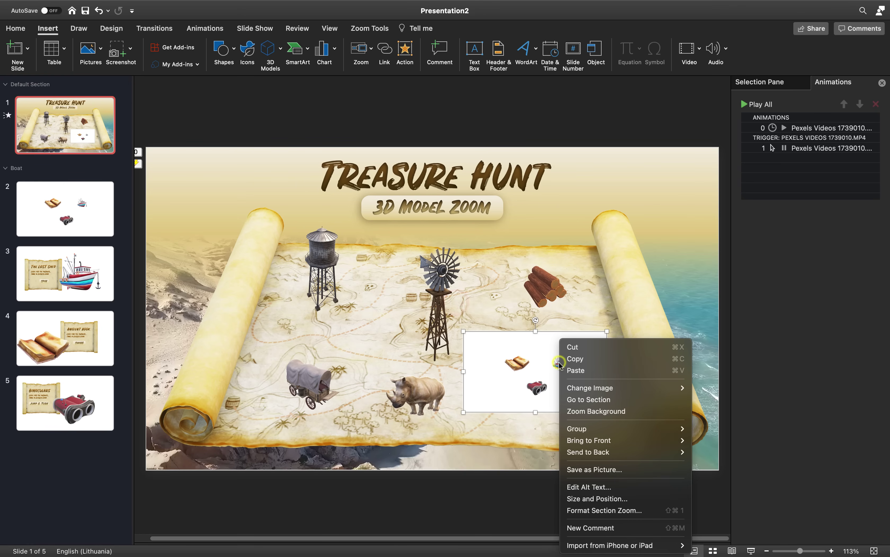
{"action": "left_click", "coordinate": [604, 410]}
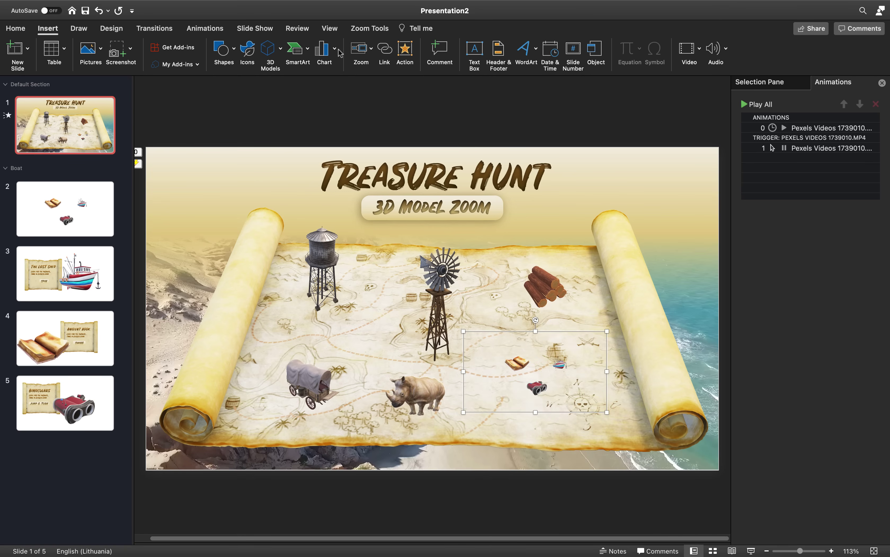
Change the section zoom's image to Boat.png from Downloads and shrink it to about 2.36 by 3.71 cm
{"action": "left_click", "coordinate": [361, 31]}
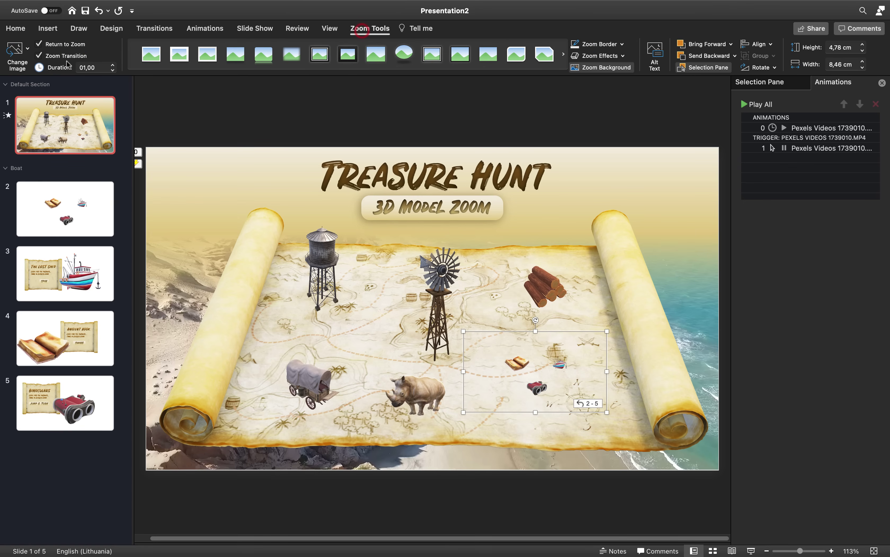
{"action": "left_click", "coordinate": [28, 48]}
{"action": "left_click", "coordinate": [39, 66]}
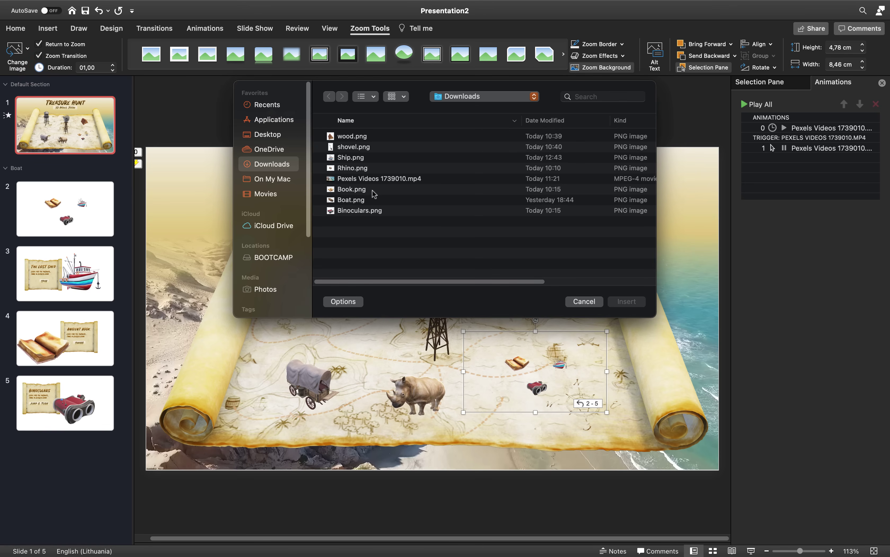
{"action": "left_click", "coordinate": [345, 201]}
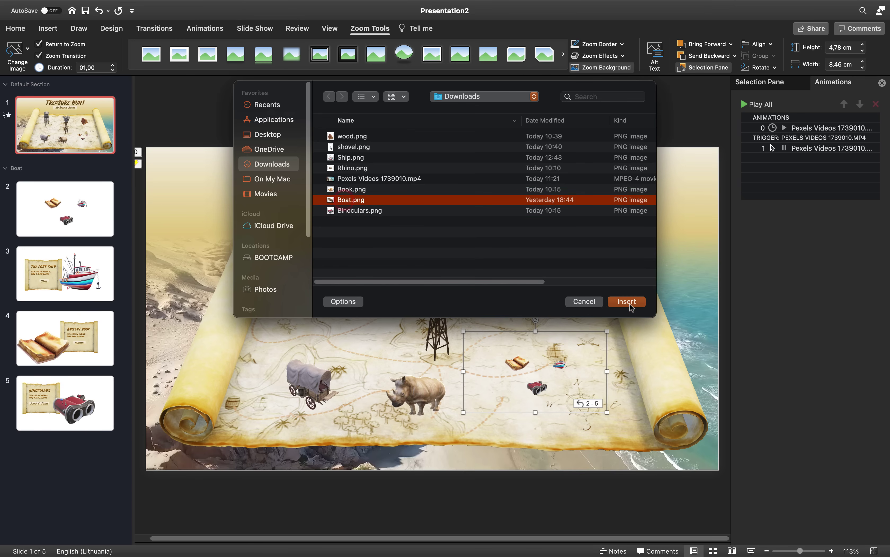
{"action": "left_click", "coordinate": [630, 304]}
{"action": "left_click_drag", "start_coordinate": [601, 332], "coordinate": [545, 373]}
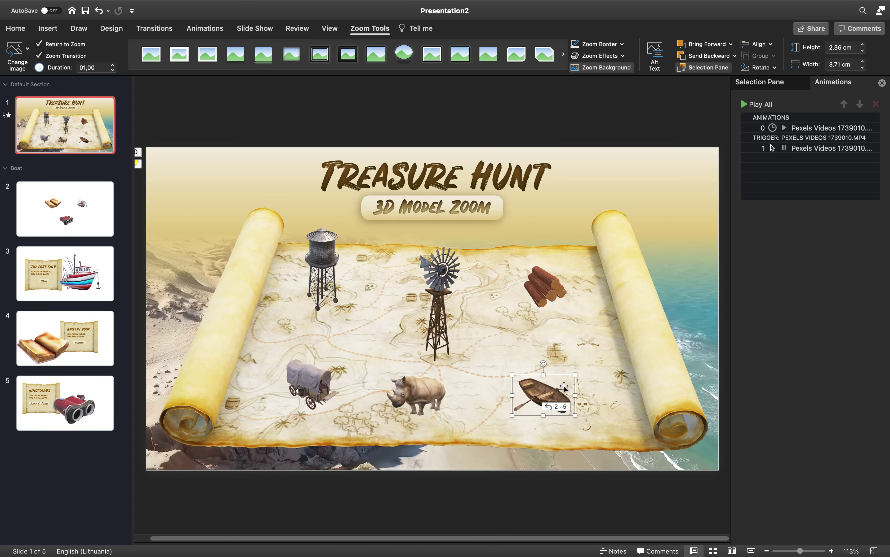
Run the slide show from the map slide, zoom through the boat to The Lost Ship, play its Spin animation and return to the overview
{"action": "left_click", "coordinate": [71, 215]}
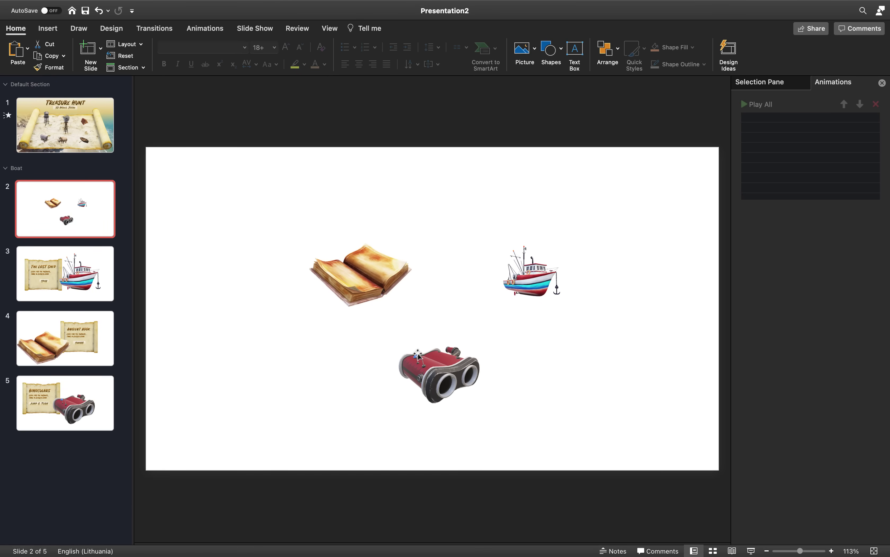
{"action": "left_click", "coordinate": [79, 278]}
{"action": "left_click", "coordinate": [90, 392]}
{"action": "left_click", "coordinate": [69, 223]}
{"action": "left_click", "coordinate": [75, 140]}
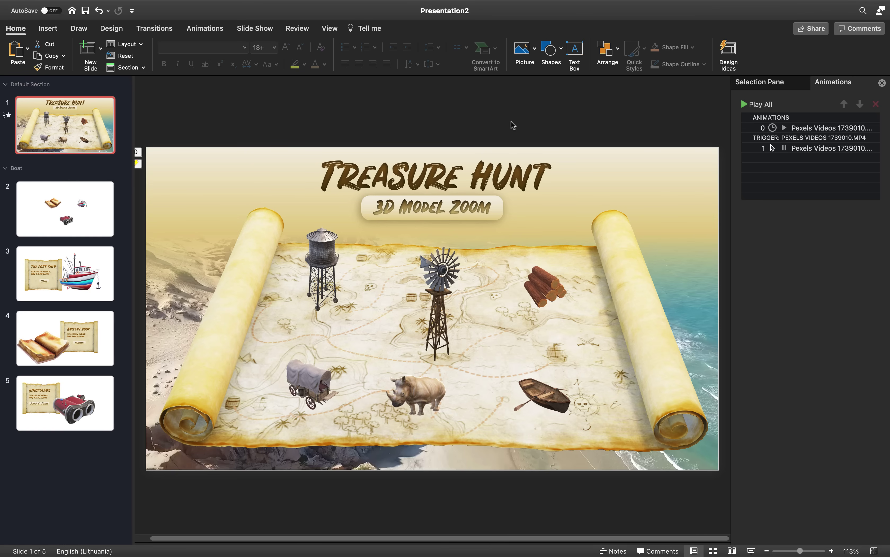
{"action": "key", "text": "super+shift+Return"}
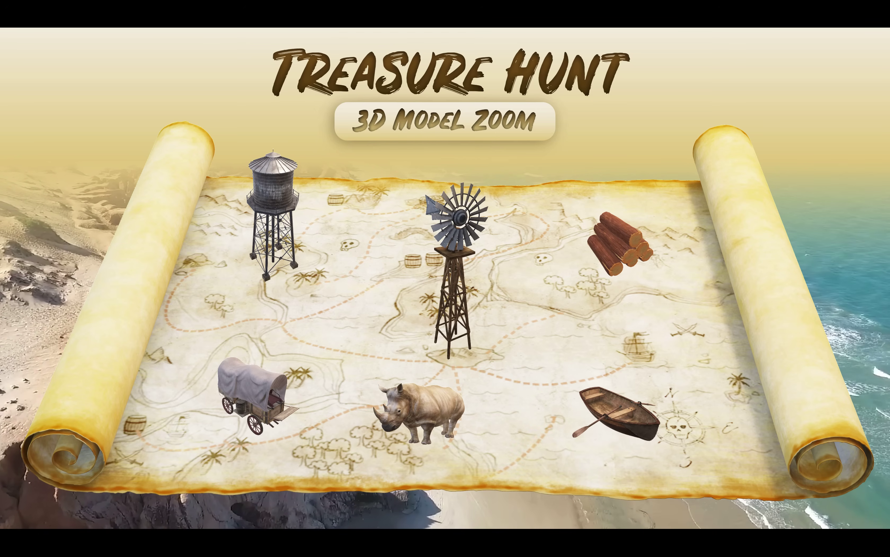
{"action": "left_click", "coordinate": [619, 410]}
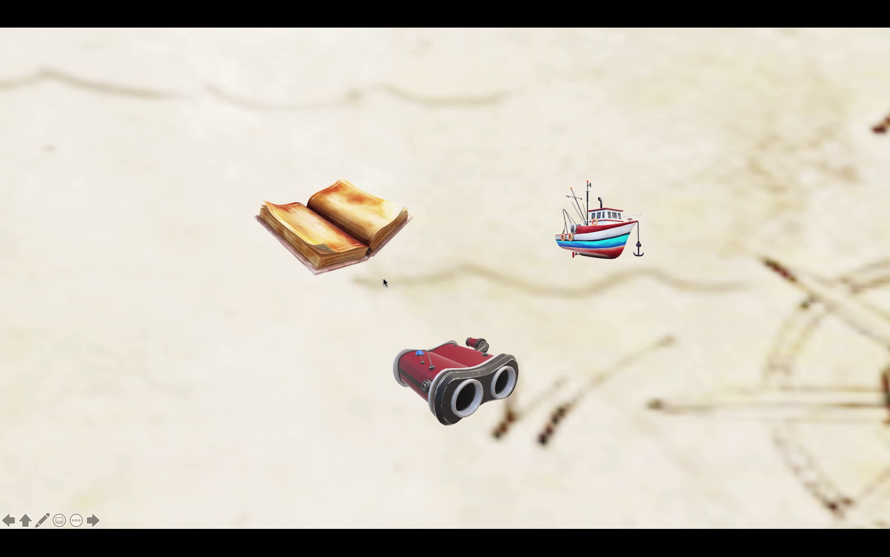
{"action": "left_click", "coordinate": [600, 236]}
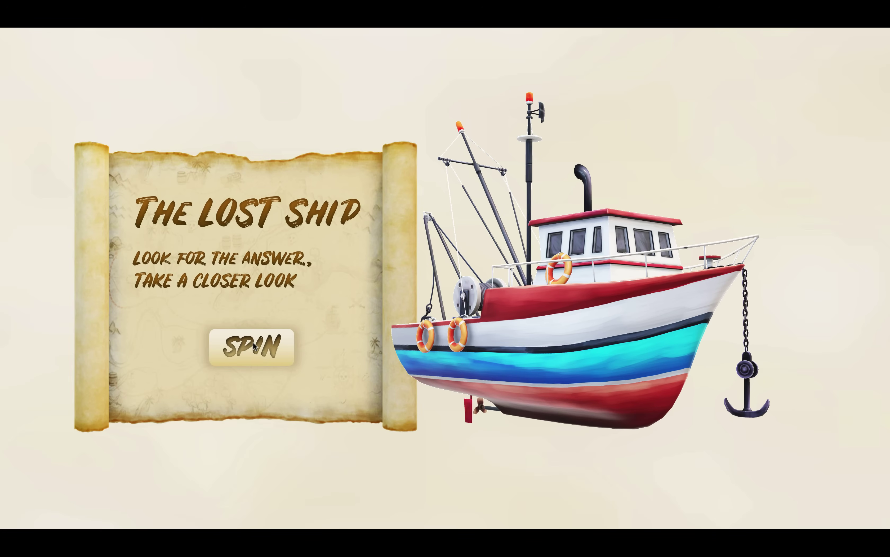
{"action": "left_click", "coordinate": [252, 348]}
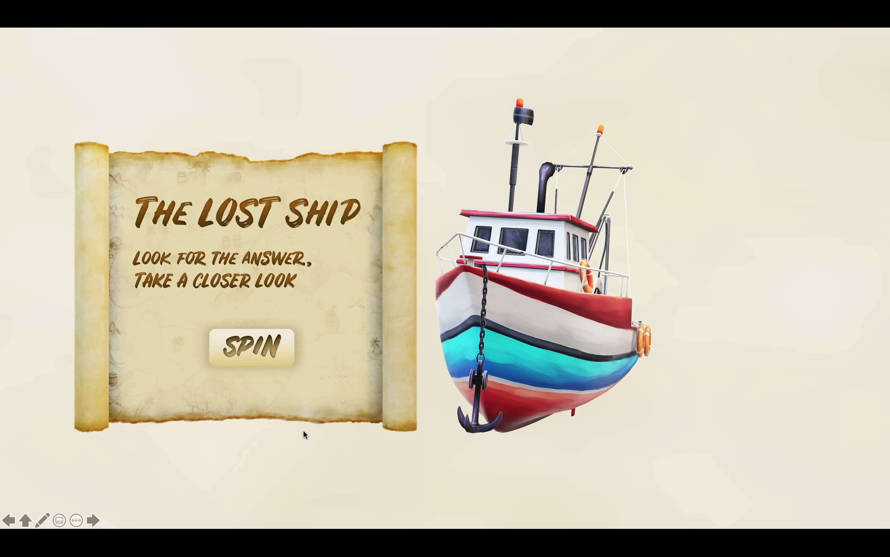
{"action": "left_click", "coordinate": [281, 443]}
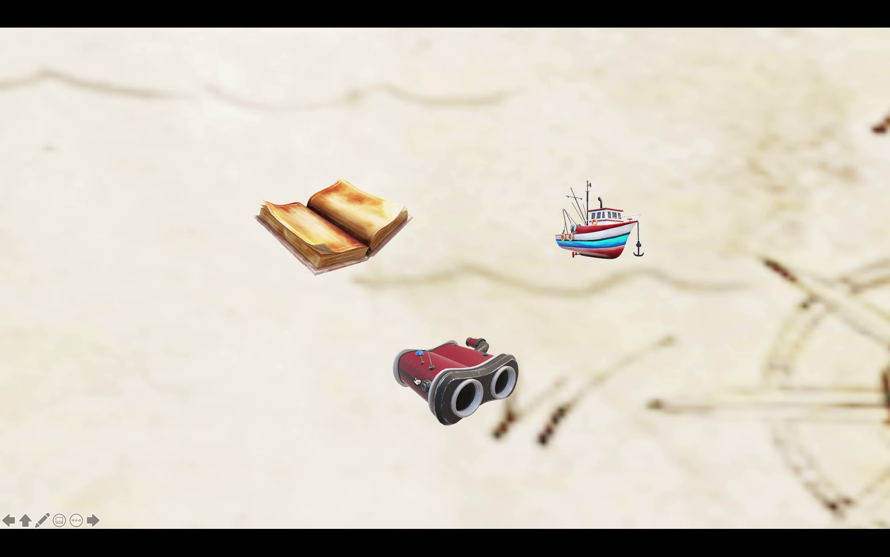
Test the Binoculars zoom with its Jump & Turn animation and the Ancient Book zoom with its Swing animation in the slide show
{"action": "left_click", "coordinate": [448, 383]}
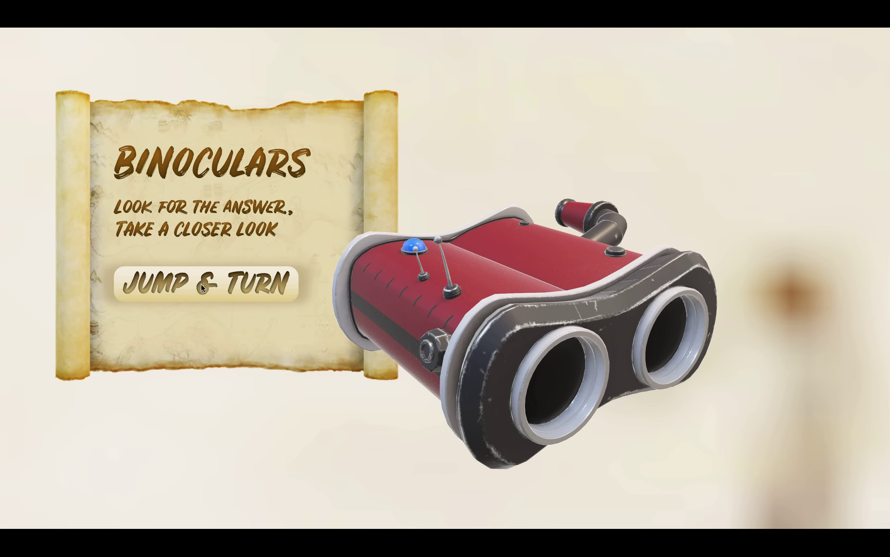
{"action": "left_click", "coordinate": [226, 285]}
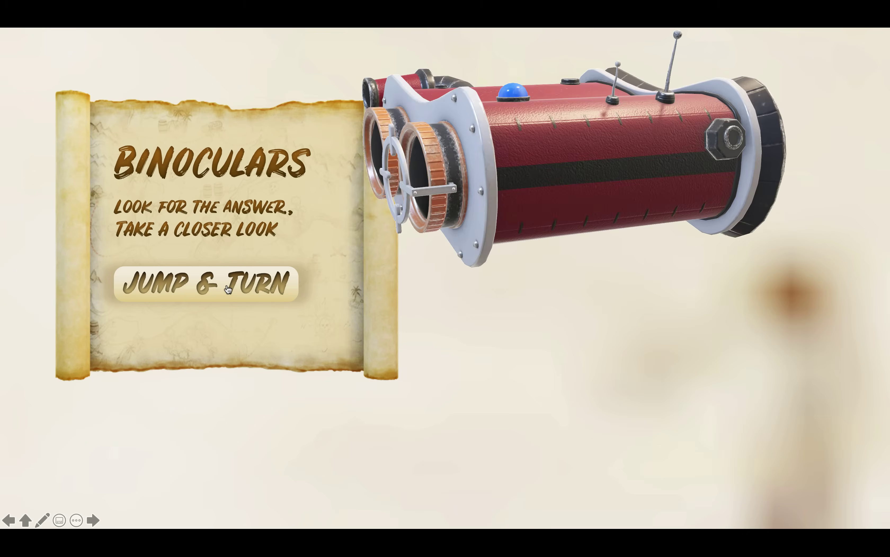
{"action": "left_click", "coordinate": [271, 429]}
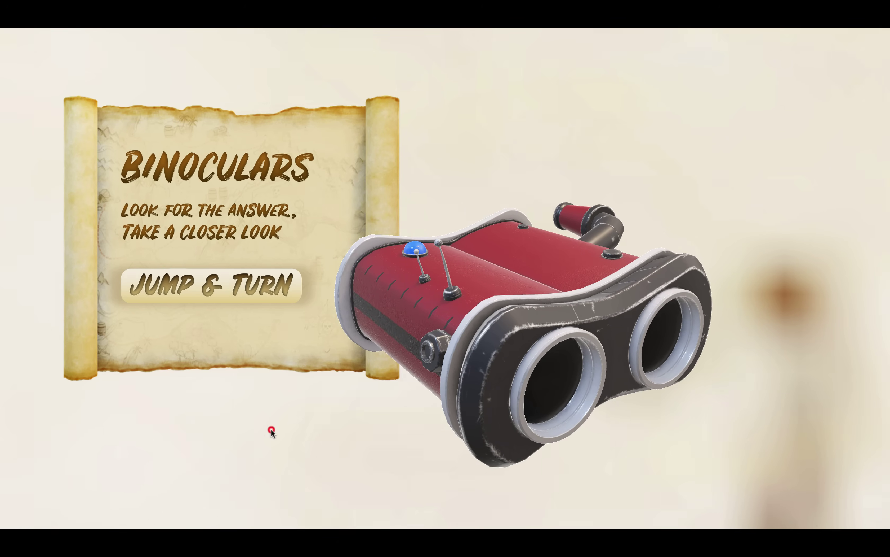
{"action": "left_click", "coordinate": [327, 220]}
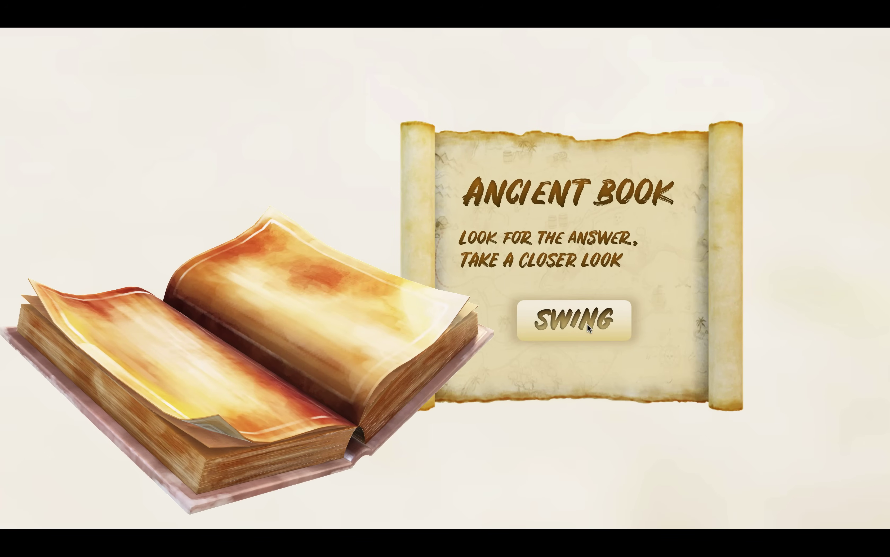
{"action": "left_click", "coordinate": [587, 326]}
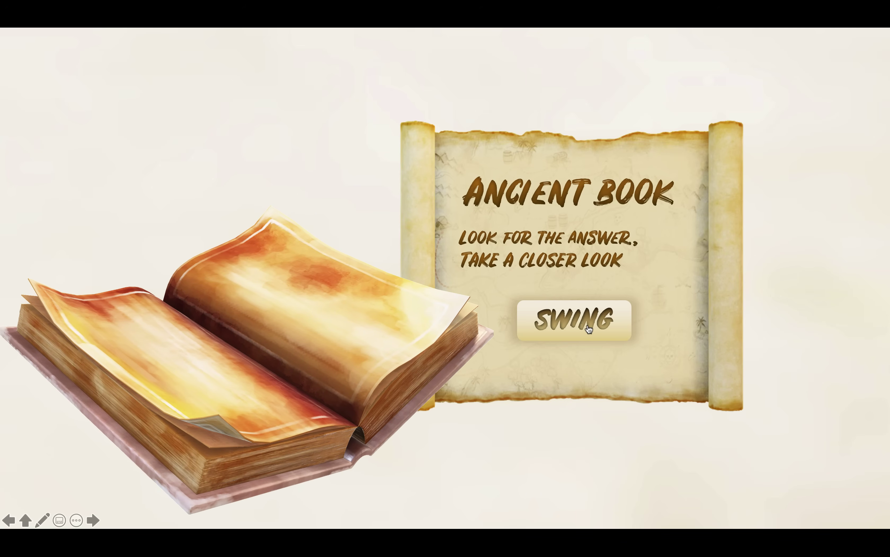
{"action": "left_click", "coordinate": [564, 456]}
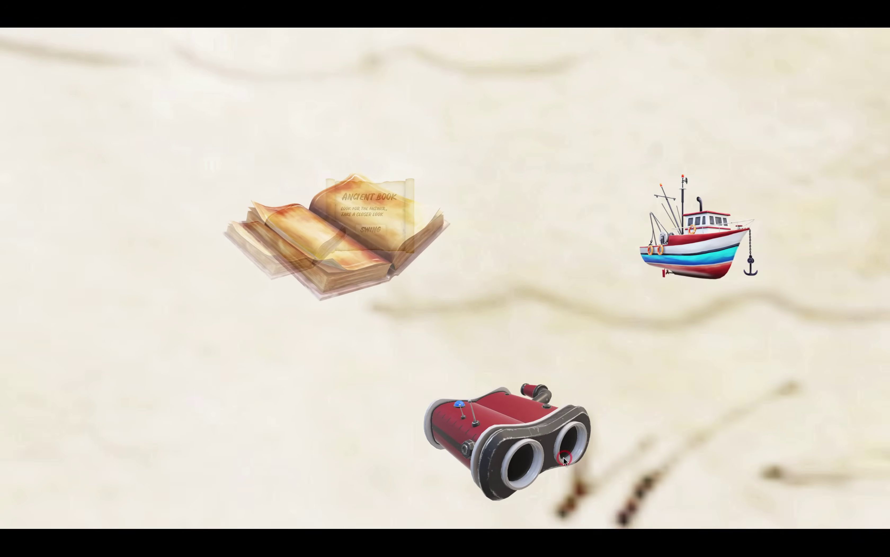
Return from the Binoculars slide through the section overview to the treasure map and end the slide show
{"action": "left_click", "coordinate": [265, 405]}
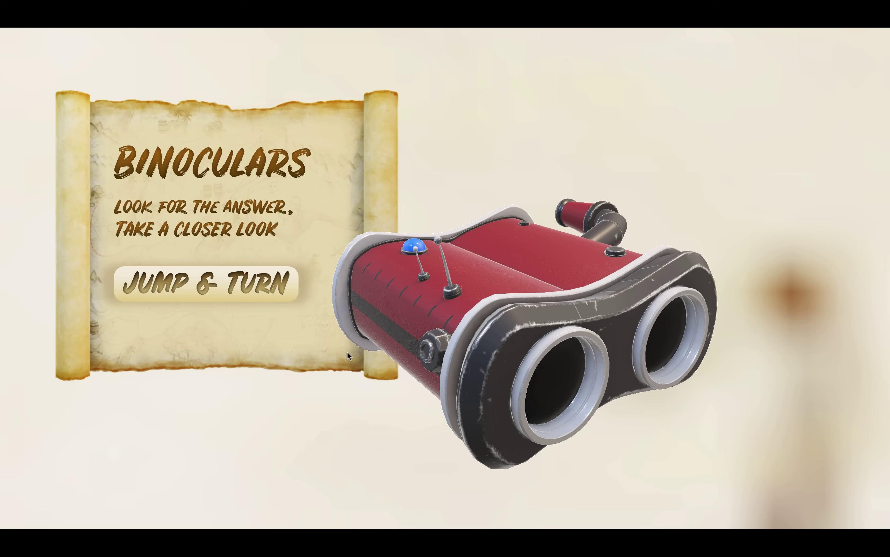
{"action": "left_click", "coordinate": [226, 450]}
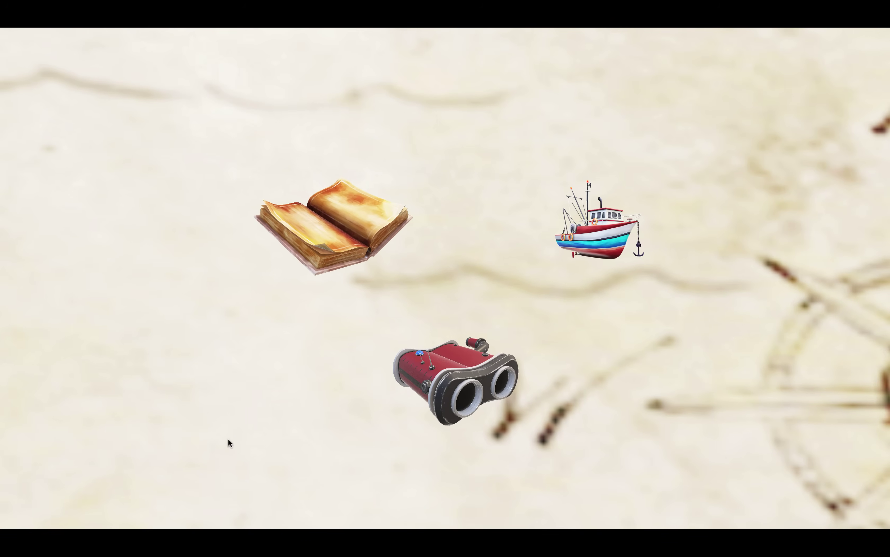
{"action": "left_click", "coordinate": [228, 439]}
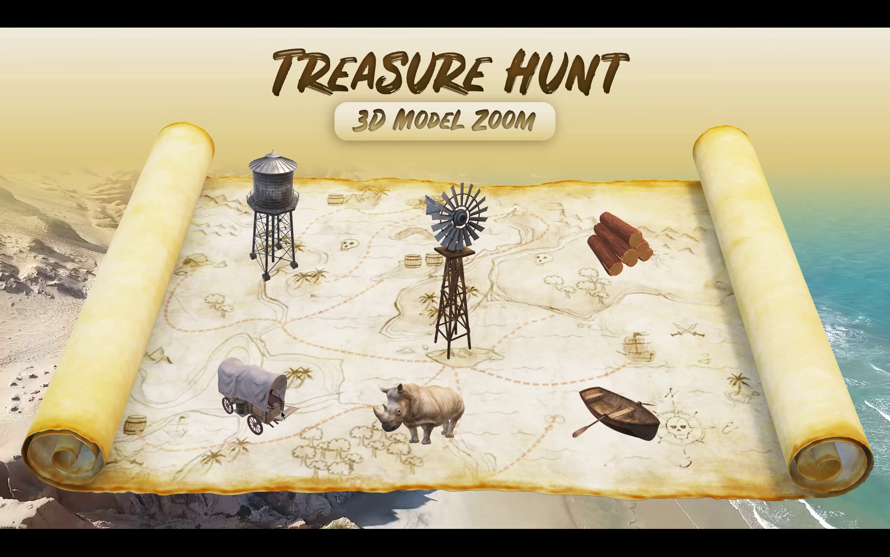
{"action": "key", "text": "Escape"}
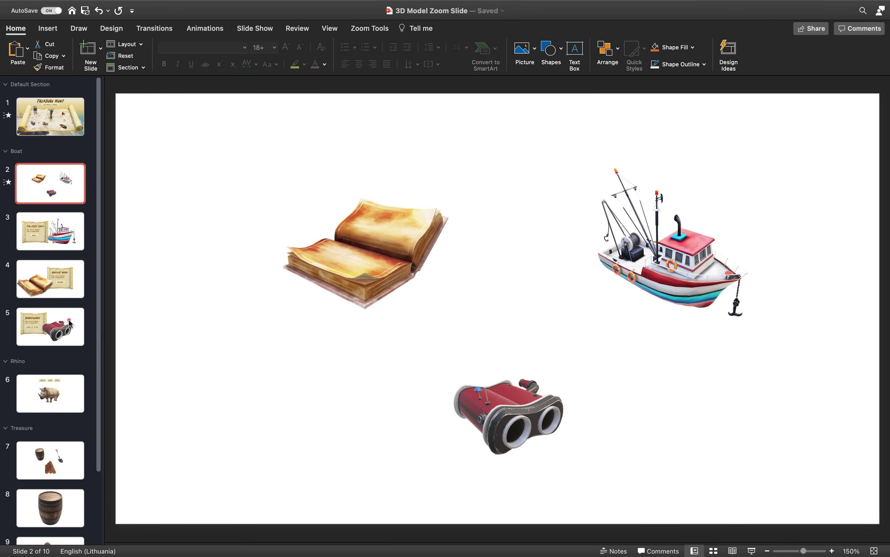
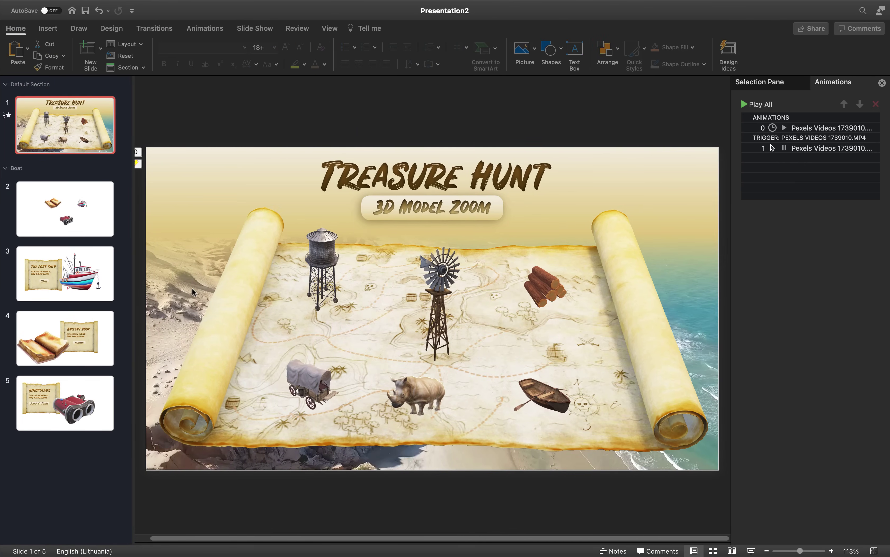
Move the Binoculars slide ahead of the Ancient Book slide and add a Rhino section containing a new blank slide at the end
{"action": "left_click_drag", "start_coordinate": [54, 413], "coordinate": [92, 353]}
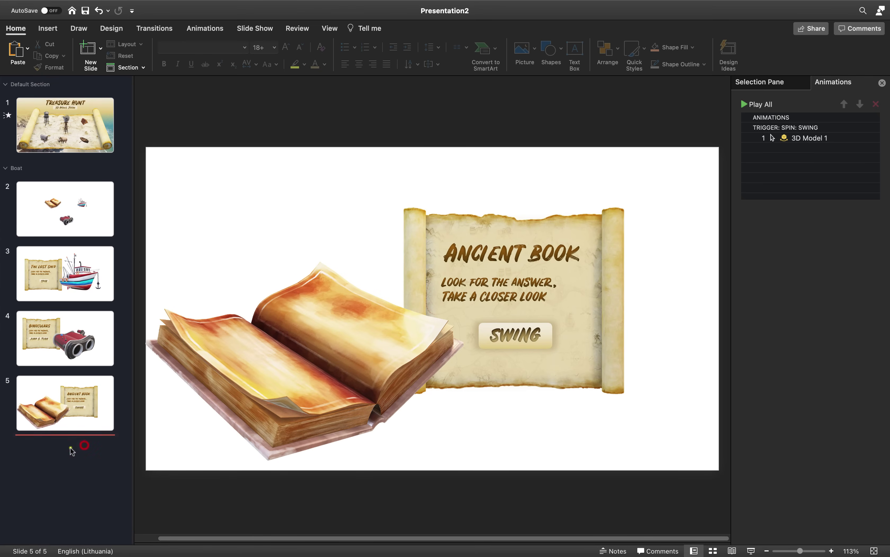
{"action": "right_click", "coordinate": [72, 450]}
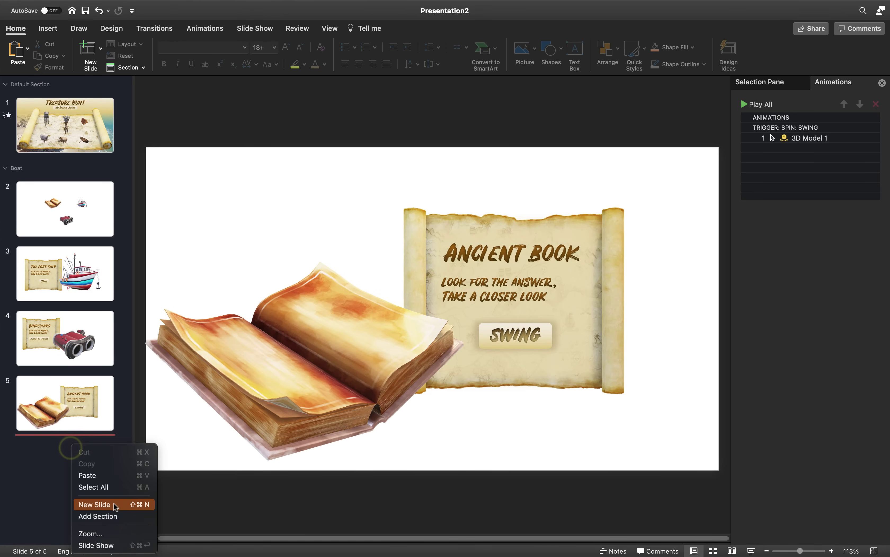
{"action": "left_click", "coordinate": [115, 516]}
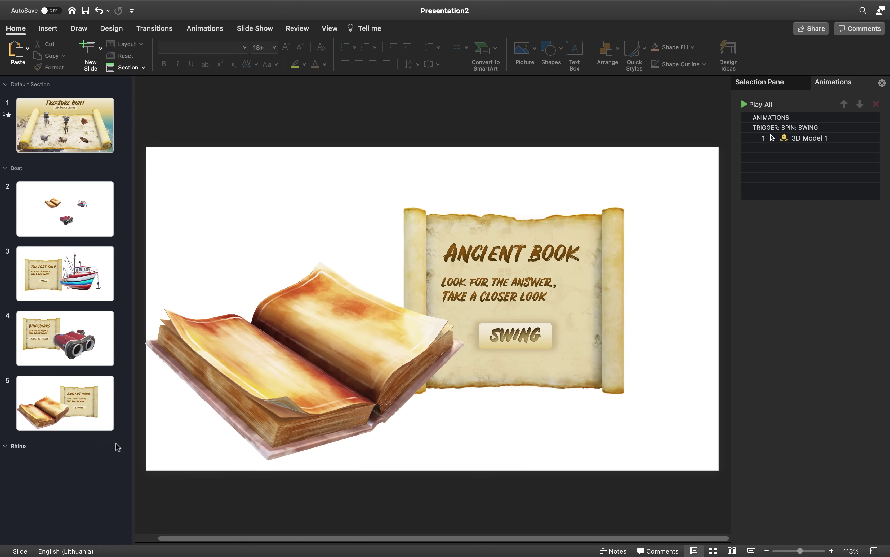
{"action": "double_click", "coordinate": [69, 476]}
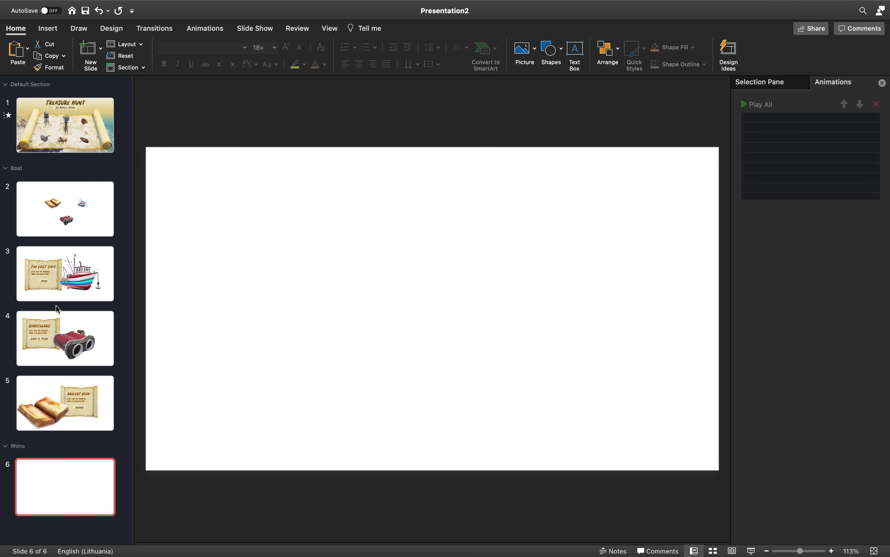
Move the rhino 3D model from the treasure map slide to the blank Rhino slide and enlarge it to fill most of the slide
{"action": "left_click", "coordinate": [71, 134]}
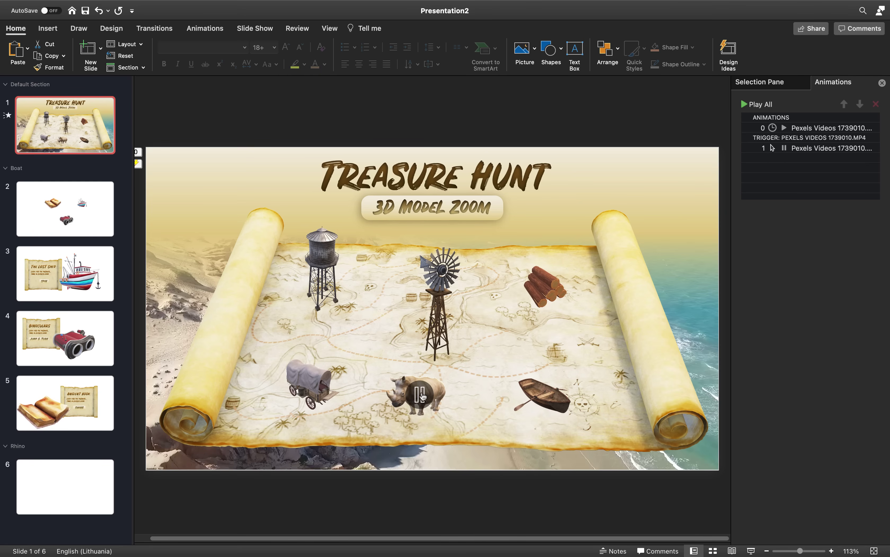
{"action": "left_click", "coordinate": [441, 386]}
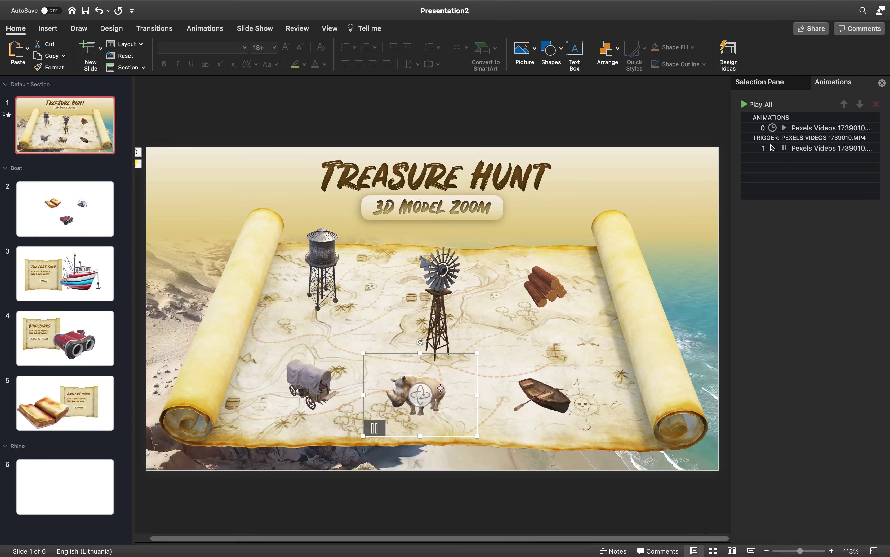
{"action": "key", "text": "Delete"}
{"action": "left_click", "coordinate": [94, 481]}
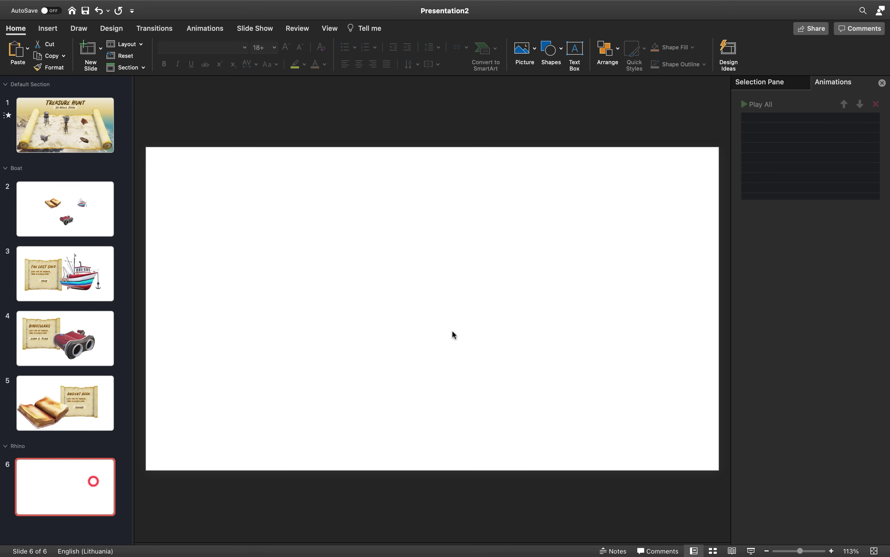
{"action": "key", "text": "super+v"}
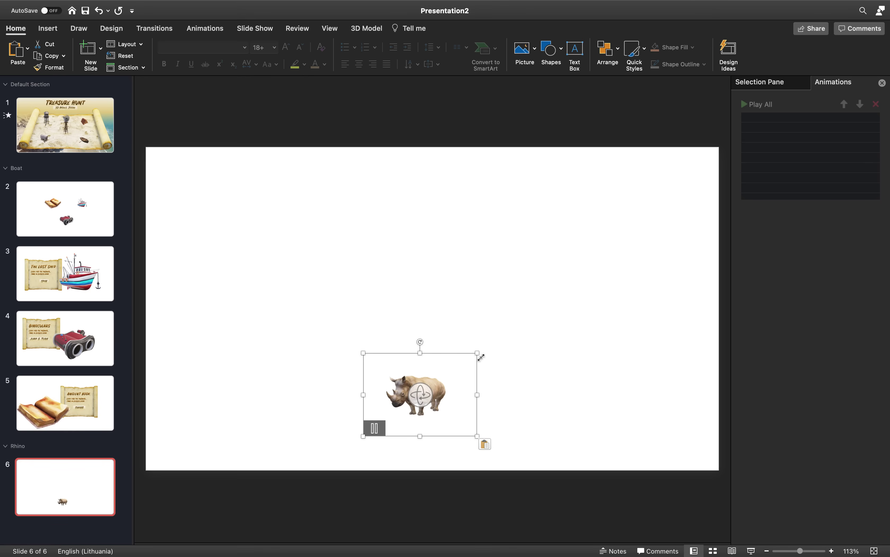
{"action": "left_click_drag", "start_coordinate": [477, 352], "coordinate": [482, 304]}
{"action": "left_click_drag", "start_coordinate": [624, 209], "coordinate": [674, 172]}
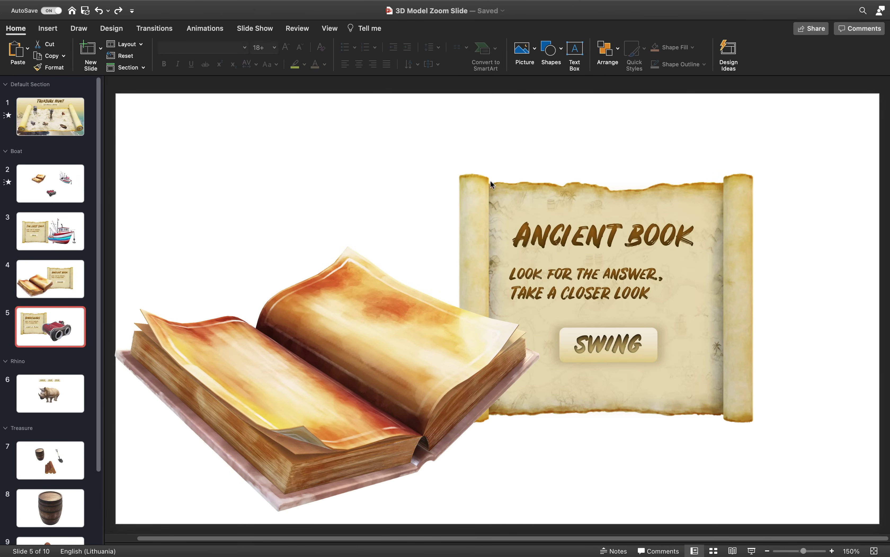
Copy the Walk, Run and Spin buttons from the 3D Model Zoom Slide presentation and place them above the rhino in Presentation2
{"action": "scroll", "coordinate": [46, 309], "scroll_direction": "down", "scroll_amount": 1}
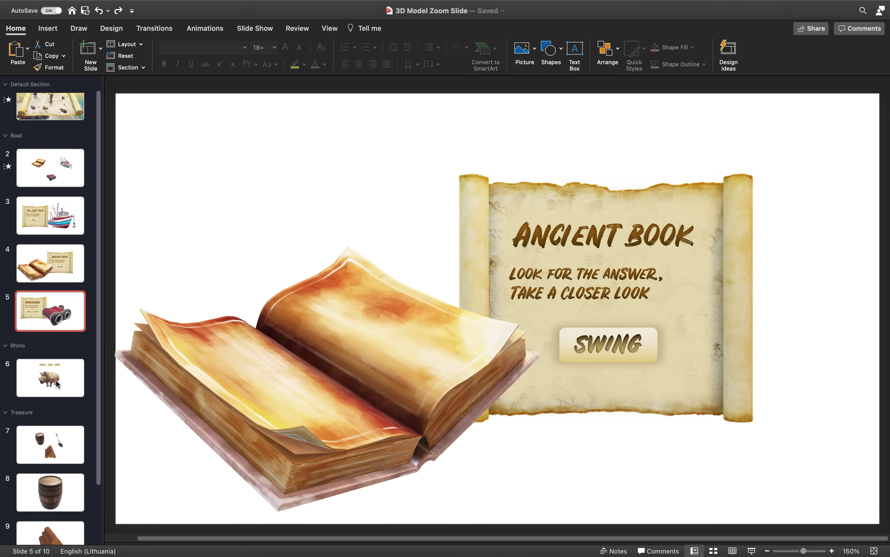
{"action": "left_click", "coordinate": [56, 371]}
{"action": "left_click_drag", "start_coordinate": [323, 96], "coordinate": [680, 206]}
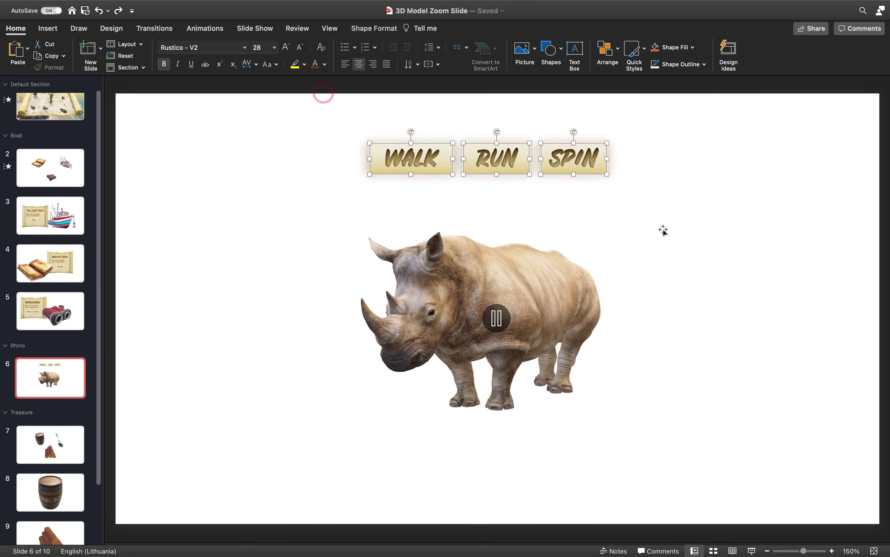
{"action": "key", "text": "ctrl+Right"}
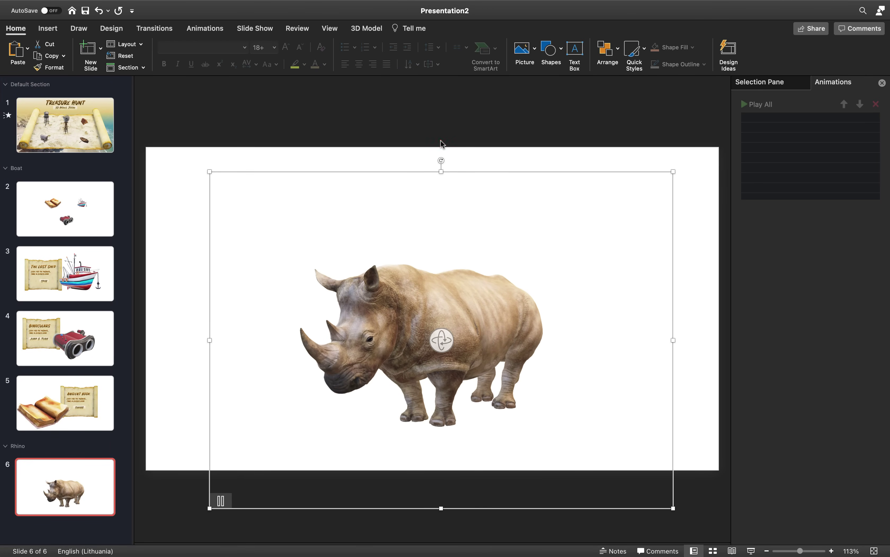
{"action": "left_click", "coordinate": [443, 140]}
{"action": "key", "text": "super+v"}
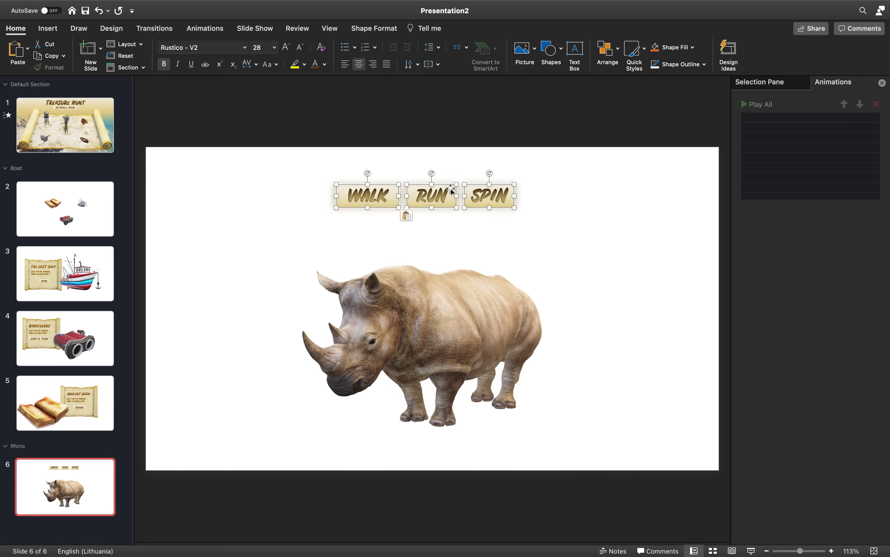
{"action": "left_click_drag", "start_coordinate": [449, 182], "coordinate": [451, 189]}
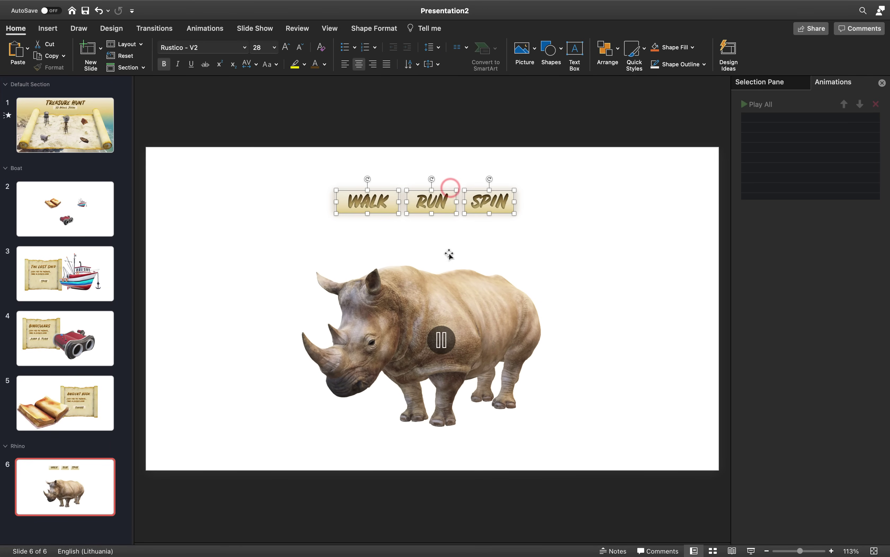
Apply the Scene 2 animation to the rhino model and trigger it on click of the walk button
{"action": "left_click", "coordinate": [449, 291]}
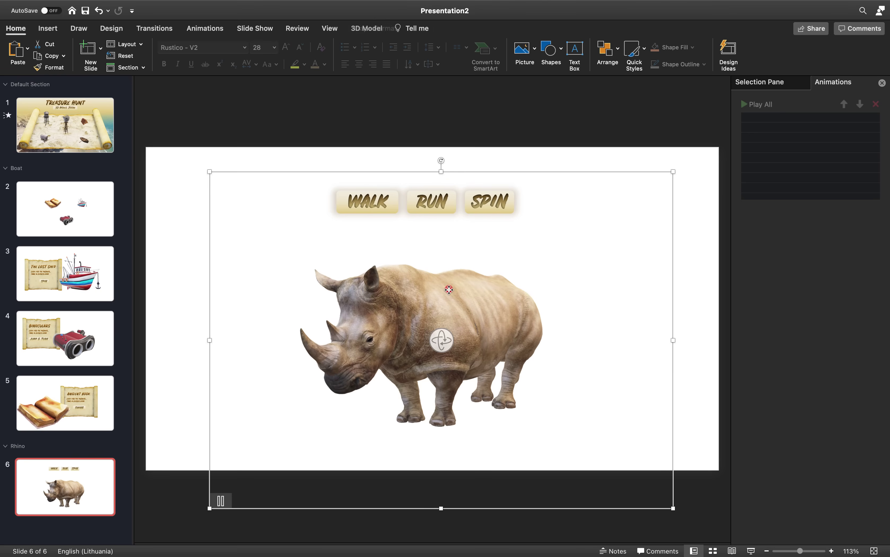
{"action": "left_click", "coordinate": [213, 29]}
{"action": "left_click", "coordinate": [307, 59]}
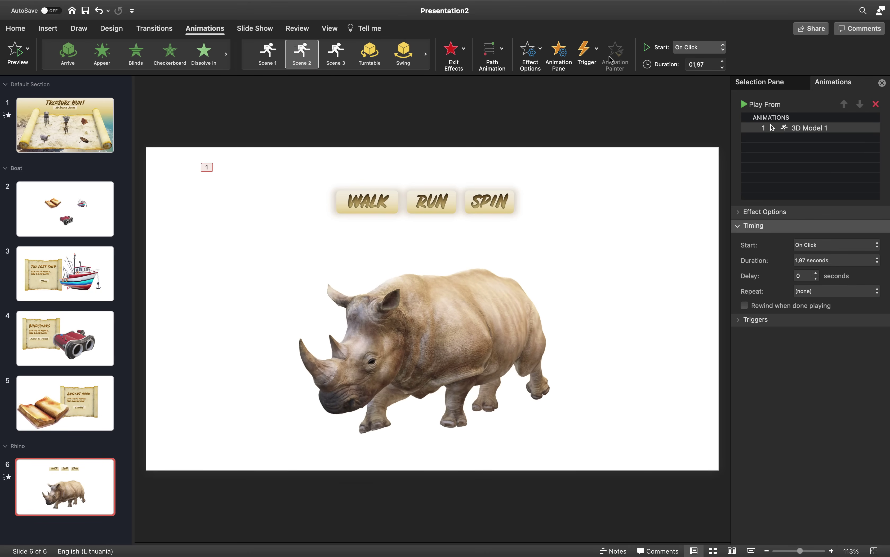
{"action": "left_click", "coordinate": [593, 52]}
{"action": "mouse_move", "coordinate": [614, 70]}
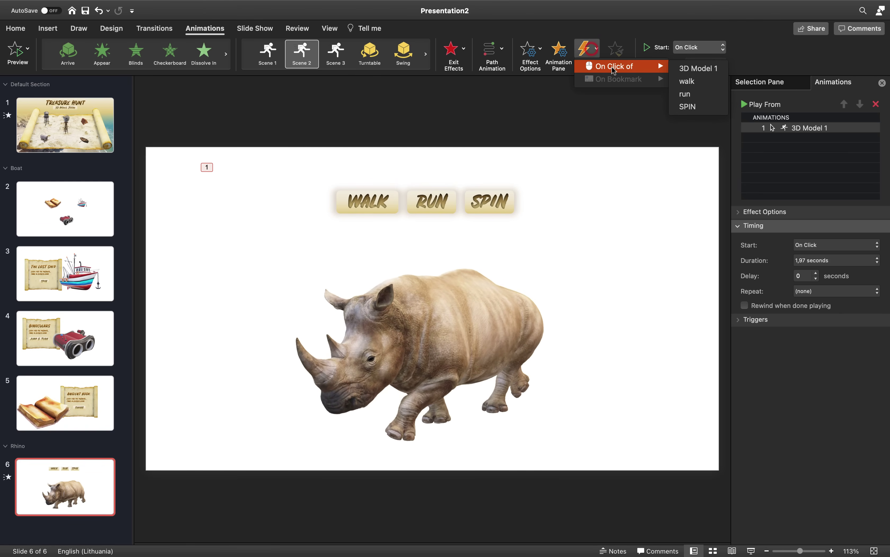
{"action": "left_click", "coordinate": [693, 82]}
Add the Scene 3 animation to the rhino model and trigger it on click of the run button
{"action": "left_click", "coordinate": [445, 297]}
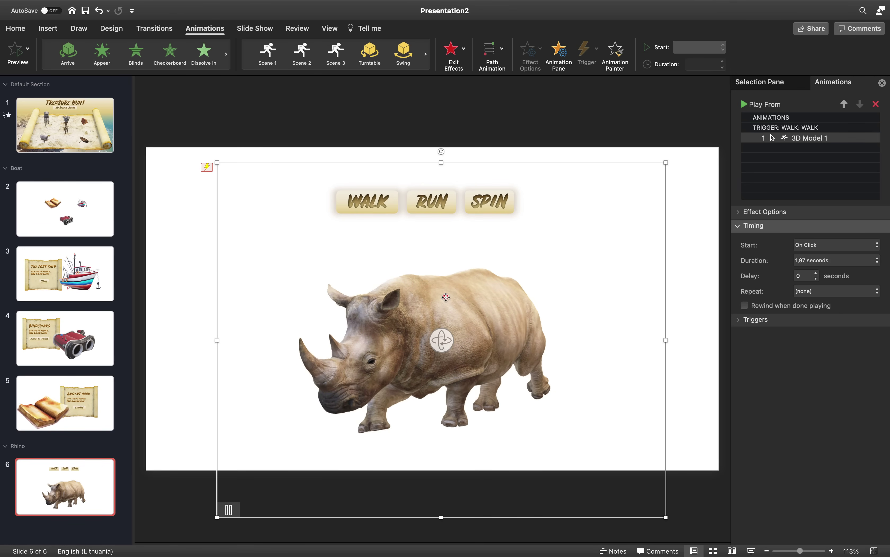
{"action": "left_click", "coordinate": [334, 56]}
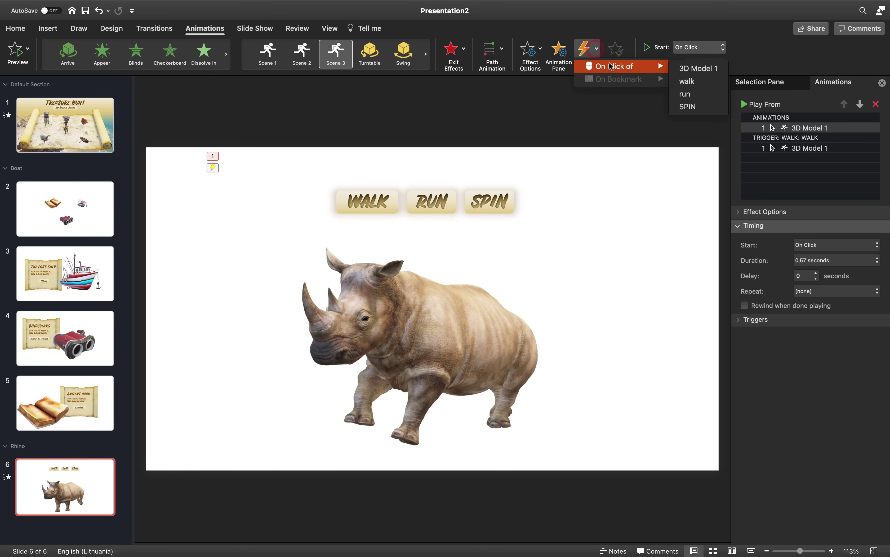
{"action": "left_click", "coordinate": [694, 94]}
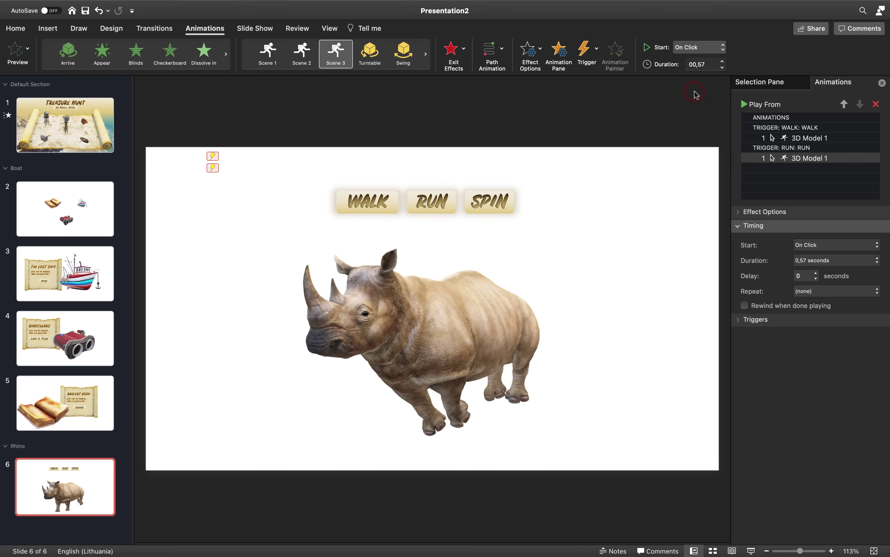
Add a Turntable animation to the rhino, triggered on click of the SPIN button, with a duration of 7 seconds
{"action": "left_click", "coordinate": [496, 301]}
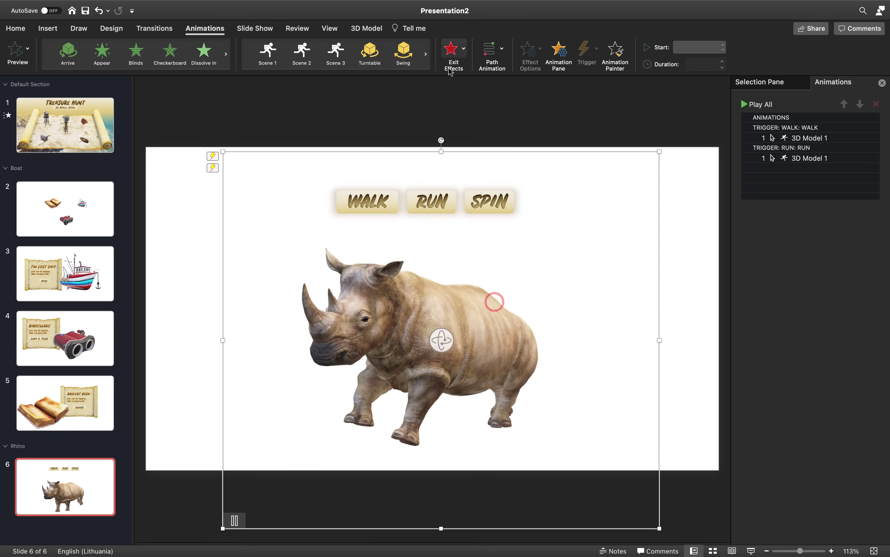
{"action": "left_click", "coordinate": [374, 55]}
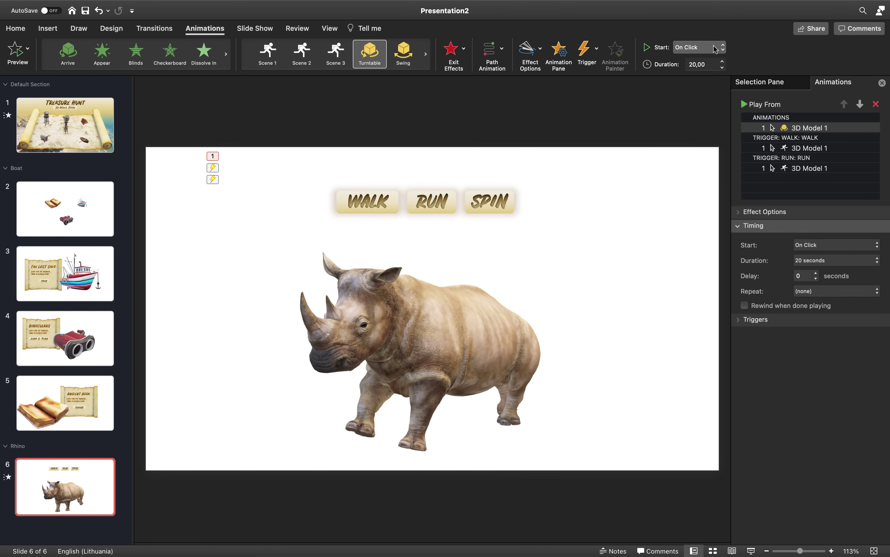
{"action": "left_click", "coordinate": [592, 52]}
{"action": "mouse_move", "coordinate": [613, 66]}
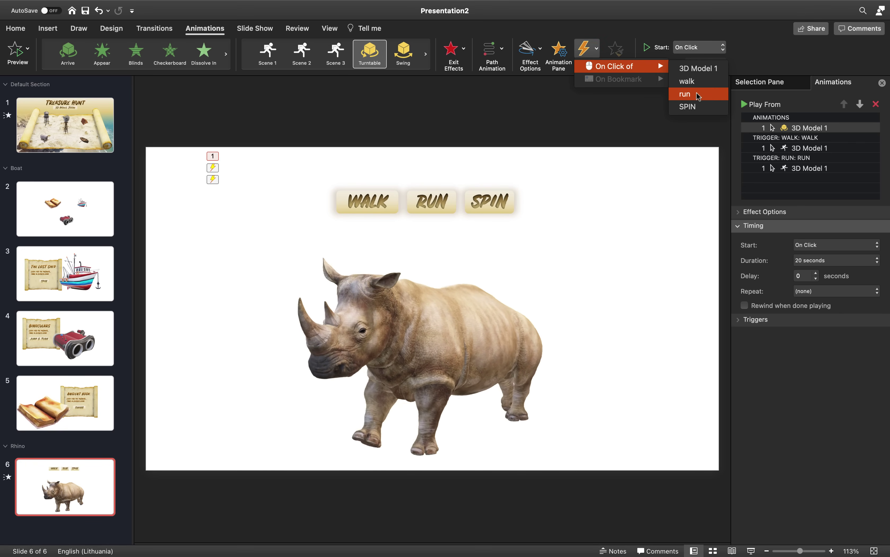
{"action": "left_click", "coordinate": [697, 107]}
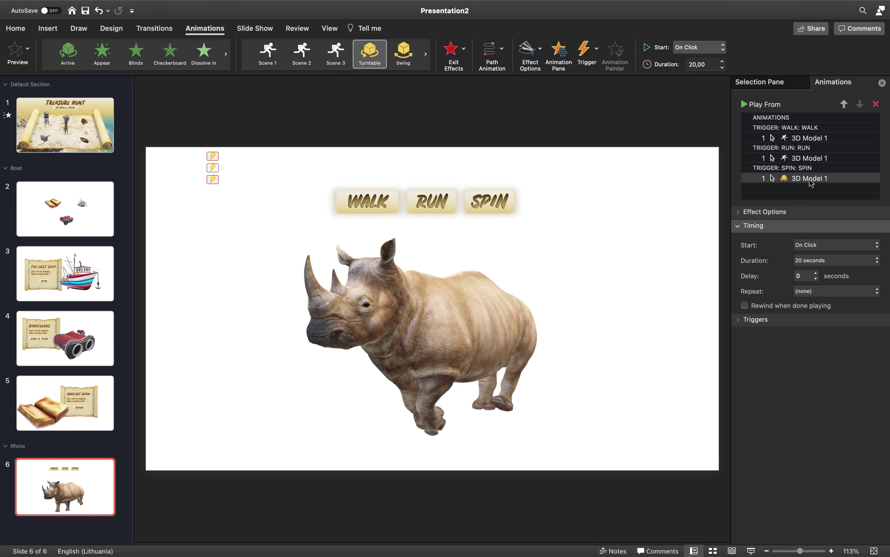
{"action": "left_click", "coordinate": [854, 261]}
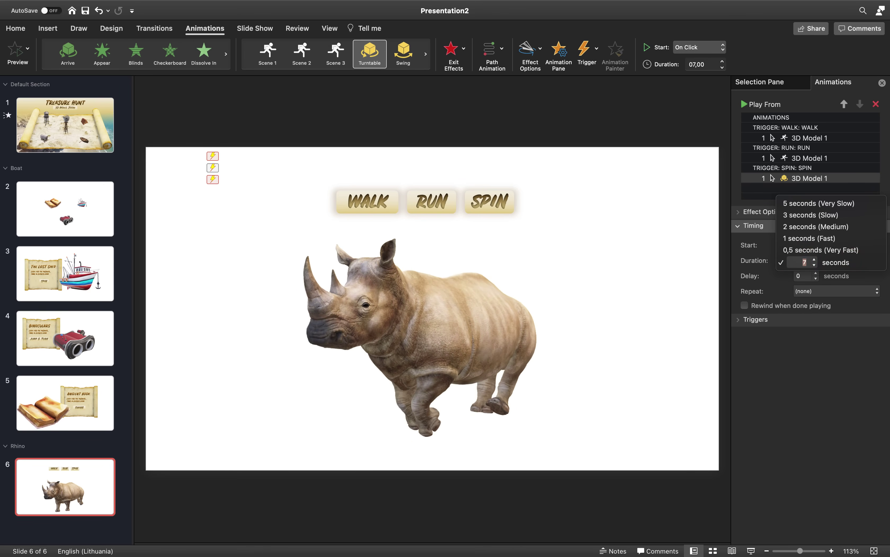
{"action": "left_click", "coordinate": [803, 159]}
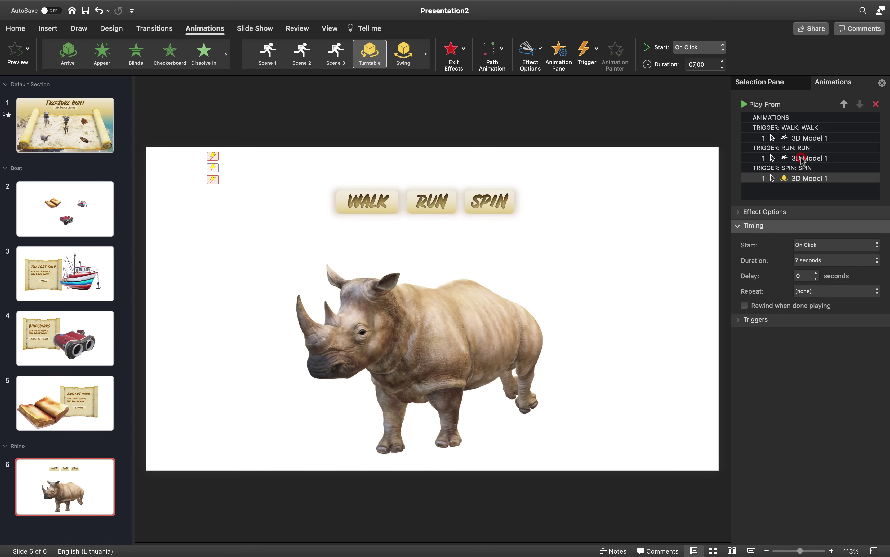
Set the rhino's run-triggered animation to repeat 3 times and its walk-triggered animation to repeat 2 times
{"action": "left_click", "coordinate": [802, 158]}
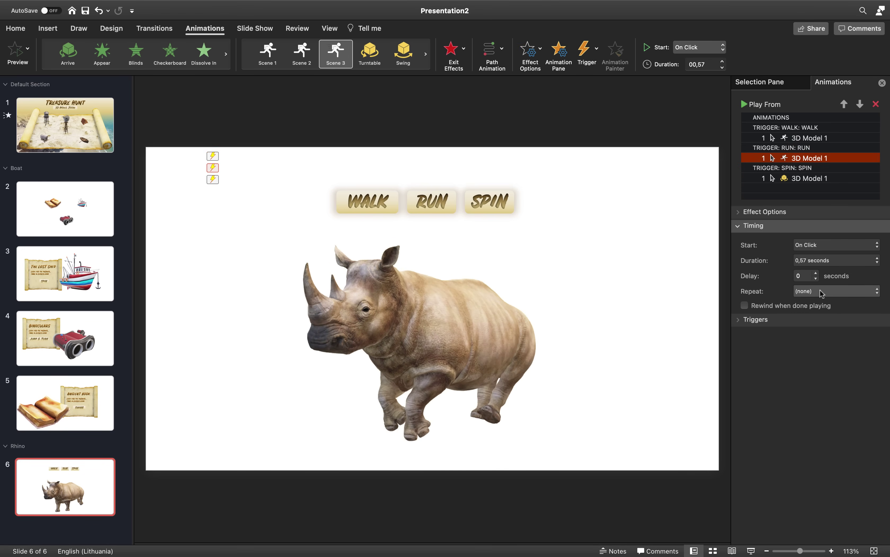
{"action": "left_click", "coordinate": [846, 294]}
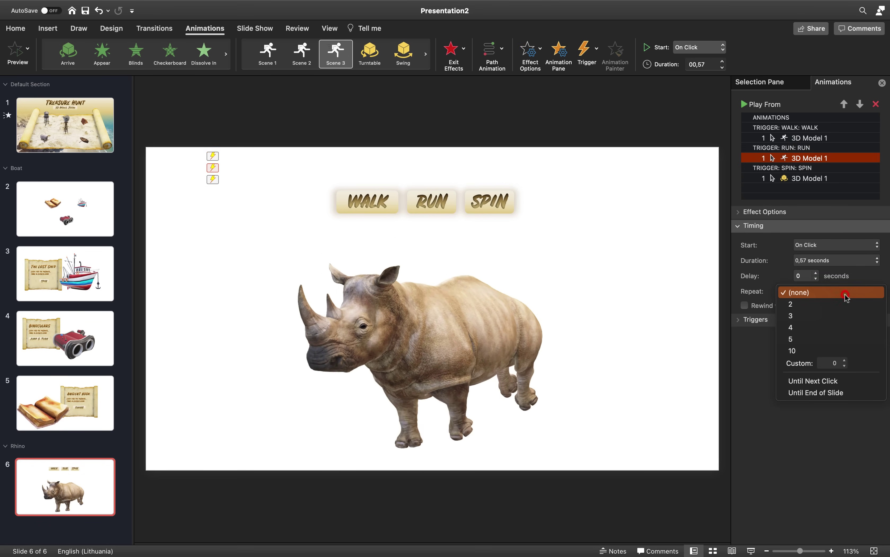
{"action": "left_click", "coordinate": [807, 317]}
{"action": "left_click", "coordinate": [806, 138]}
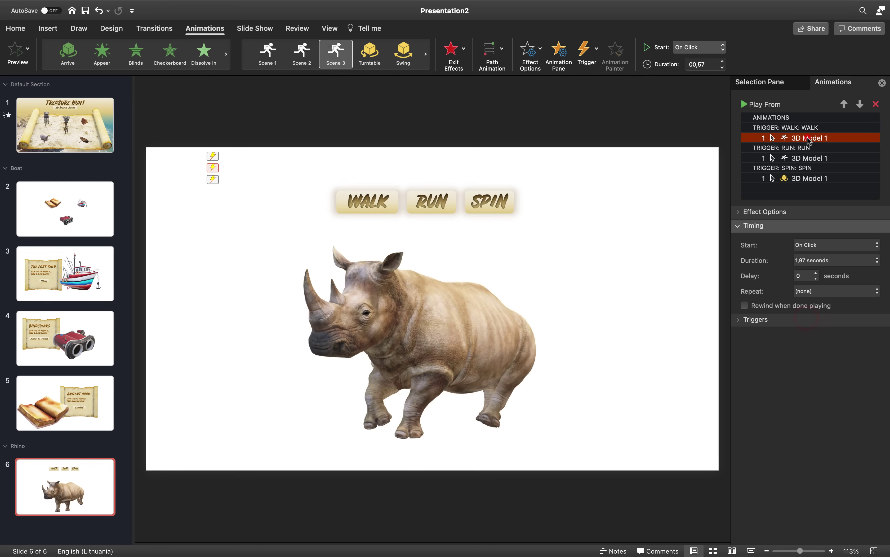
{"action": "left_click", "coordinate": [827, 291]}
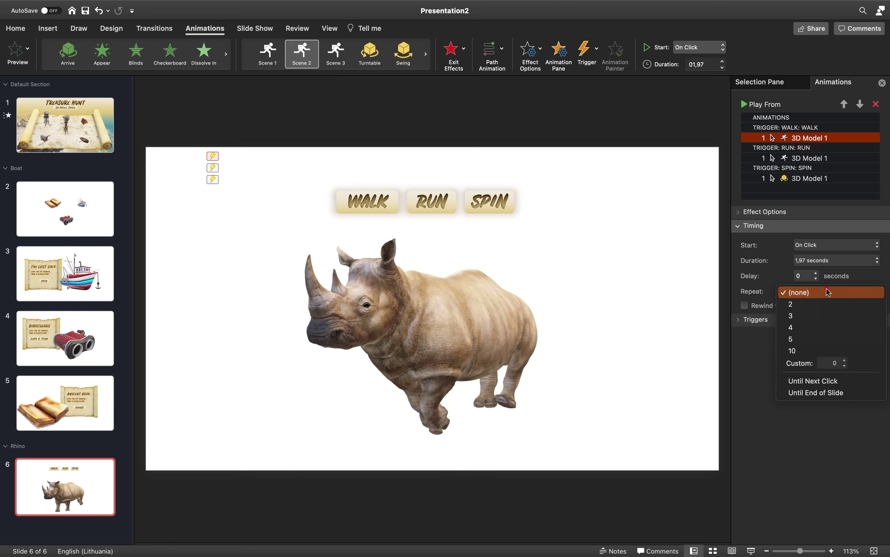
{"action": "left_click", "coordinate": [811, 303]}
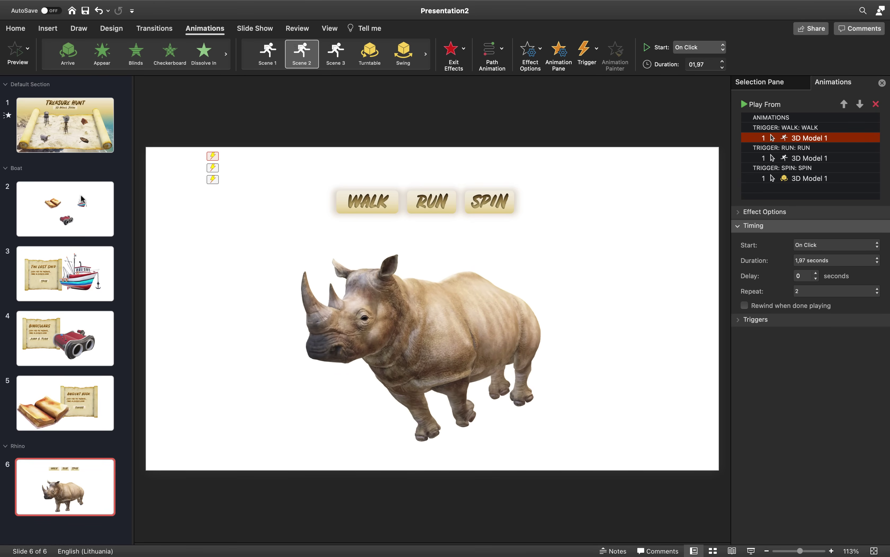
Insert a section zoom to Section 3: Rhino on the treasure map slide
{"action": "left_click", "coordinate": [72, 132]}
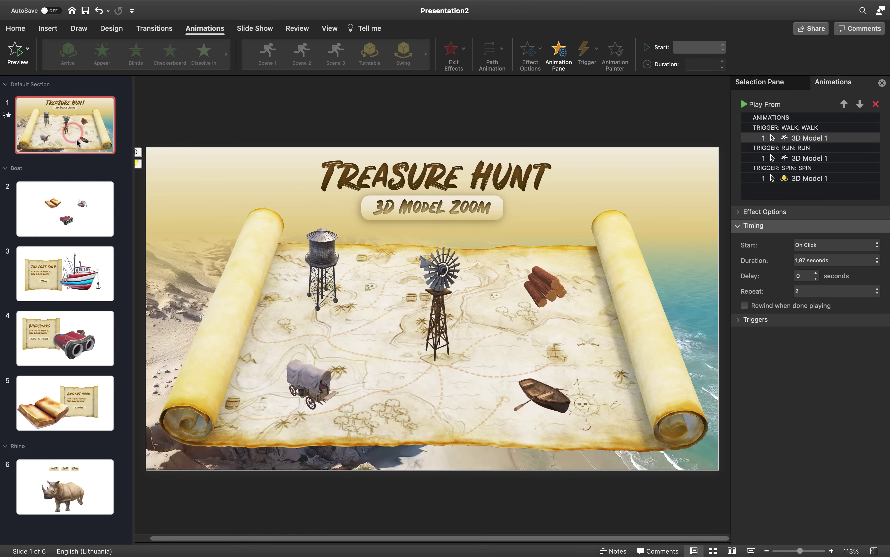
{"action": "left_click", "coordinate": [48, 29]}
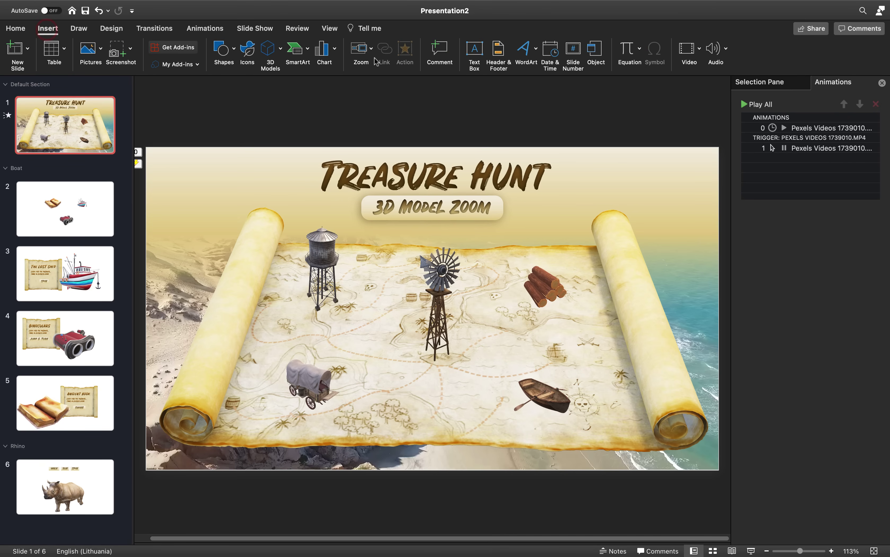
{"action": "left_click", "coordinate": [363, 49]}
{"action": "left_click", "coordinate": [393, 80]}
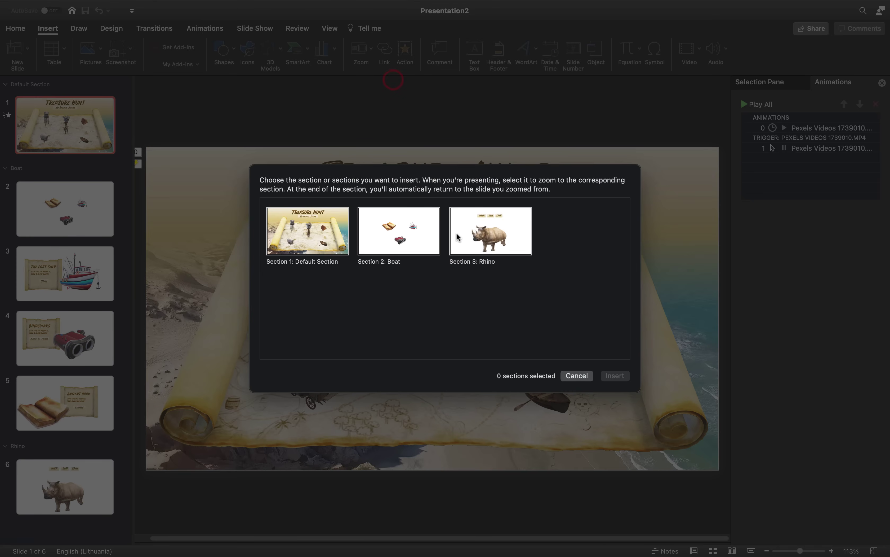
{"action": "left_click", "coordinate": [615, 376]}
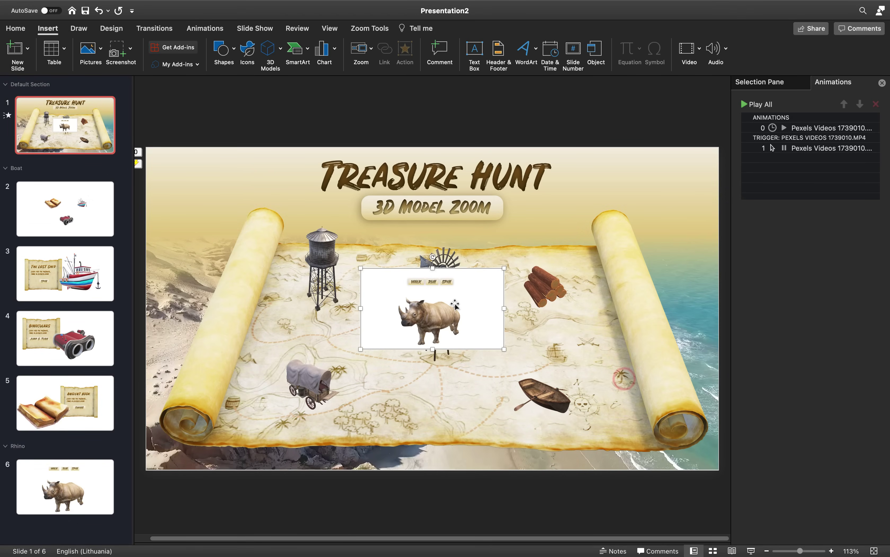
Make the rhino section zoom's background transparent and place it at about 4.22 by 7.52 cm between the wagon and the boat
{"action": "right_click", "coordinate": [456, 302]}
{"action": "left_click", "coordinate": [496, 371]}
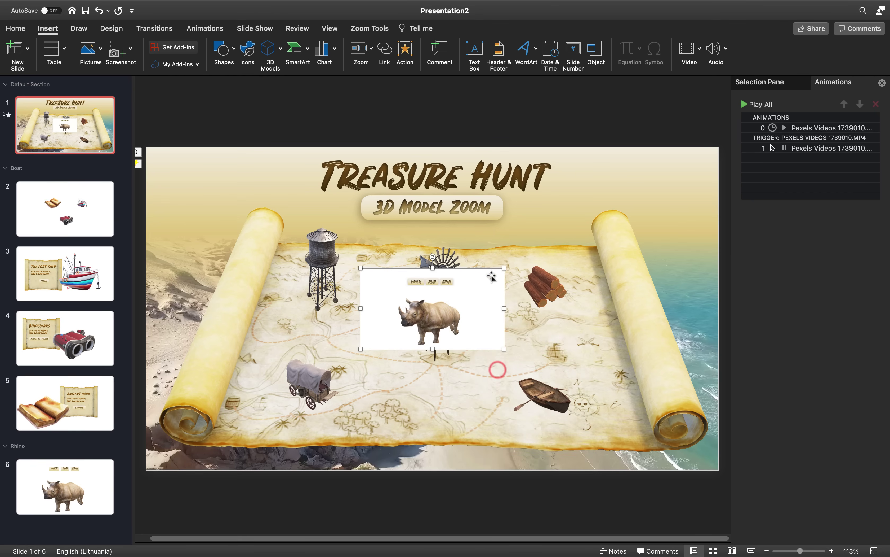
{"action": "left_click_drag", "start_coordinate": [505, 269], "coordinate": [474, 285]}
{"action": "left_click_drag", "start_coordinate": [424, 323], "coordinate": [425, 383]}
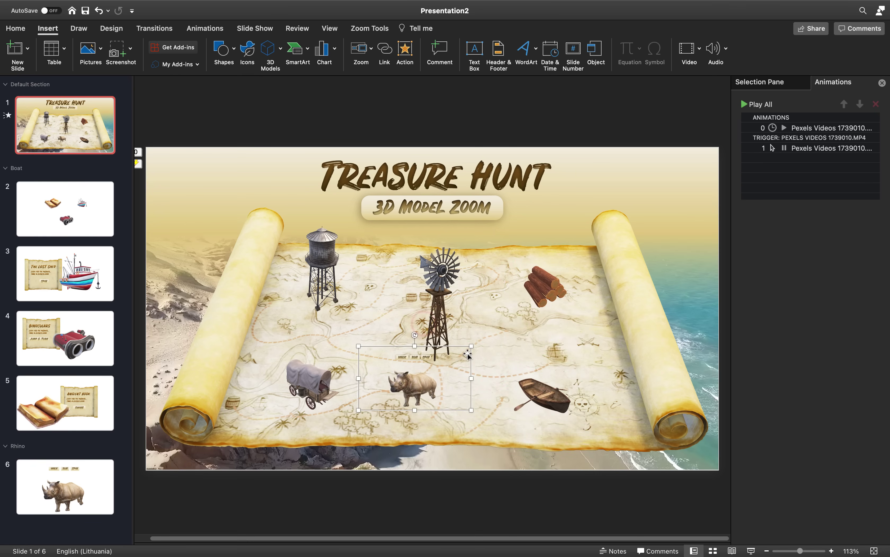
{"action": "left_click_drag", "start_coordinate": [472, 346], "coordinate": [486, 337]}
{"action": "left_click_drag", "start_coordinate": [430, 379], "coordinate": [427, 385]}
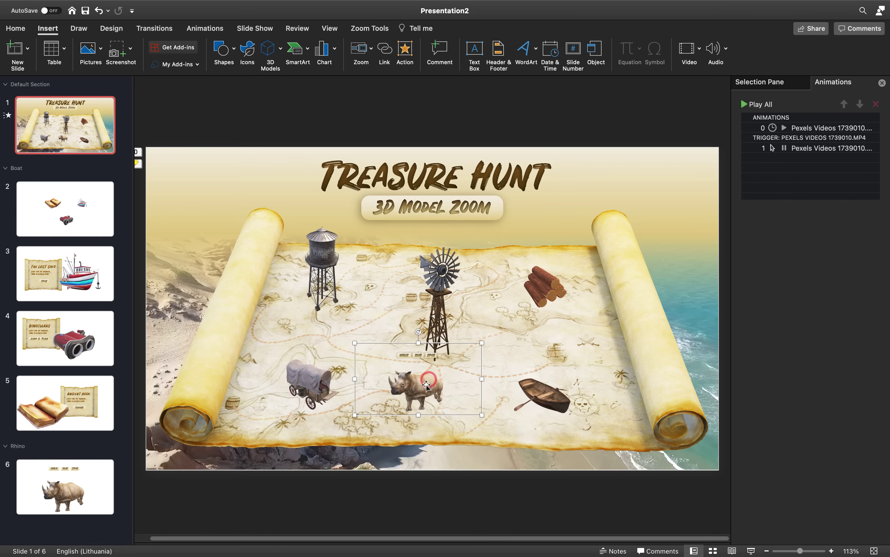
Change the rhino section zoom's image to Rhino.png and move it slightly down on the map
{"action": "left_click", "coordinate": [376, 29]}
{"action": "left_click", "coordinate": [28, 48]}
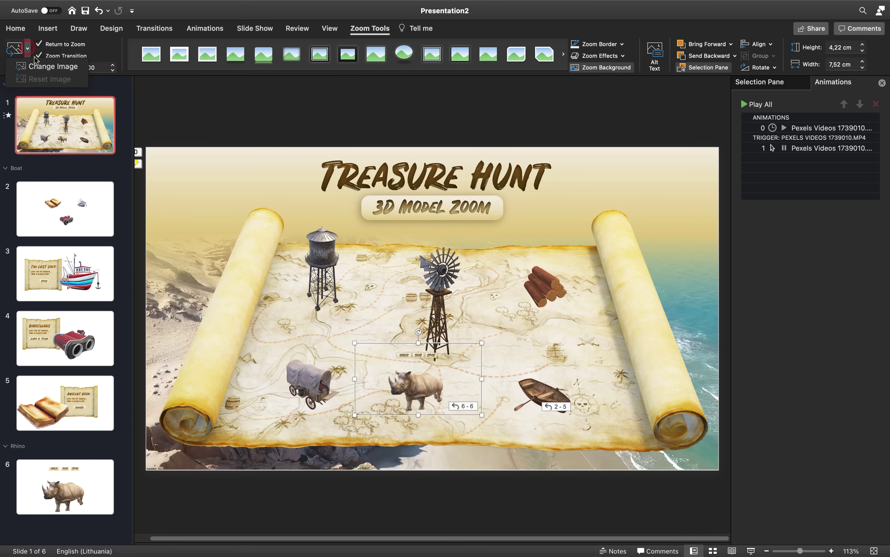
{"action": "left_click", "coordinate": [42, 67]}
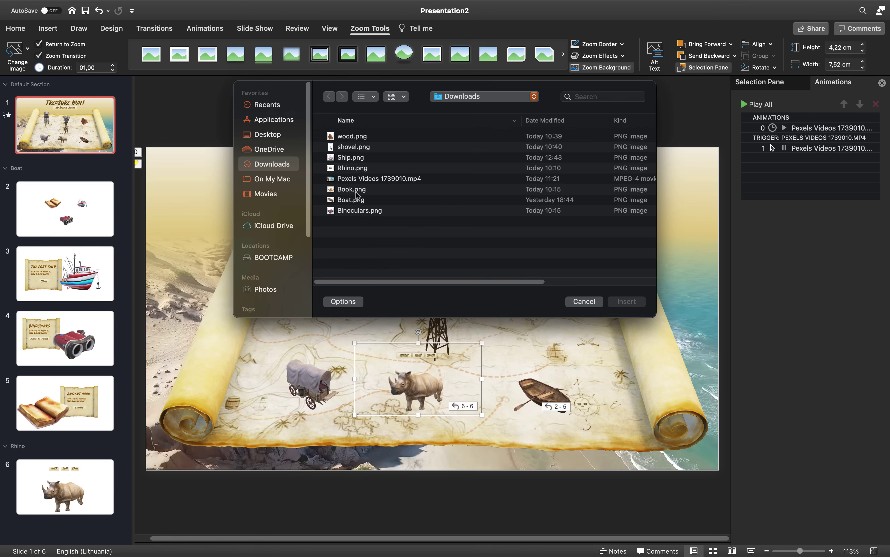
{"action": "left_click", "coordinate": [352, 170]}
{"action": "left_click", "coordinate": [629, 302]}
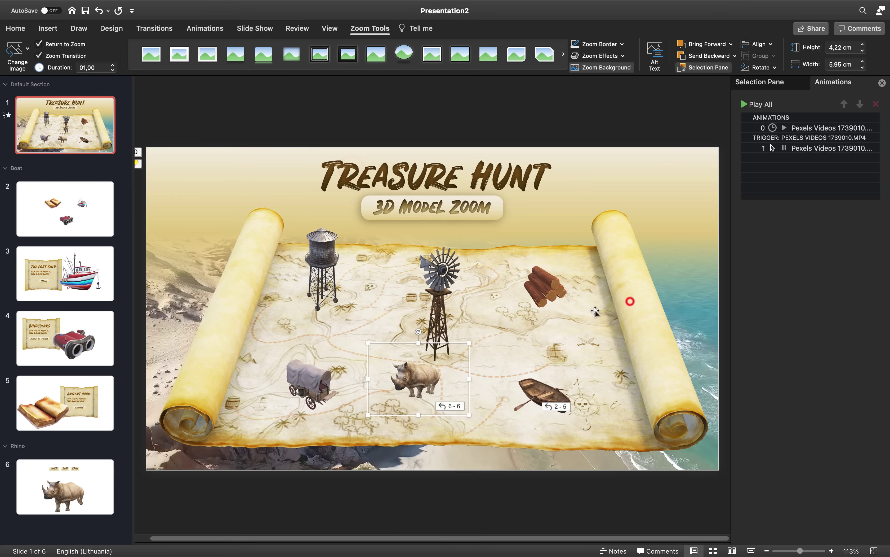
{"action": "left_click_drag", "start_coordinate": [422, 374], "coordinate": [422, 383]}
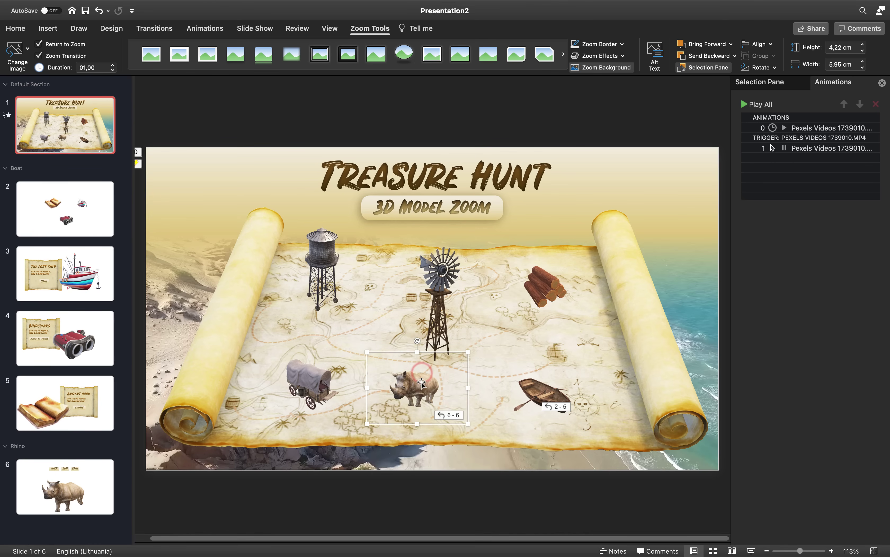
Play the slide show, zoom into the rhino section and test the WALK, RUN and SPIN triggers
{"action": "left_click", "coordinate": [324, 125]}
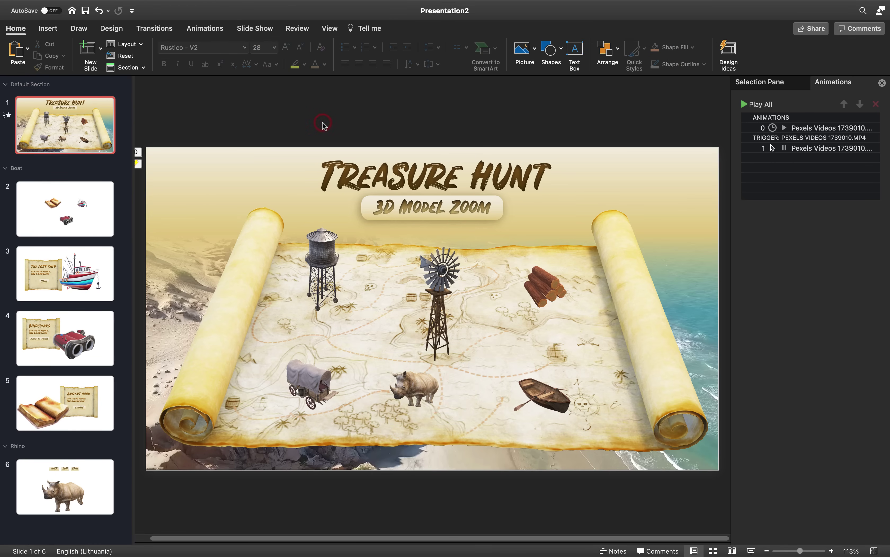
{"action": "key", "text": "super+shift+Return"}
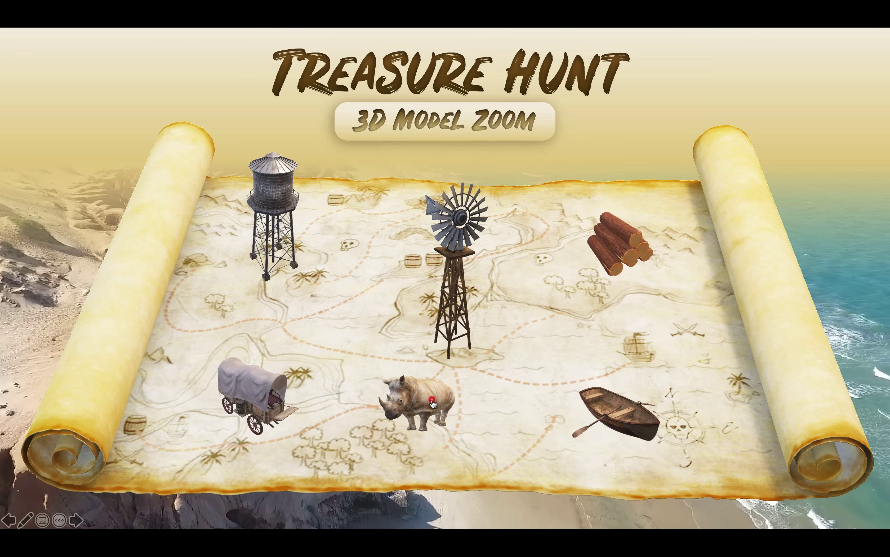
{"action": "left_click", "coordinate": [431, 398]}
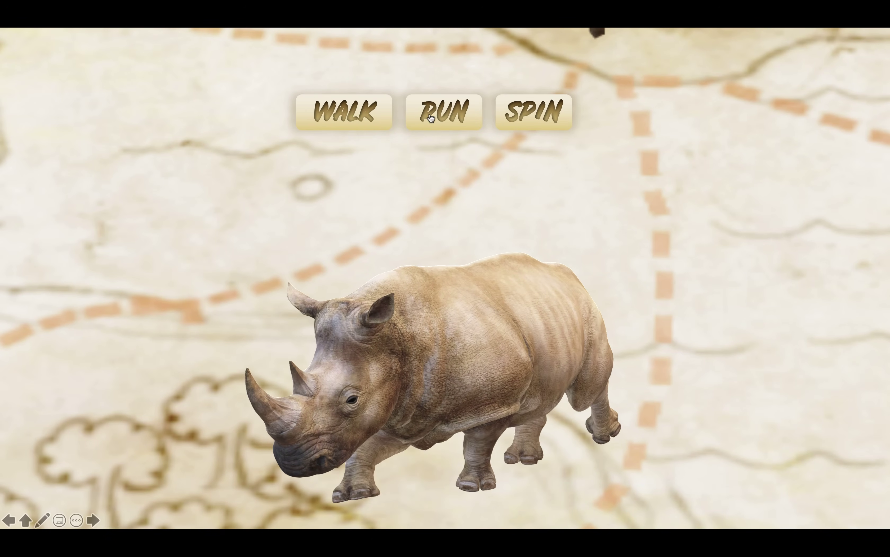
{"action": "left_click", "coordinate": [447, 117]}
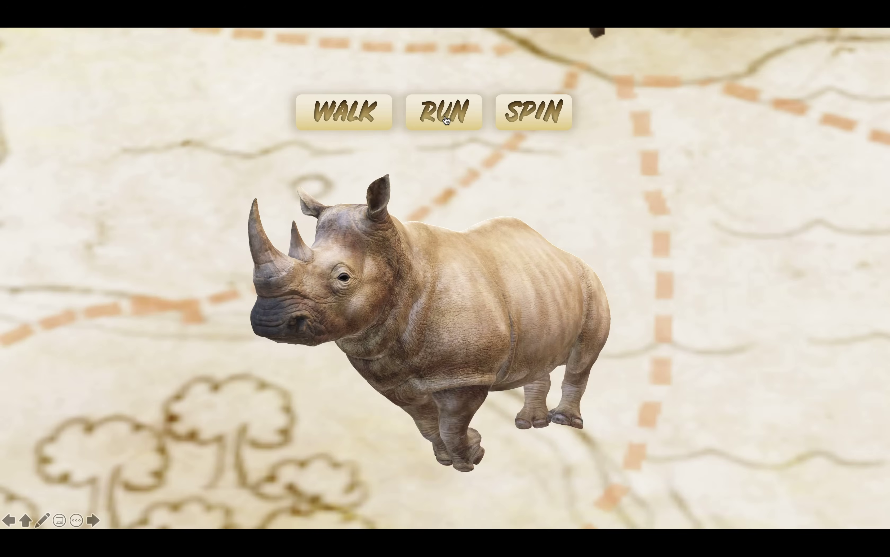
{"action": "left_click", "coordinate": [537, 114]}
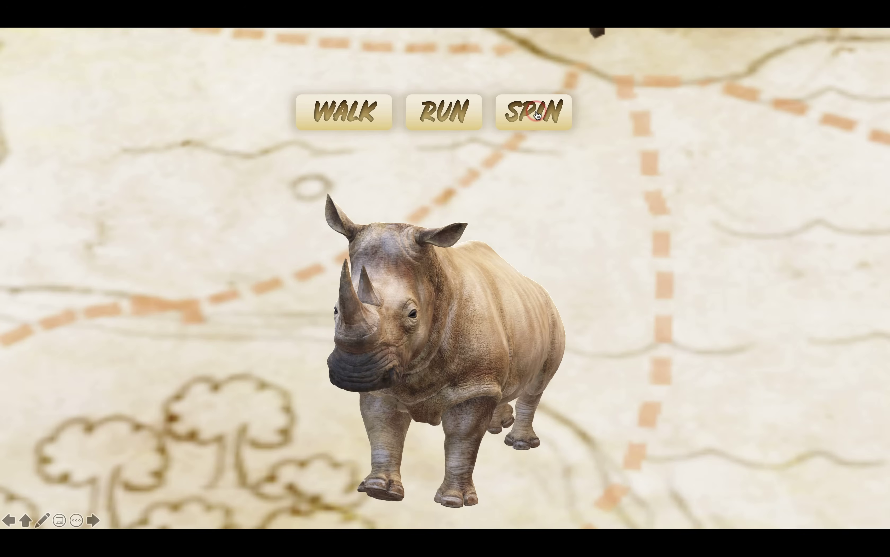
{"action": "left_click", "coordinate": [370, 115]}
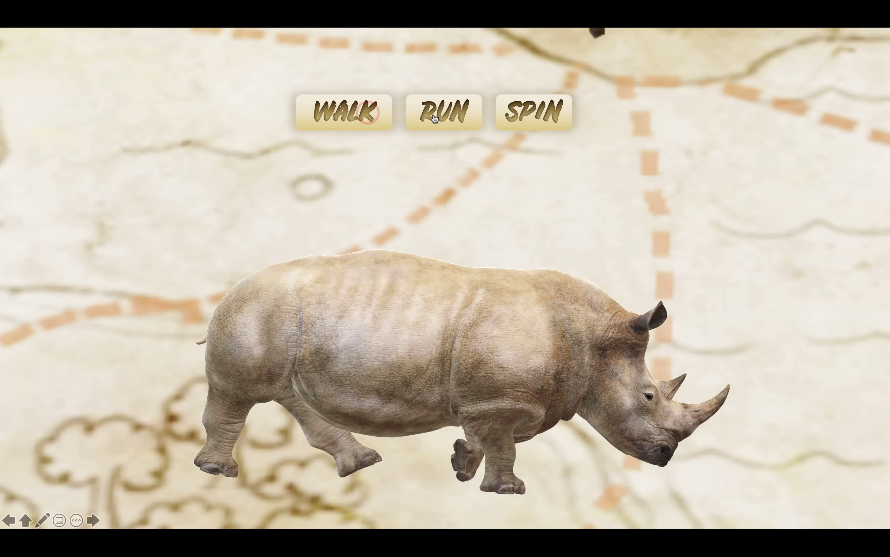
{"action": "left_click", "coordinate": [441, 113]}
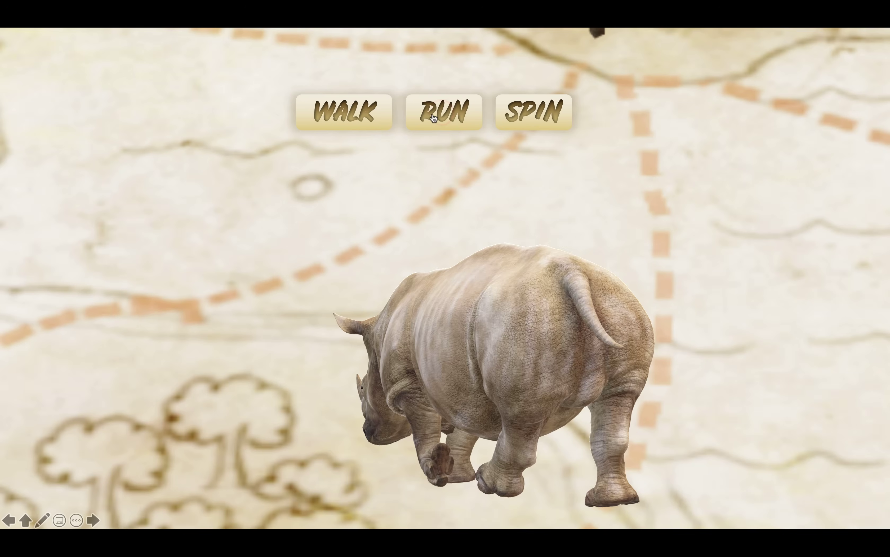
{"action": "left_click", "coordinate": [450, 116]}
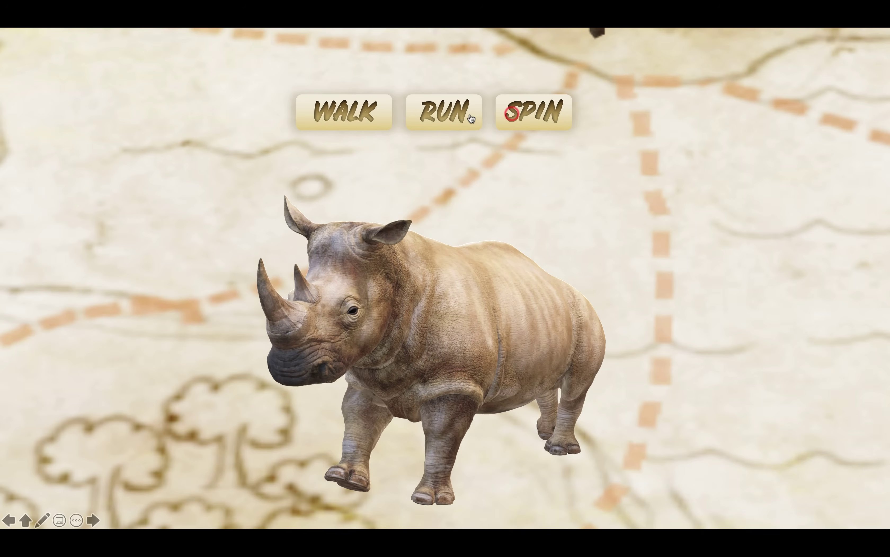
{"action": "left_click", "coordinate": [452, 114]}
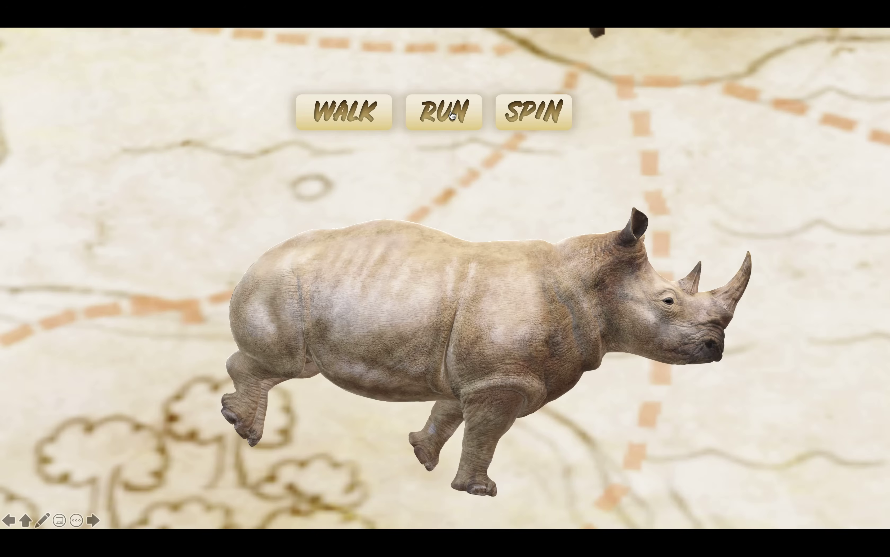
{"action": "left_click", "coordinate": [452, 112]}
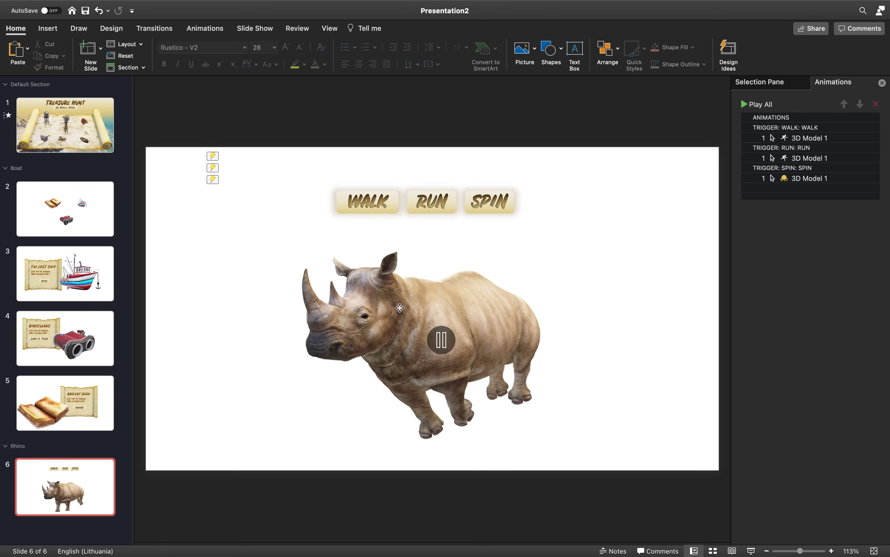
Shrink the rhino 3D model on slide 6 slightly and recentre it below the WALK, RUN and SPIN buttons
{"action": "left_click", "coordinate": [399, 306]}
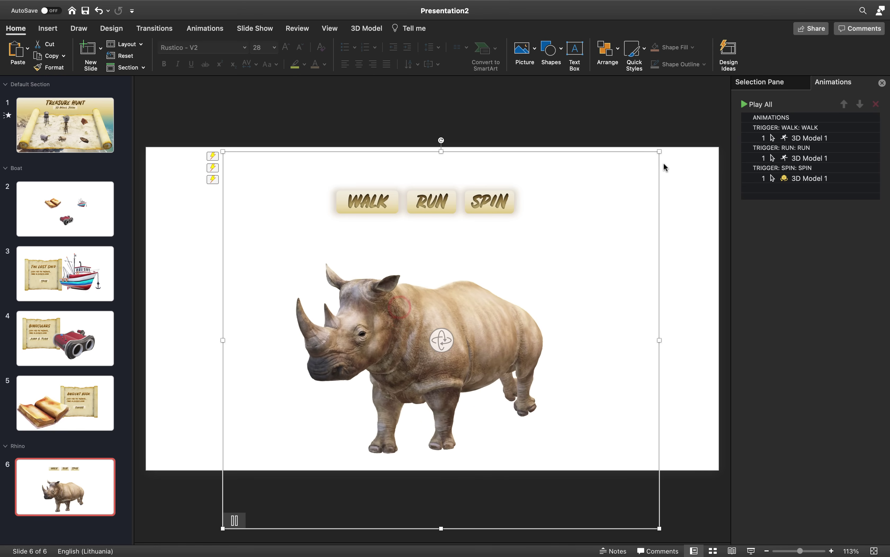
{"action": "left_click_drag", "start_coordinate": [660, 152], "coordinate": [627, 178]}
{"action": "left_click_drag", "start_coordinate": [490, 327], "coordinate": [498, 312]}
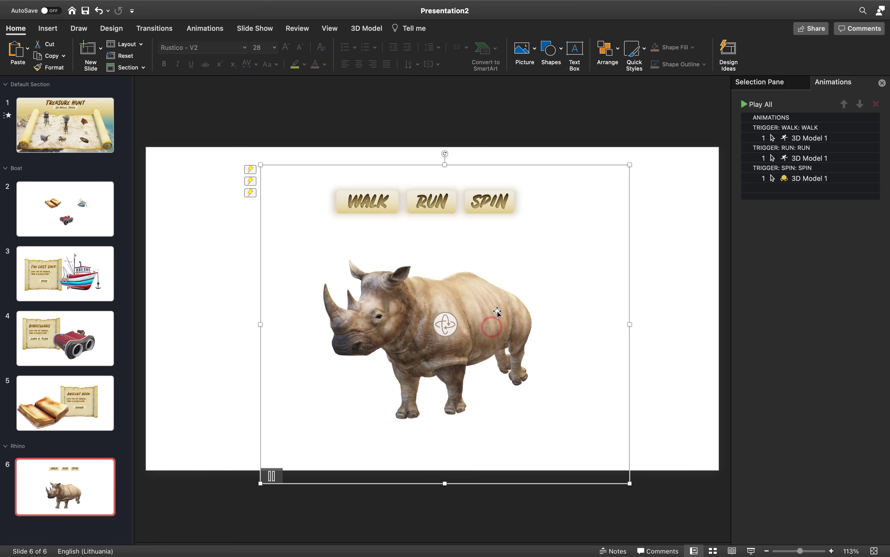
{"action": "left_click", "coordinate": [259, 115]}
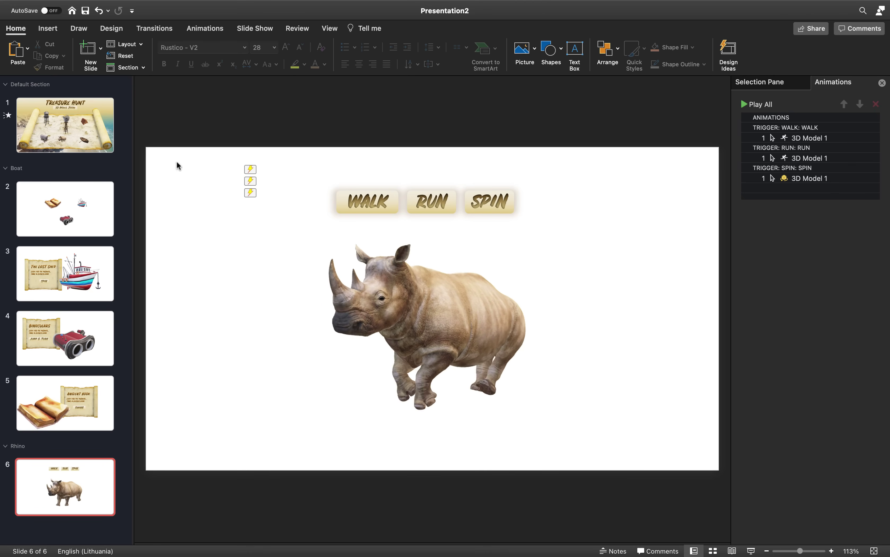
Add a new section named Treasure after slide 6
{"action": "left_click", "coordinate": [58, 527]}
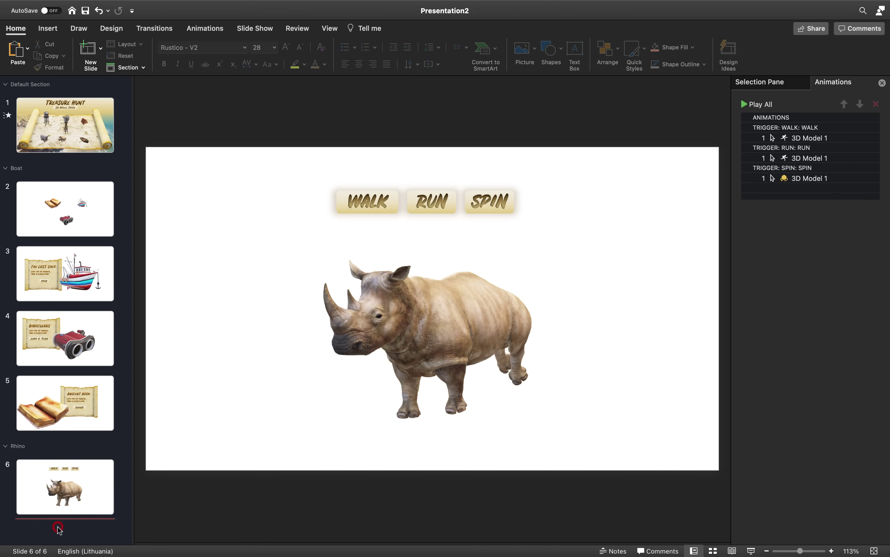
{"action": "right_click", "coordinate": [58, 527]}
{"action": "left_click", "coordinate": [77, 516]}
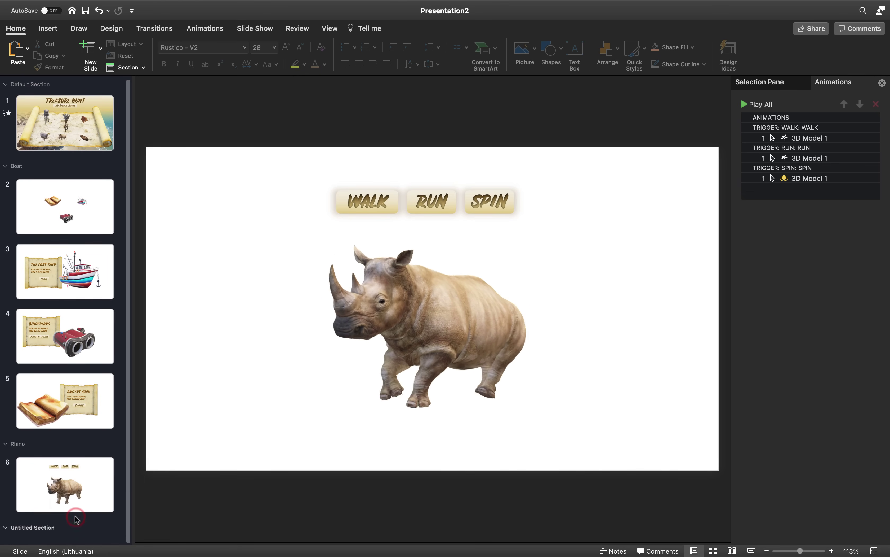
{"action": "type", "text": "Treasure"}
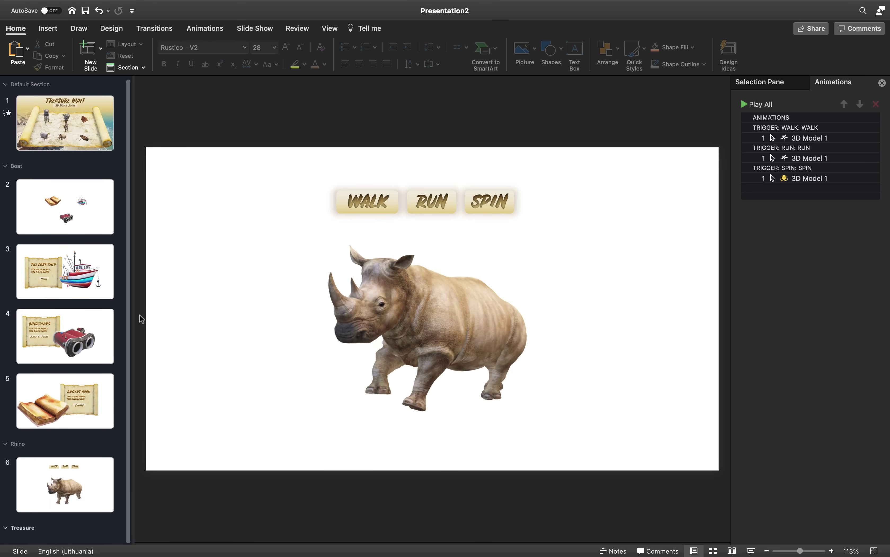
Copy the barrel, logs and treasure slides (8 to 10) from the 3D Model Zoom Slide presentation
{"action": "key", "text": "ctrl+Left"}
{"action": "scroll", "coordinate": [55, 407], "scroll_direction": "down", "scroll_amount": 3}
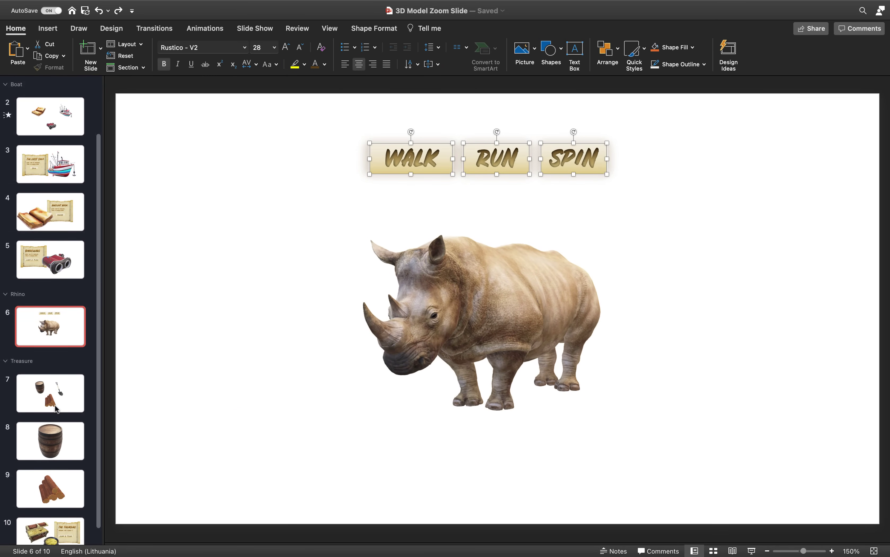
{"action": "left_click", "coordinate": [57, 395]}
{"action": "scroll", "coordinate": [61, 395], "scroll_direction": "down", "scroll_amount": 1}
{"action": "left_click", "coordinate": [65, 434]}
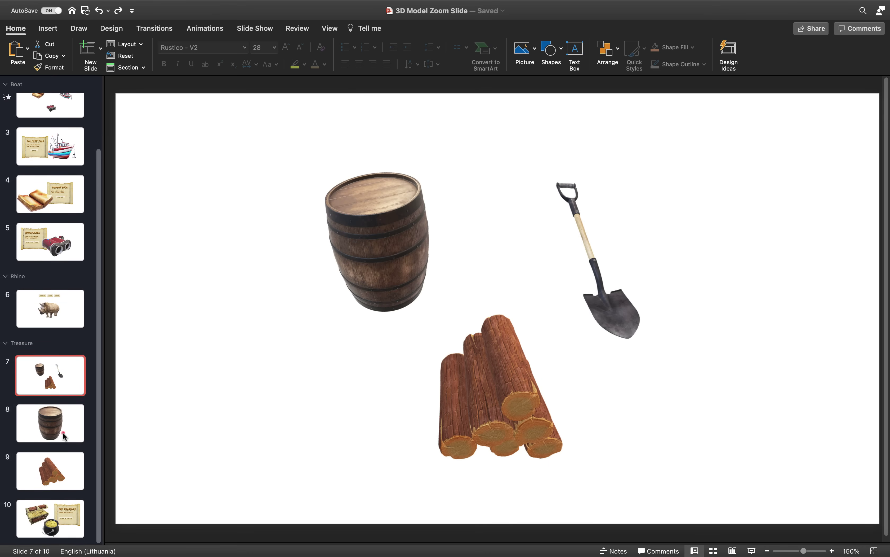
{"action": "left_click", "coordinate": [57, 521], "text": "shift"}
{"action": "key", "text": "ctrl+Right"}
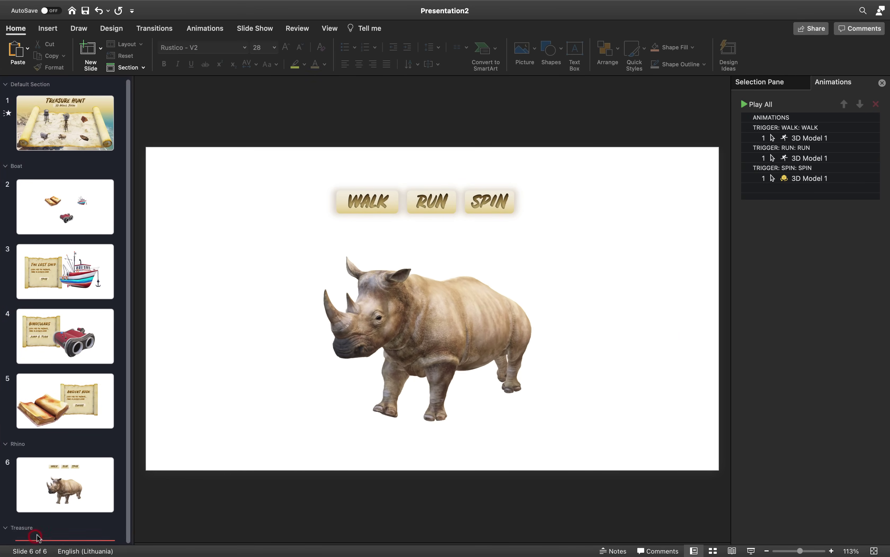
Add a blank slide to the Treasure section of Presentation2 and paste the copied barrel, logs and treasure slides after it
{"action": "left_click", "coordinate": [35, 538]}
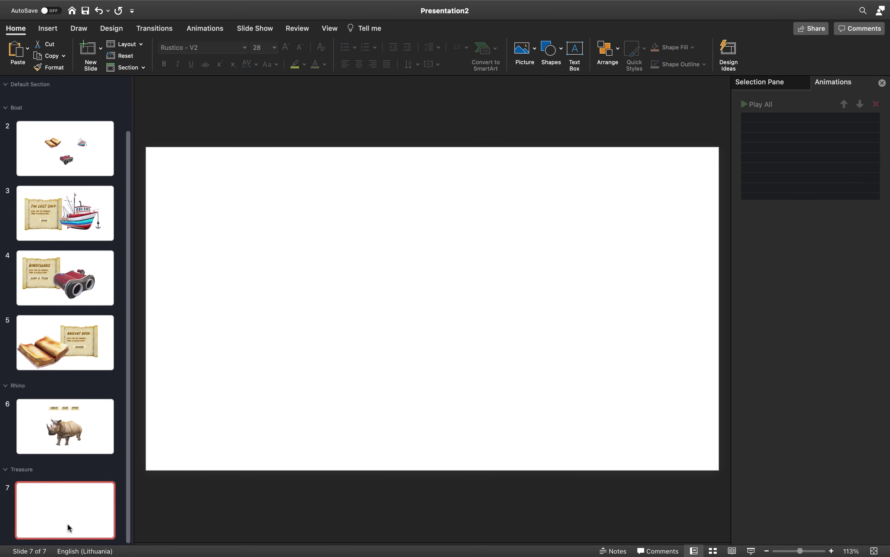
{"action": "left_click", "coordinate": [59, 541]}
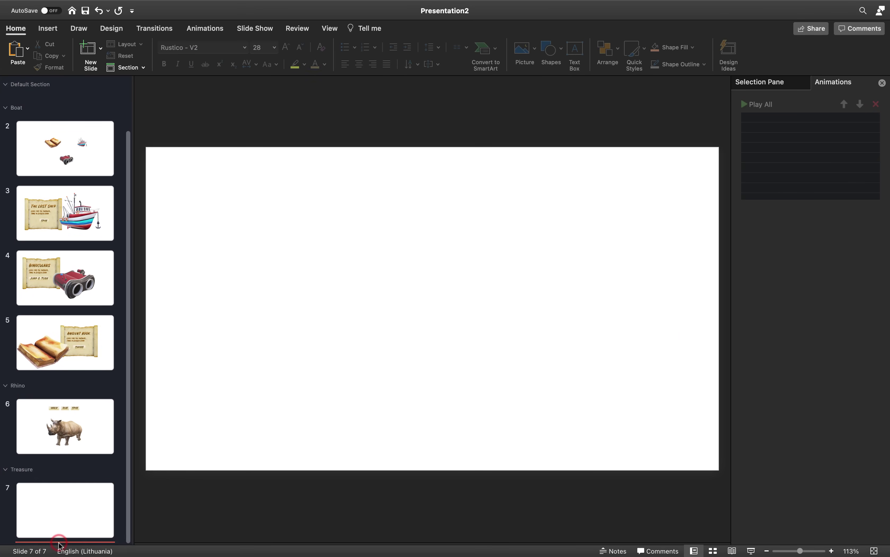
{"action": "key", "text": "super+v"}
{"action": "left_click", "coordinate": [100, 327]}
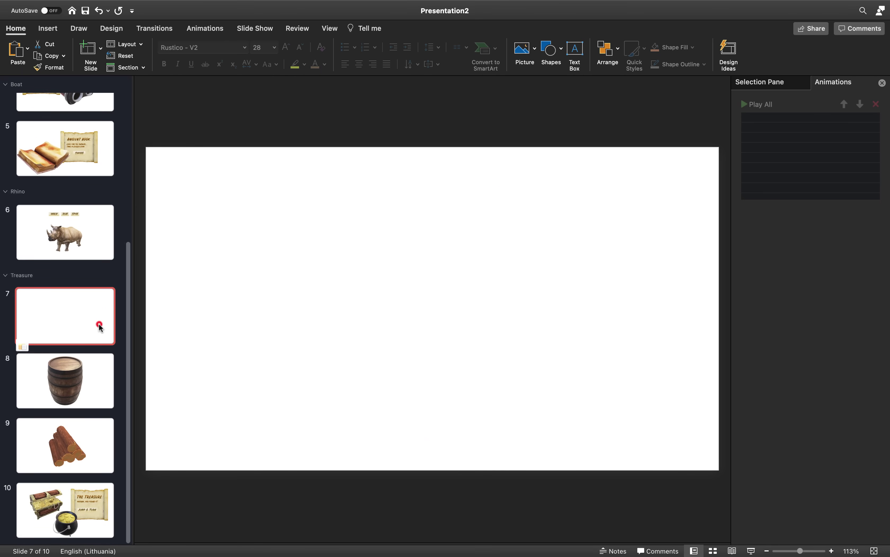
{"action": "left_click", "coordinate": [96, 388]}
{"action": "left_click", "coordinate": [94, 418]}
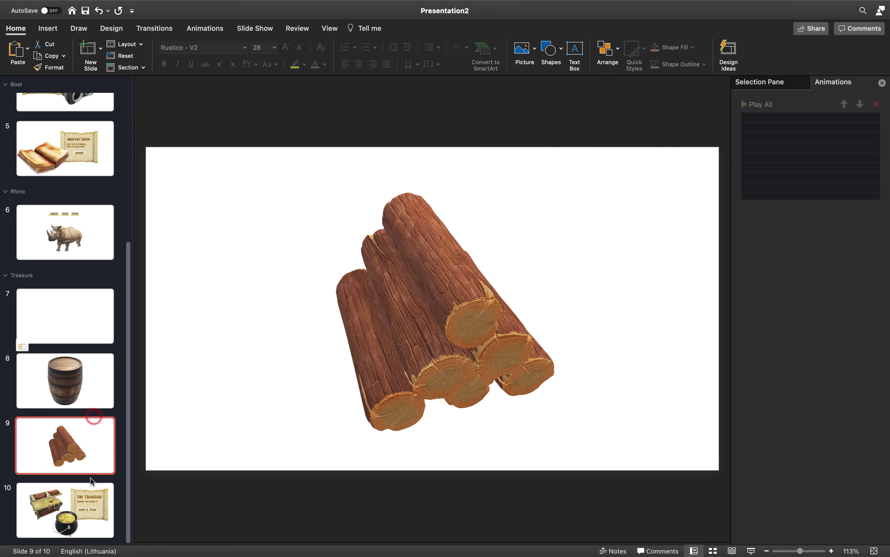
{"action": "left_click", "coordinate": [61, 498]}
{"action": "left_click", "coordinate": [93, 316]}
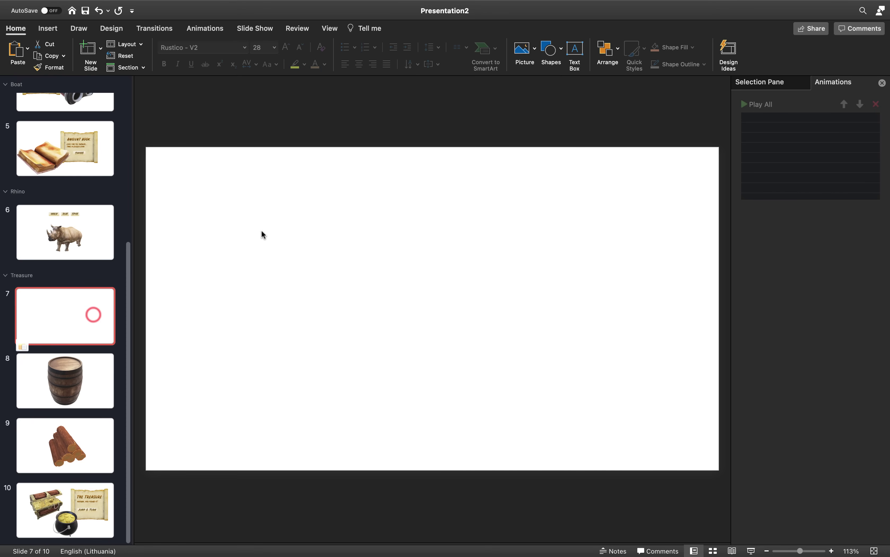
Insert slide zooms to slides 8, 9 and 10 on blank slide 7 and arrange them in a triangle with the logs lowest
{"action": "left_click", "coordinate": [48, 28]}
{"action": "left_click", "coordinate": [372, 51]}
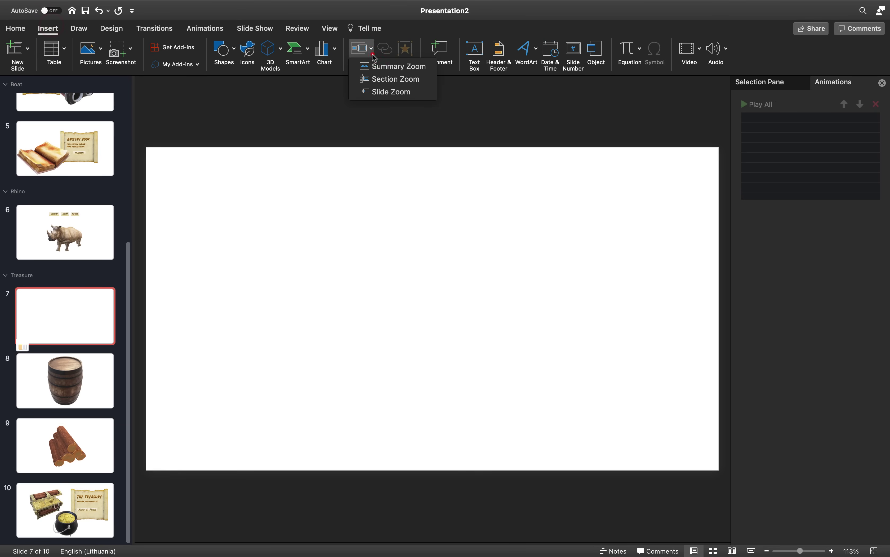
{"action": "left_click", "coordinate": [393, 92]}
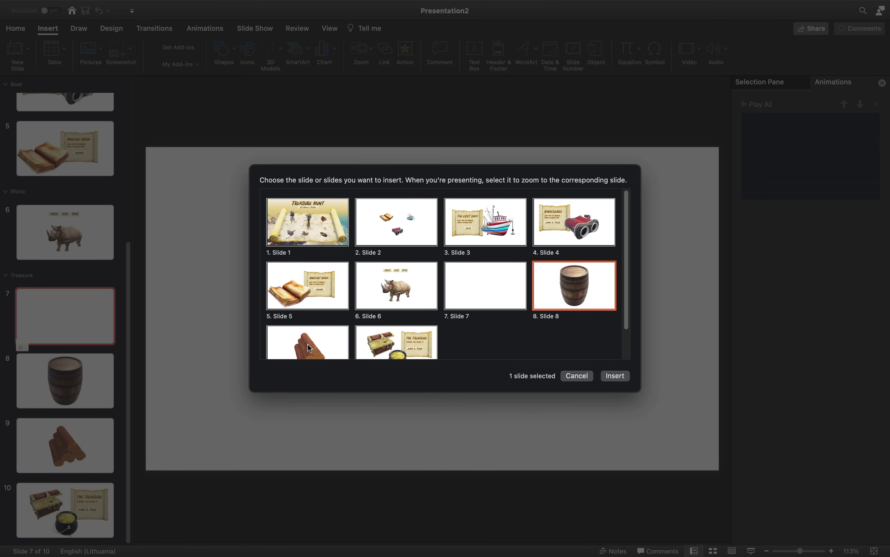
{"action": "left_click", "coordinate": [616, 376]}
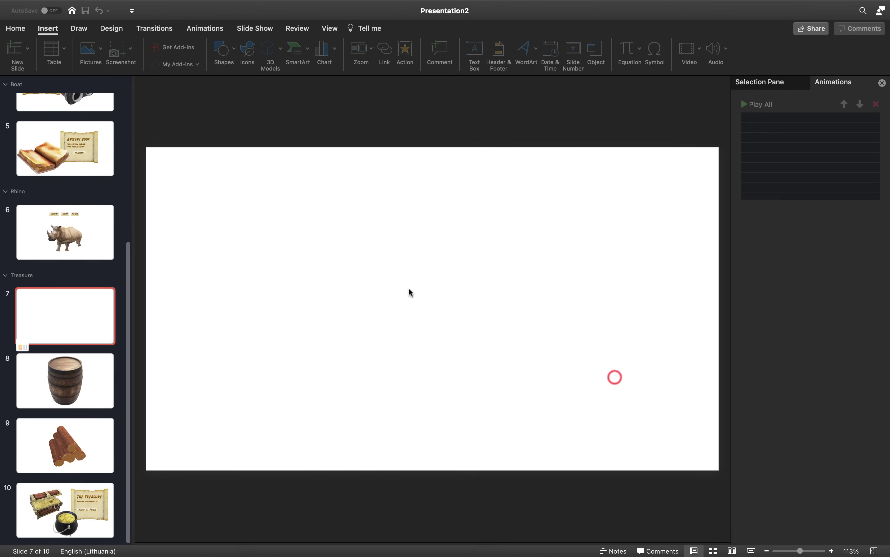
{"action": "left_click", "coordinate": [566, 235]}
{"action": "left_click_drag", "start_coordinate": [460, 290], "coordinate": [491, 372]}
{"action": "left_click_drag", "start_coordinate": [429, 277], "coordinate": [359, 245]}
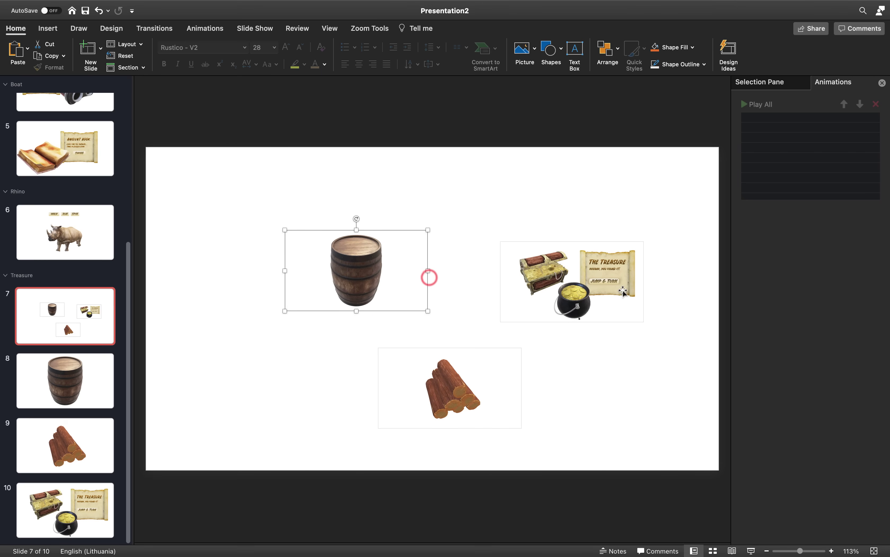
Move the treasure and barrel slide zooms on slide 7 into a tighter arrangement above the logs
{"action": "left_click_drag", "start_coordinate": [615, 307], "coordinate": [579, 303]}
{"action": "left_click_drag", "start_coordinate": [405, 282], "coordinate": [397, 284]}
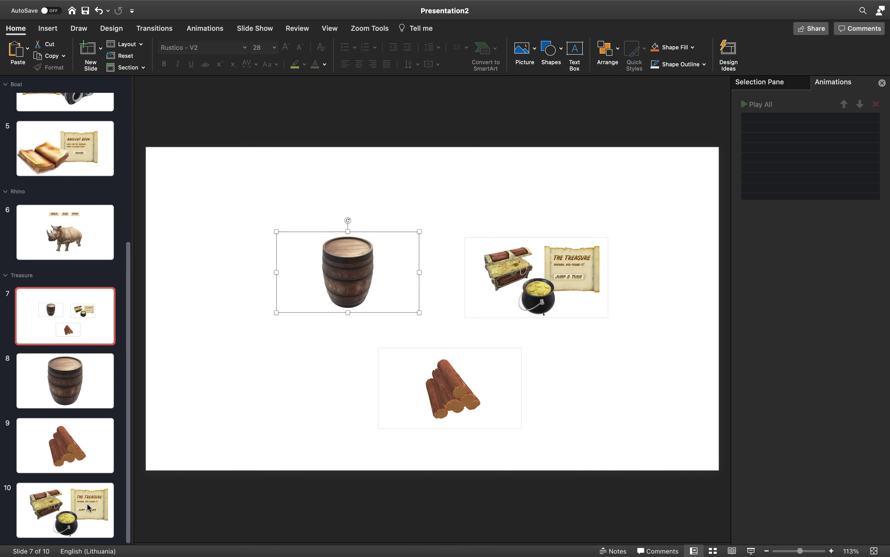
Reorder the slides after slide 7 in the Treasure section as treasure, logs and barrel, and check slides 7, 8 and 10
{"action": "left_click_drag", "start_coordinate": [89, 508], "coordinate": [94, 353]}
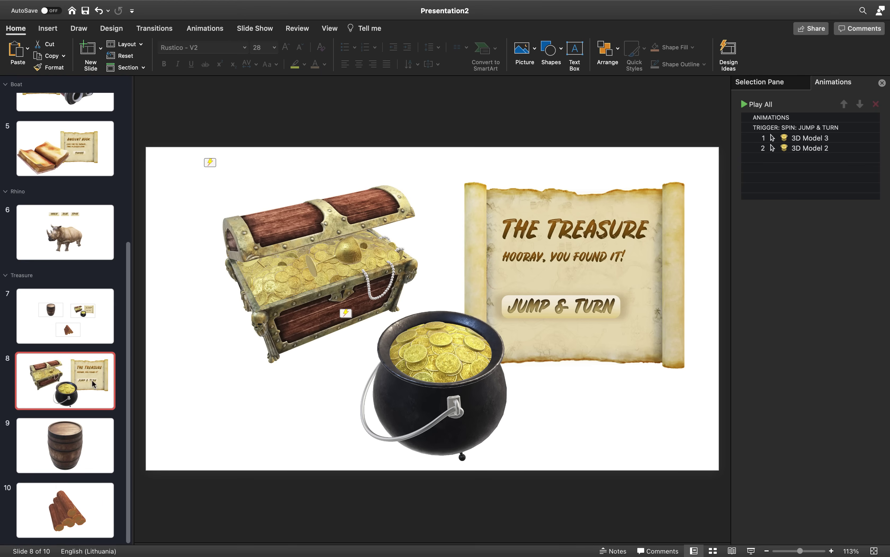
{"action": "left_click_drag", "start_coordinate": [84, 536], "coordinate": [92, 428]}
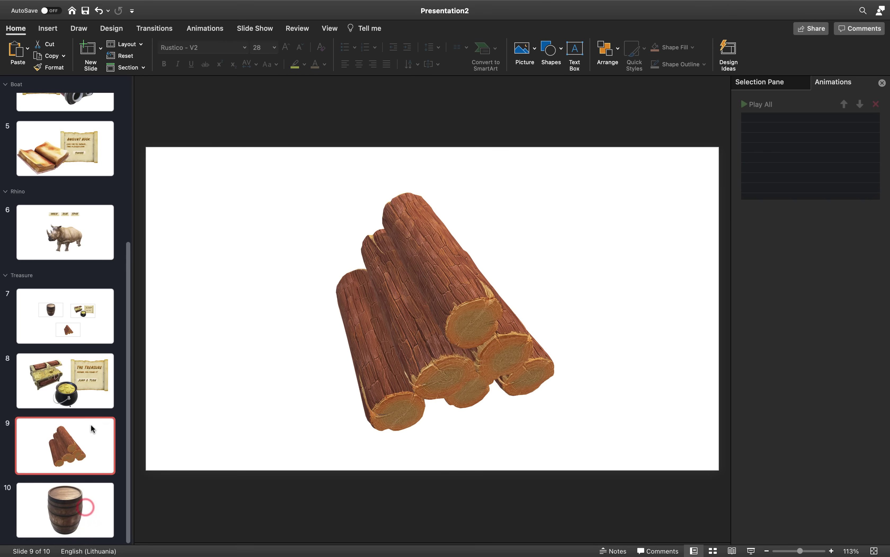
{"action": "left_click", "coordinate": [79, 324]}
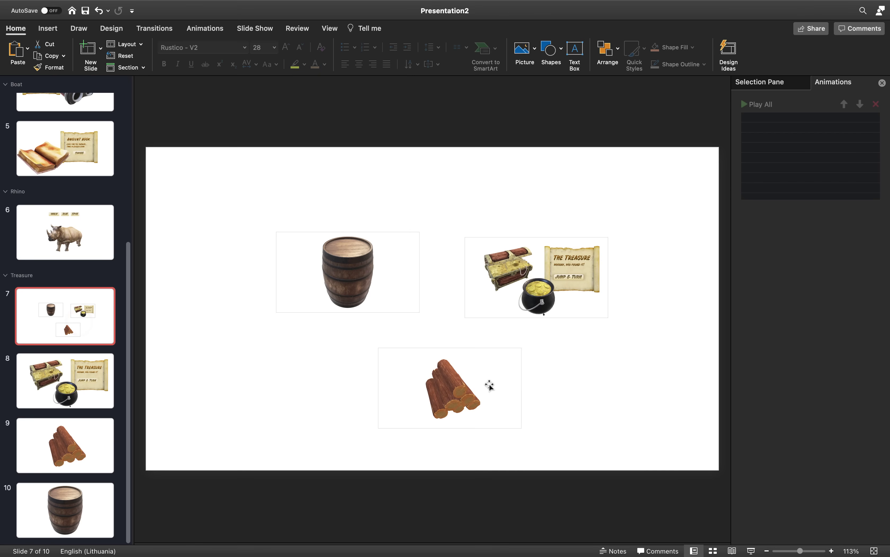
{"action": "left_click", "coordinate": [55, 521]}
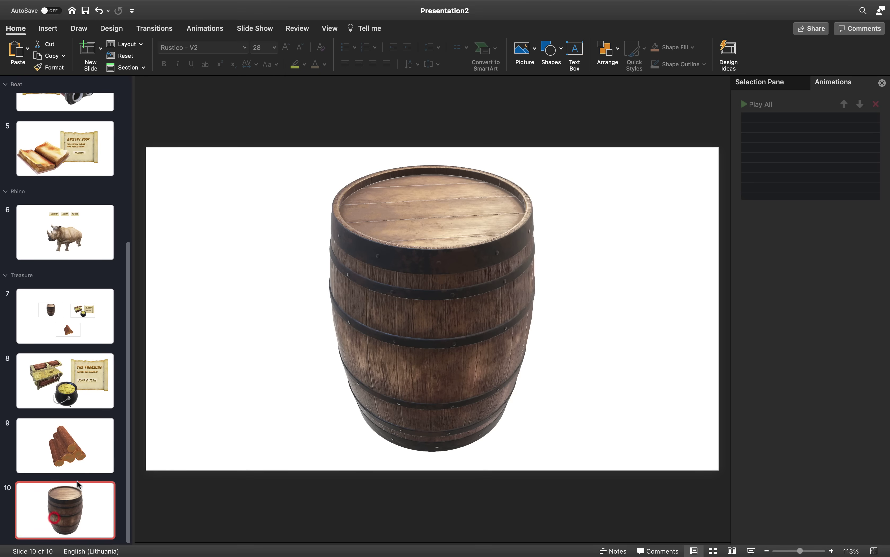
{"action": "left_click", "coordinate": [80, 396]}
{"action": "left_click", "coordinate": [68, 304]}
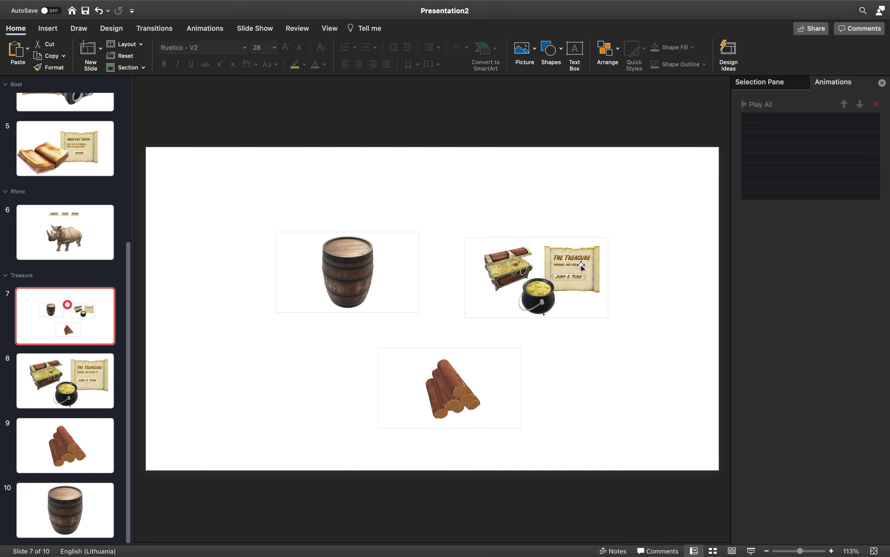
Turn on Zoom Background for the treasure, logs and barrel slide zooms on slide 7
{"action": "left_click", "coordinate": [468, 254]}
{"action": "right_click", "coordinate": [469, 254]}
{"action": "left_click", "coordinate": [512, 320]}
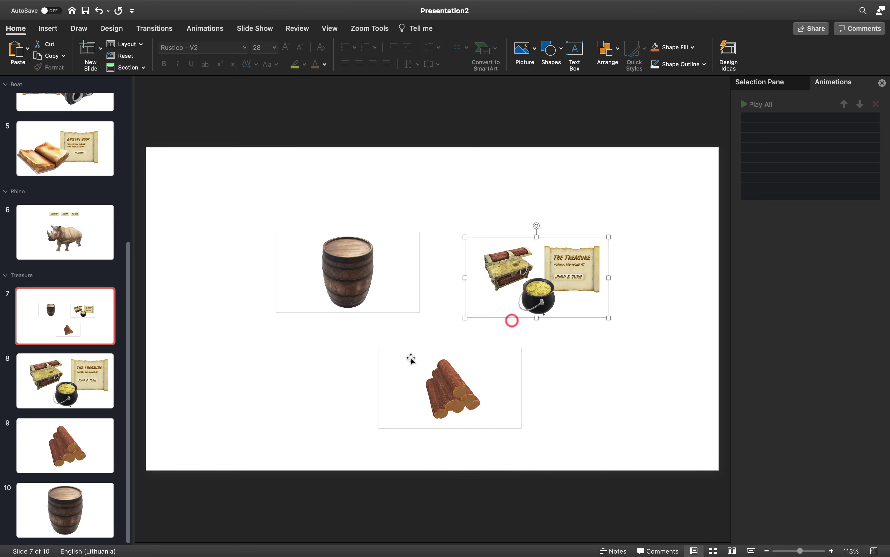
{"action": "right_click", "coordinate": [411, 359]}
{"action": "left_click", "coordinate": [456, 412]}
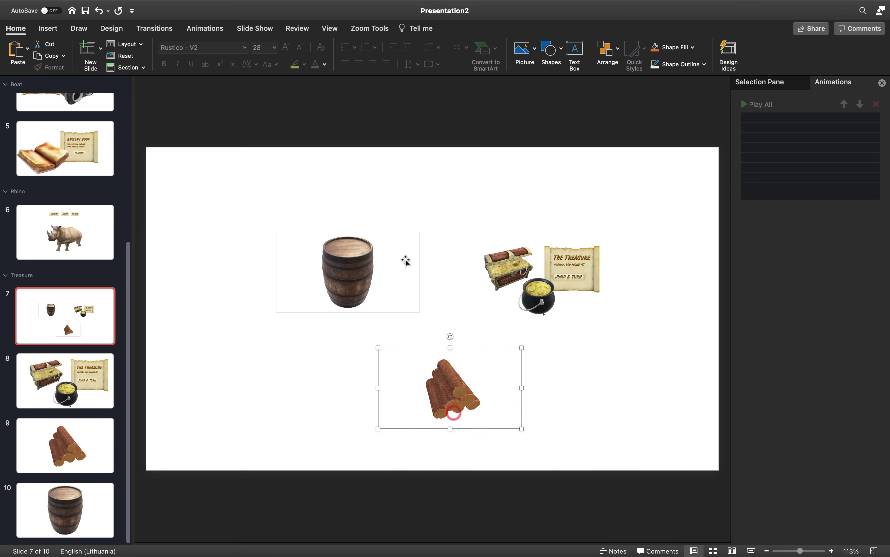
{"action": "left_click", "coordinate": [401, 250]}
{"action": "right_click", "coordinate": [401, 250]}
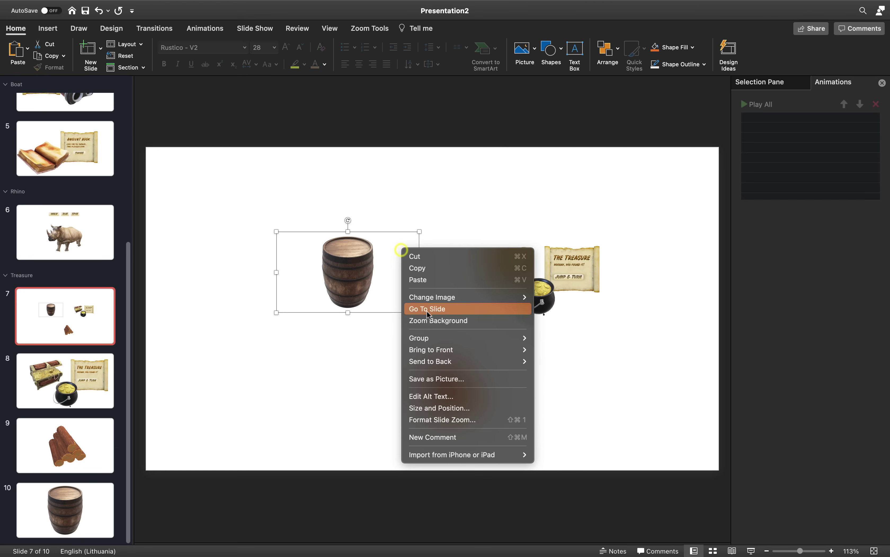
{"action": "left_click", "coordinate": [438, 321]}
{"action": "left_click", "coordinate": [277, 358]}
Replace the treasure slide zoom's image with shovel.png from the Downloads folder
{"action": "left_click", "coordinate": [467, 276]}
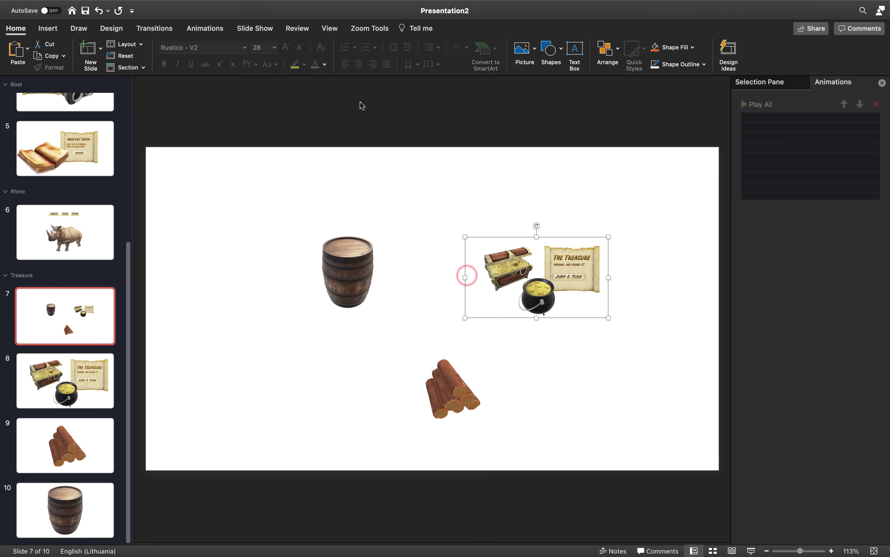
{"action": "left_click", "coordinate": [379, 27]}
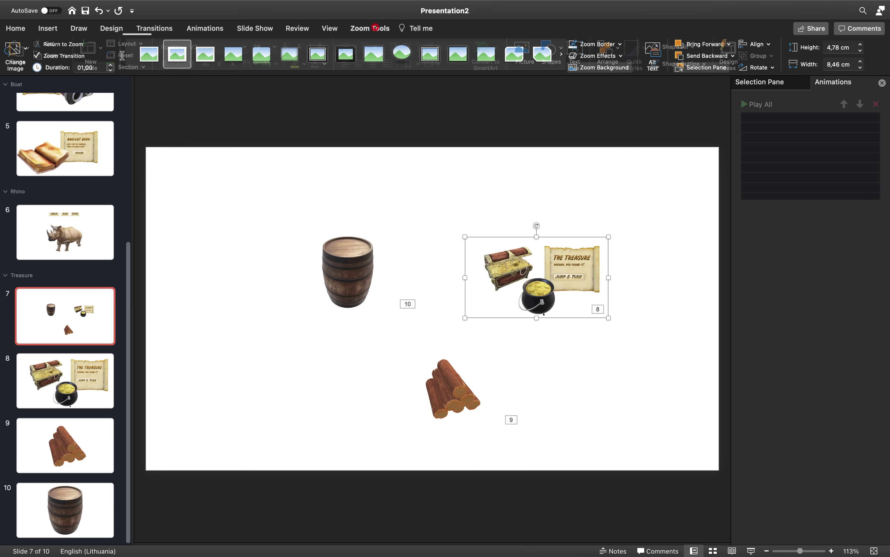
{"action": "left_click", "coordinate": [17, 51]}
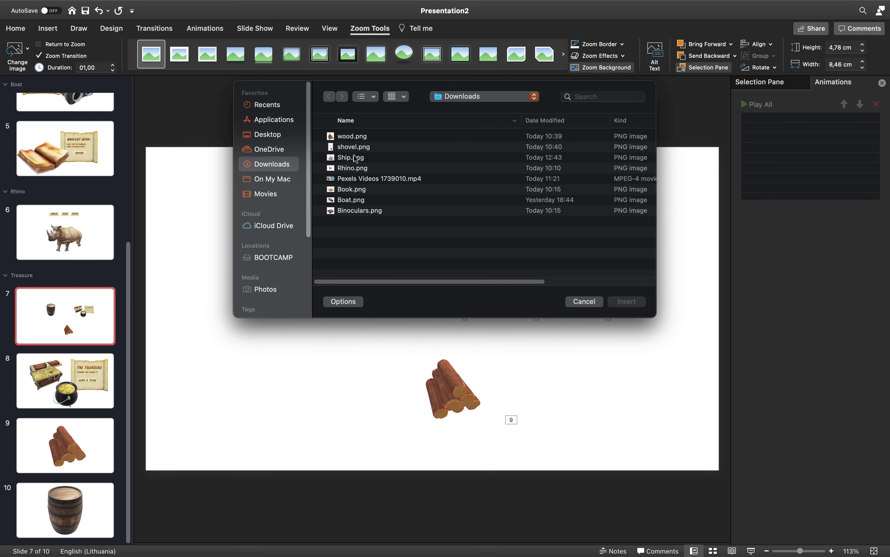
{"action": "left_click", "coordinate": [353, 147]}
{"action": "left_click", "coordinate": [627, 302]}
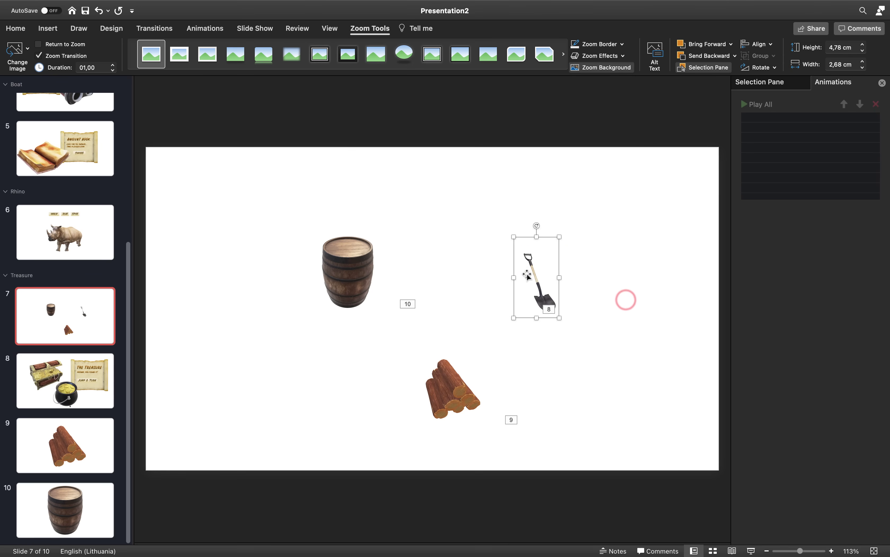
Move the shovel and barrel zooms closer together above the logs on slide 7
{"action": "left_click_drag", "start_coordinate": [526, 275], "coordinate": [510, 282]}
{"action": "left_click_drag", "start_coordinate": [361, 263], "coordinate": [384, 263]}
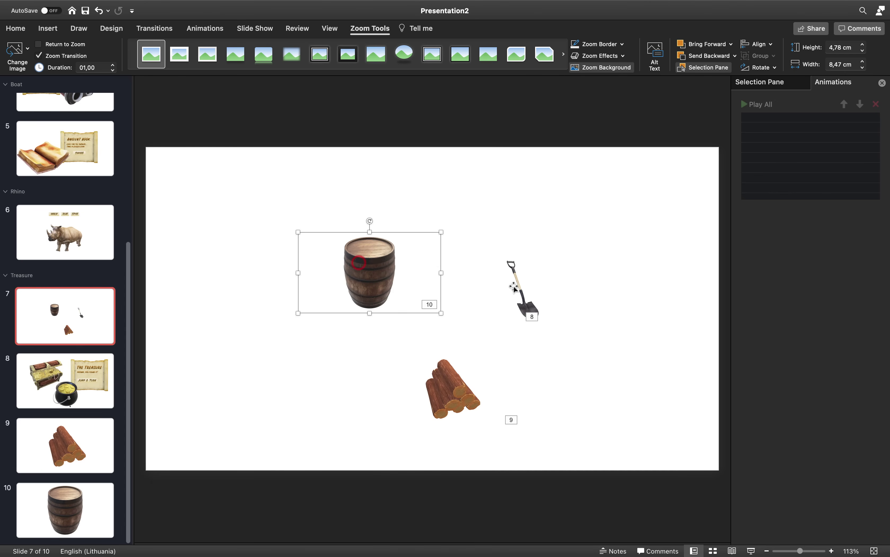
{"action": "left_click_drag", "start_coordinate": [517, 280], "coordinate": [519, 274]}
Insert a section zoom to Section 4: Treasure on slide 1
{"action": "scroll", "coordinate": [72, 129], "scroll_direction": "up", "scroll_amount": 10}
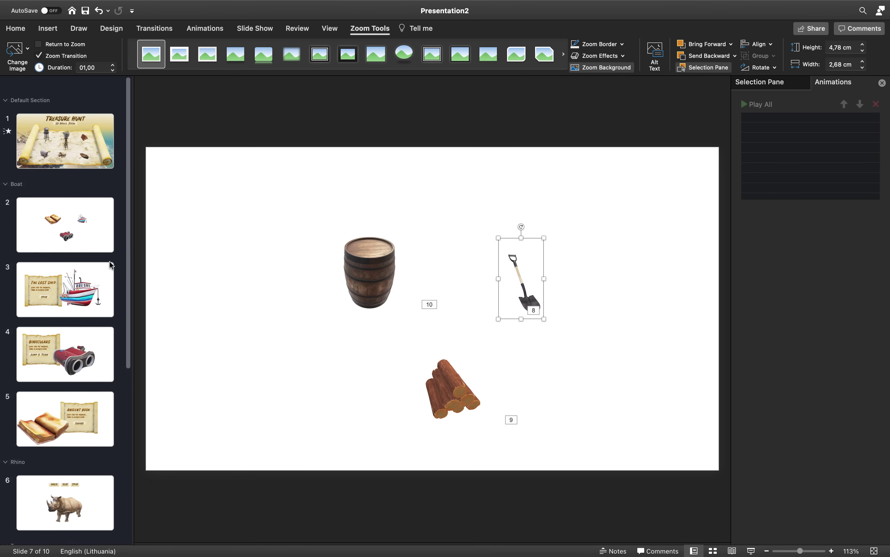
{"action": "left_click", "coordinate": [72, 128]}
{"action": "left_click", "coordinate": [542, 282]}
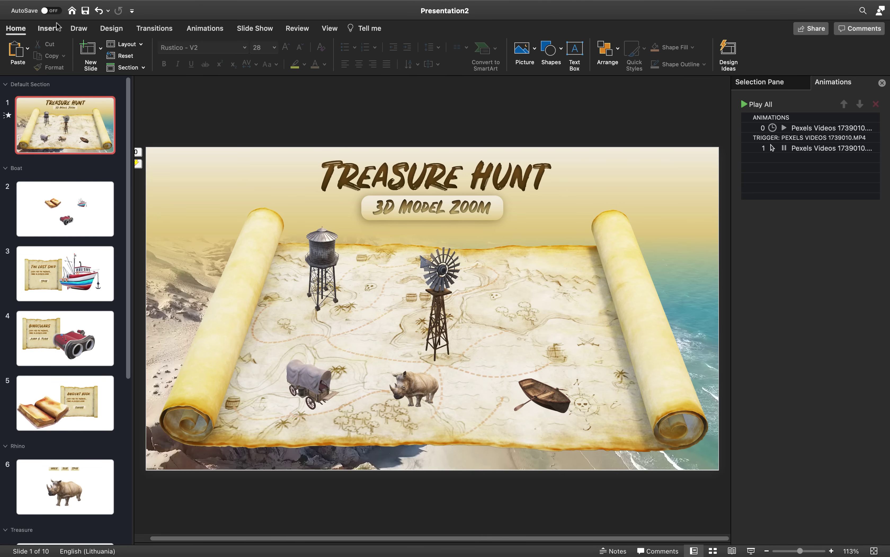
{"action": "left_click", "coordinate": [49, 29]}
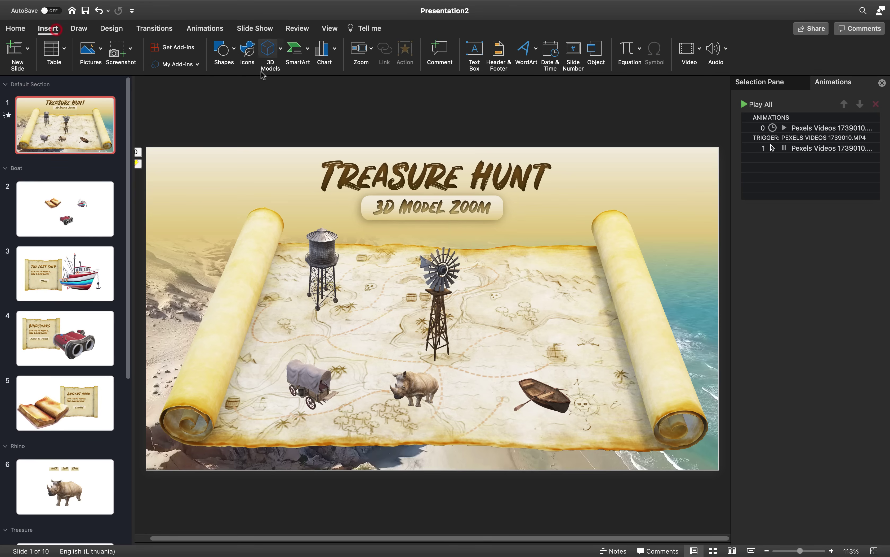
{"action": "left_click", "coordinate": [370, 49]}
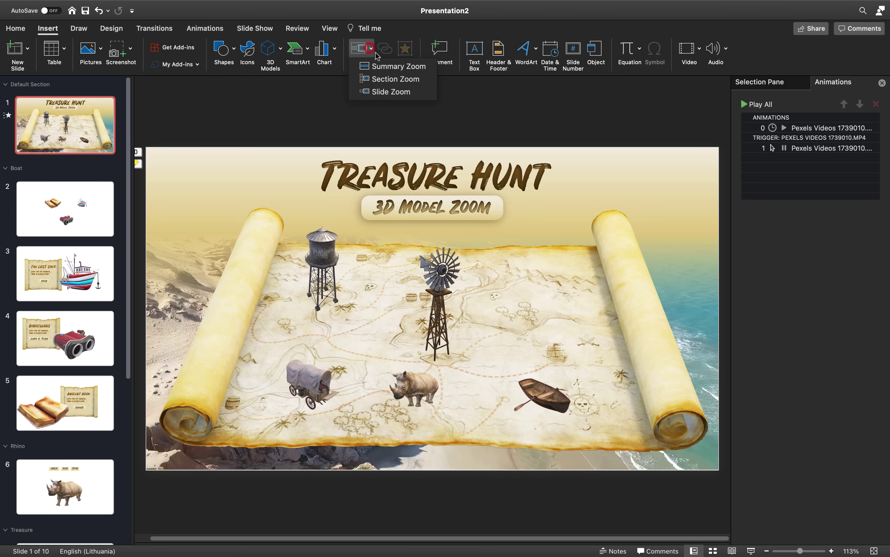
{"action": "left_click", "coordinate": [400, 82]}
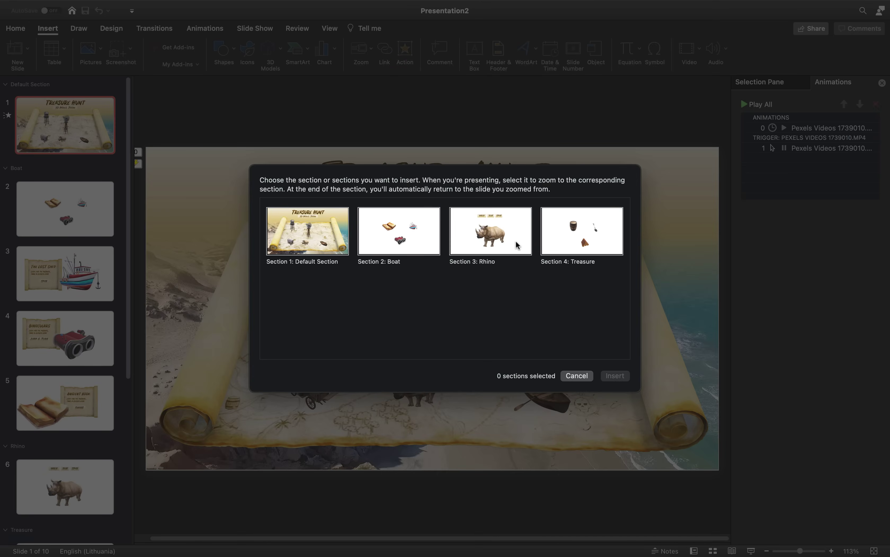
{"action": "left_click", "coordinate": [615, 376]}
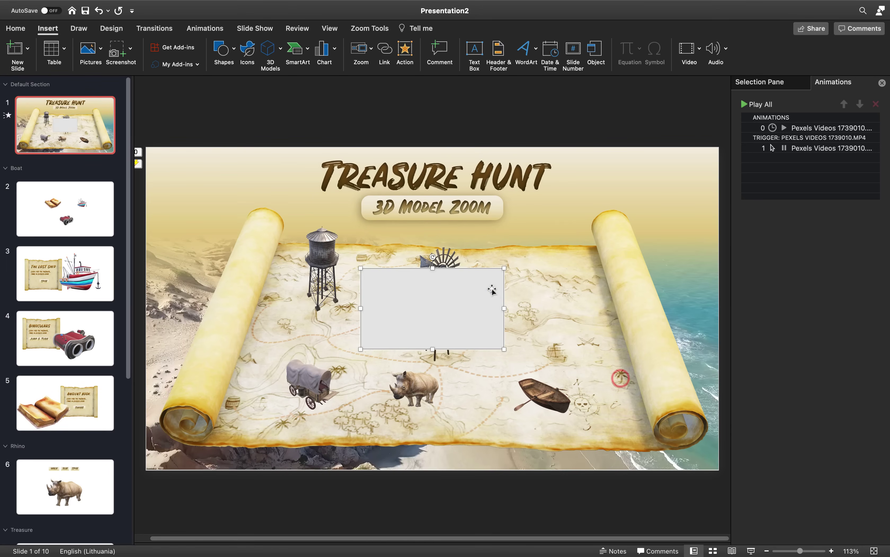
Turn on Zoom Background for the Treasure section zoom and move it onto the map area right of the windmill
{"action": "right_click", "coordinate": [431, 305]}
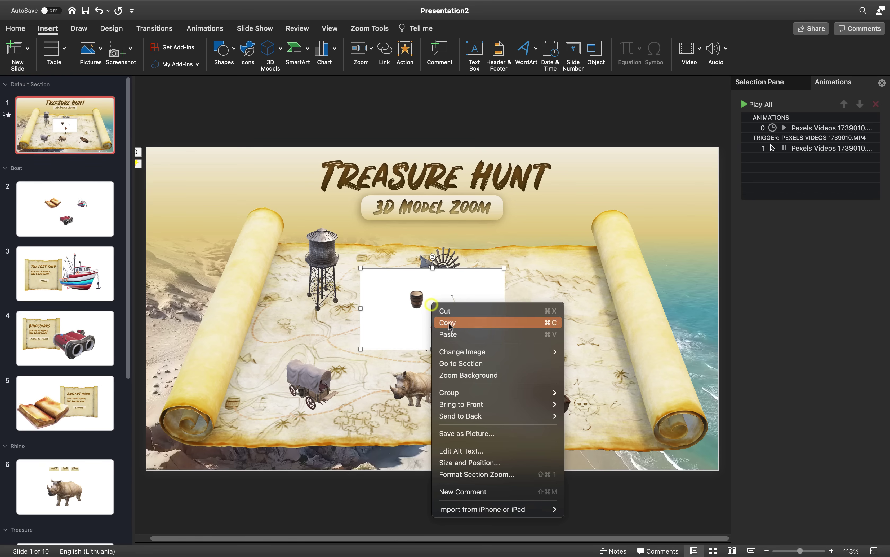
{"action": "left_click", "coordinate": [470, 374]}
{"action": "left_click_drag", "start_coordinate": [420, 301], "coordinate": [528, 278]}
Change the Treasure section zoom's image to wood.png and place it at about 2.7 by 2.5 cm right of the windmill
{"action": "left_click", "coordinate": [368, 29]}
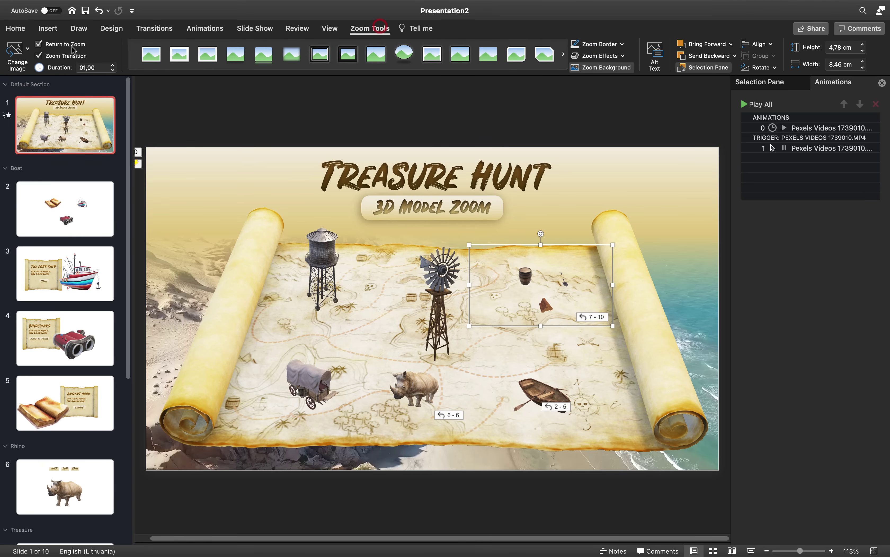
{"action": "left_click", "coordinate": [17, 51]}
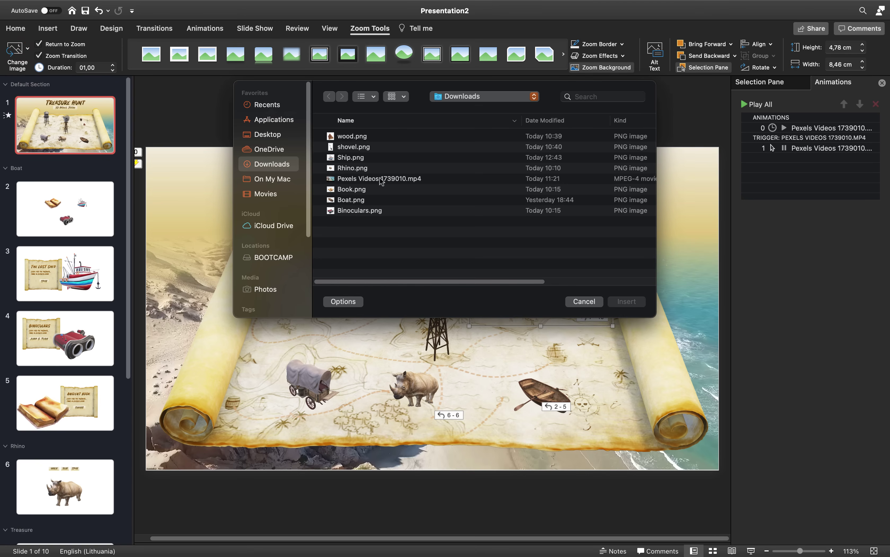
{"action": "left_click", "coordinate": [353, 137]}
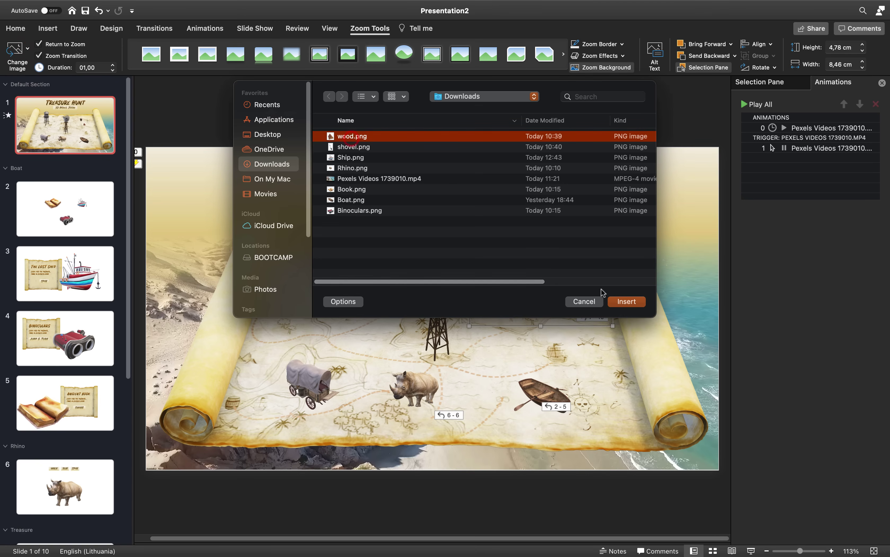
{"action": "left_click", "coordinate": [627, 302]}
{"action": "left_click_drag", "start_coordinate": [576, 245], "coordinate": [549, 283]}
Enable Return to Zoom for the barrel, shovel and logs slide zooms on slide 7
{"action": "scroll", "coordinate": [97, 370], "scroll_direction": "down", "scroll_amount": 6}
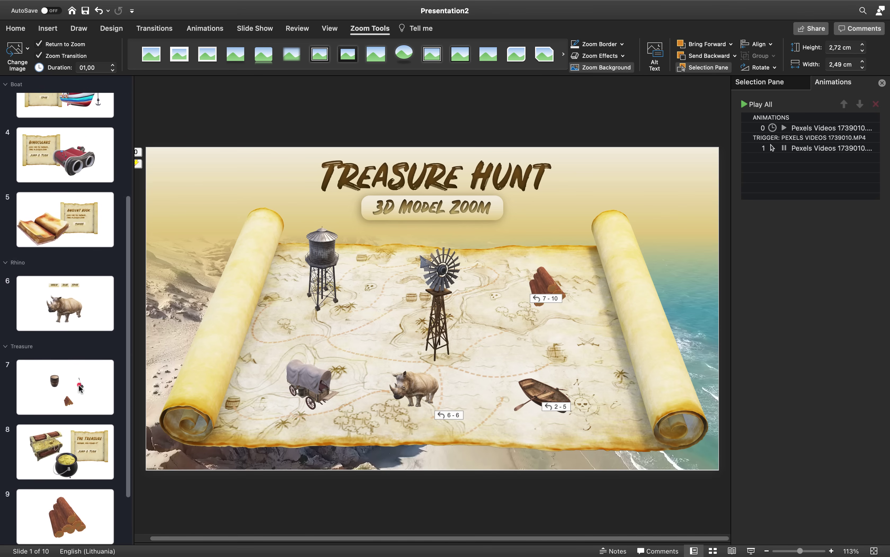
{"action": "left_click", "coordinate": [78, 385]}
{"action": "left_click", "coordinate": [369, 265]}
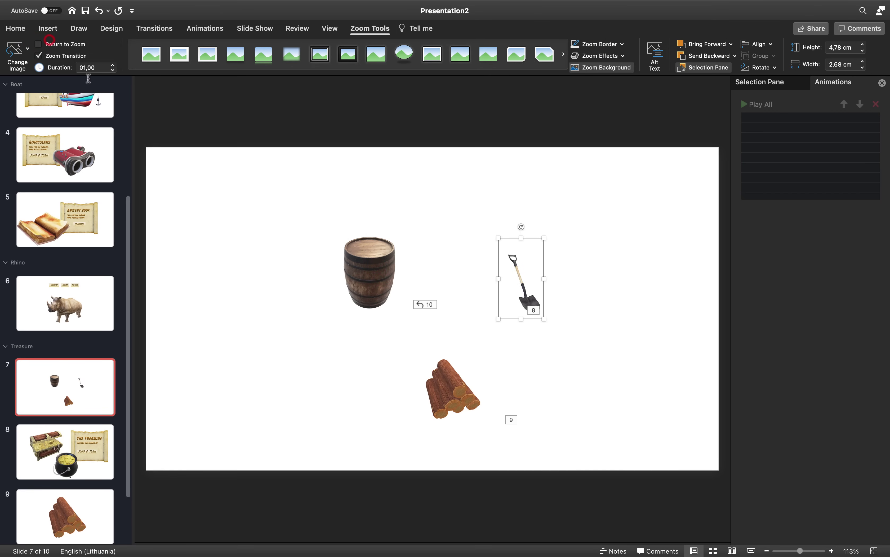
{"action": "left_click", "coordinate": [441, 383]}
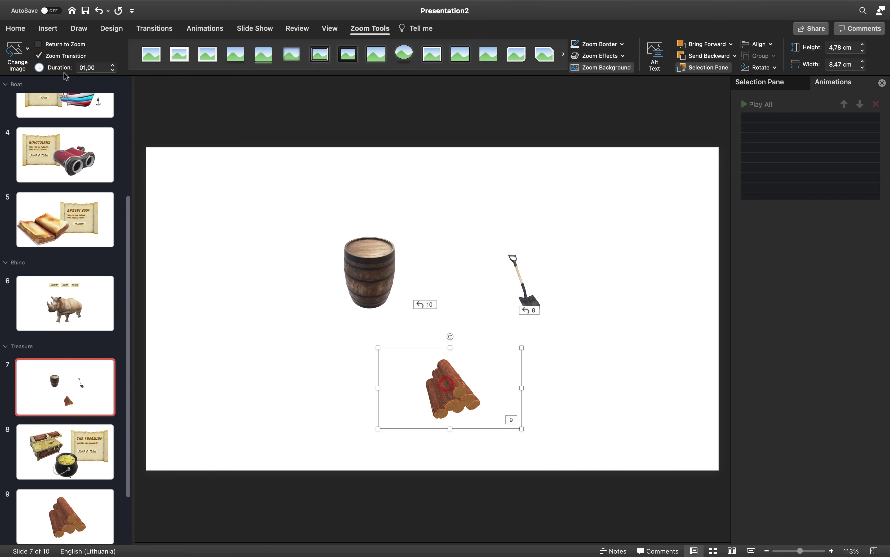
Play the slide show from slide 1 and zoom into the Rhino section from the map
{"action": "scroll", "coordinate": [70, 258], "scroll_direction": "up", "scroll_amount": 10}
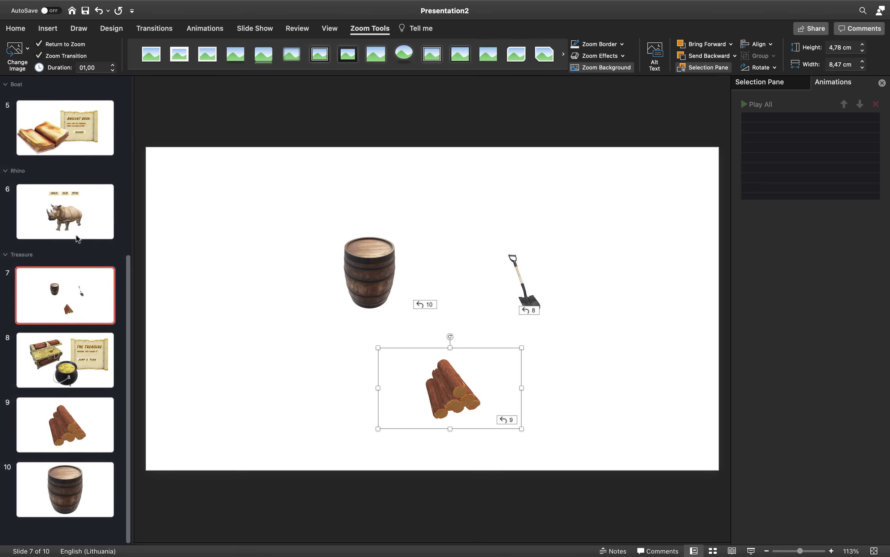
{"action": "left_click", "coordinate": [71, 109]}
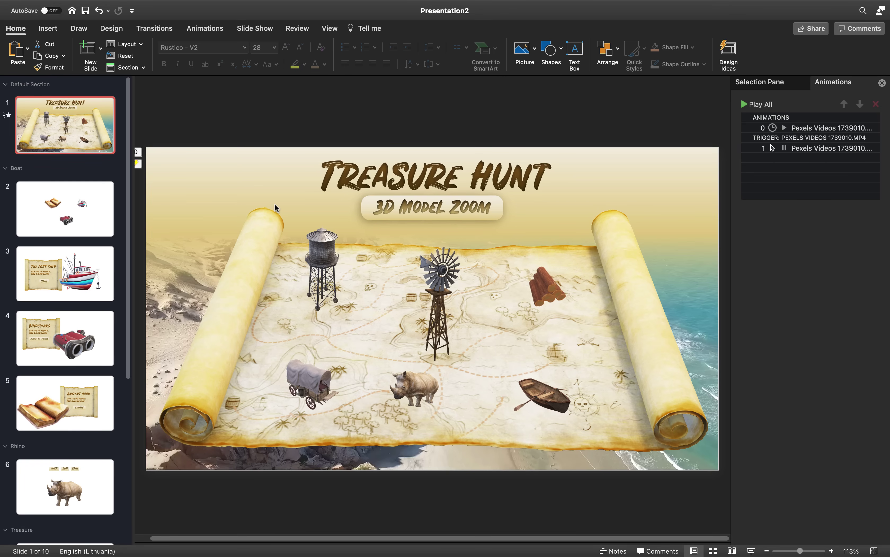
{"action": "key", "text": "super+shift+Return"}
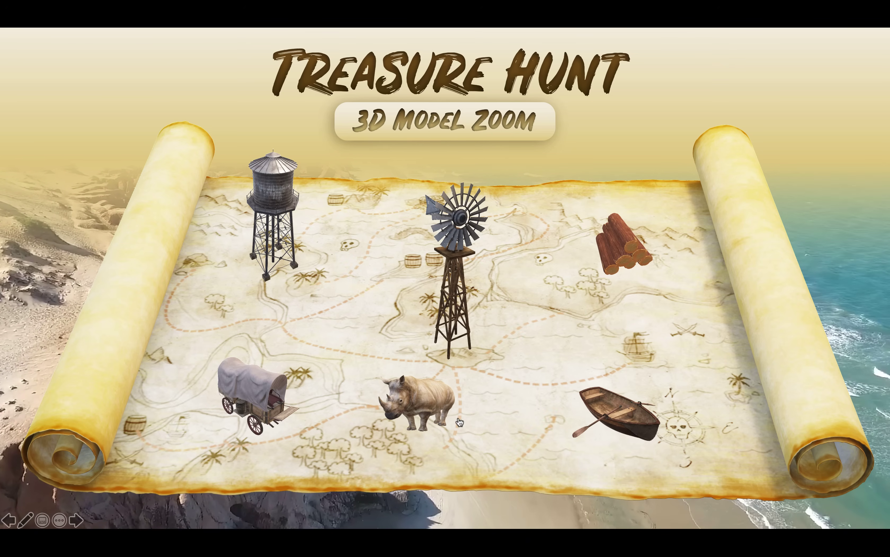
{"action": "left_click", "coordinate": [417, 400]}
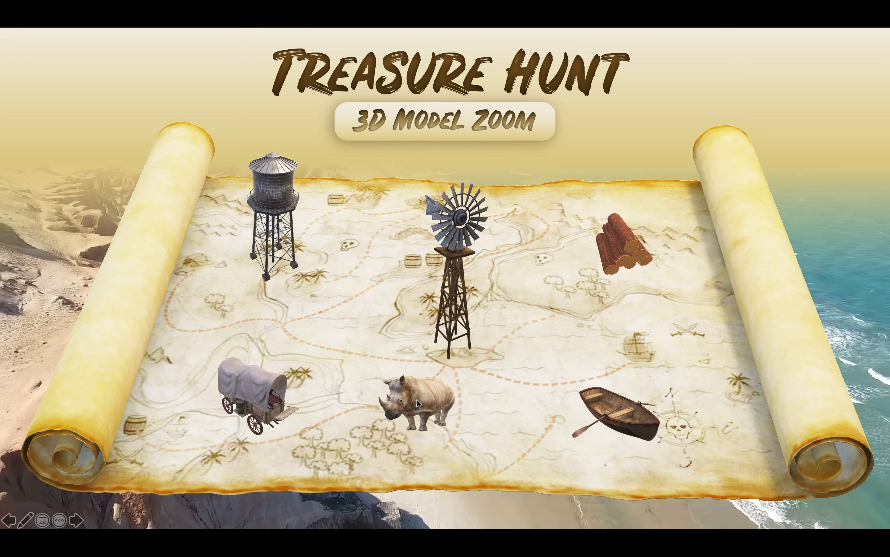
{"action": "left_click", "coordinate": [417, 400]}
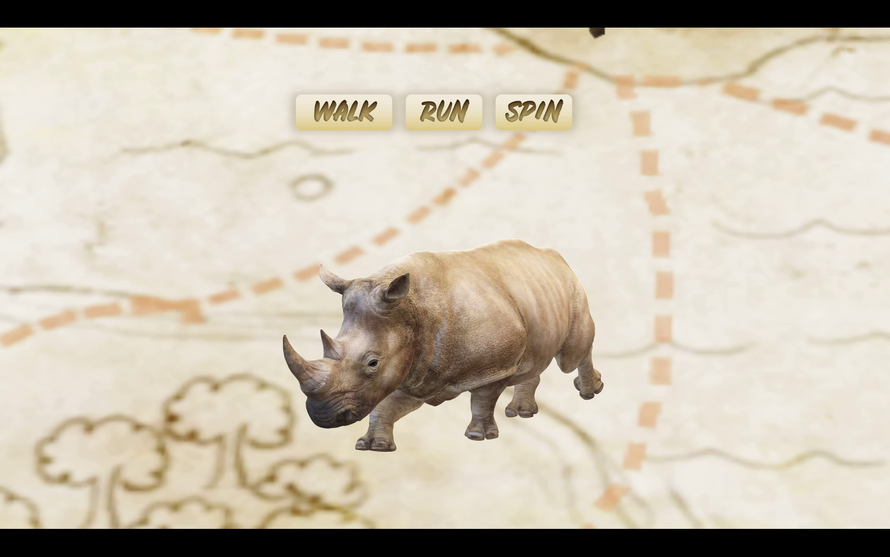
Test the rhino's Walk, Spin and Run animation triggers in the running slide show
{"action": "left_click", "coordinate": [349, 113]}
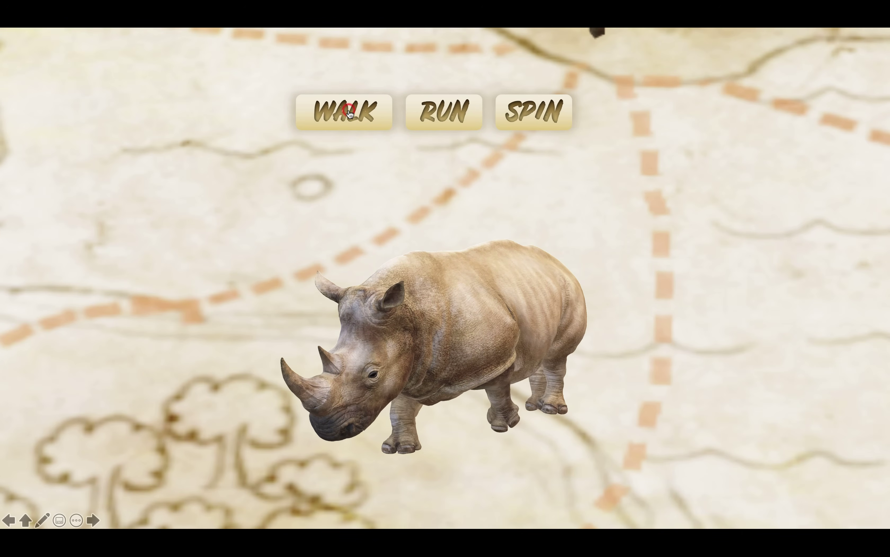
{"action": "left_click", "coordinate": [525, 117]}
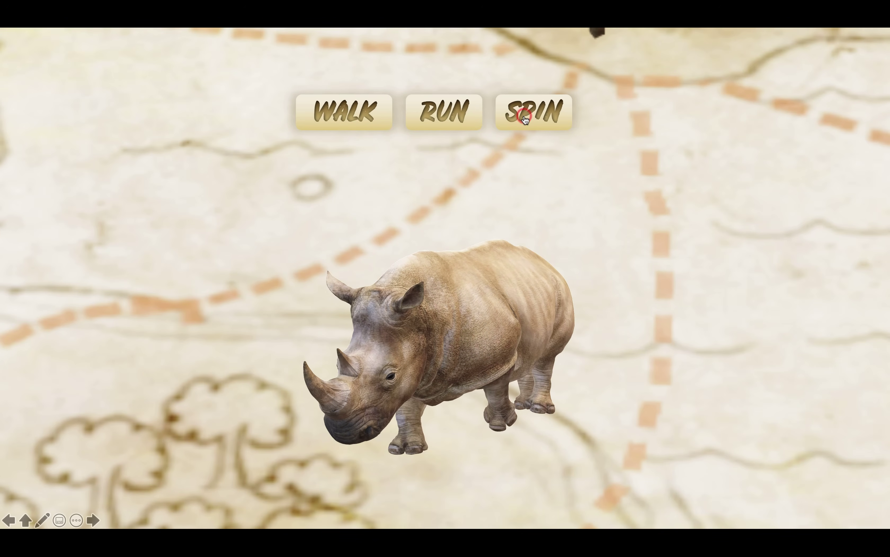
{"action": "left_click", "coordinate": [463, 112]}
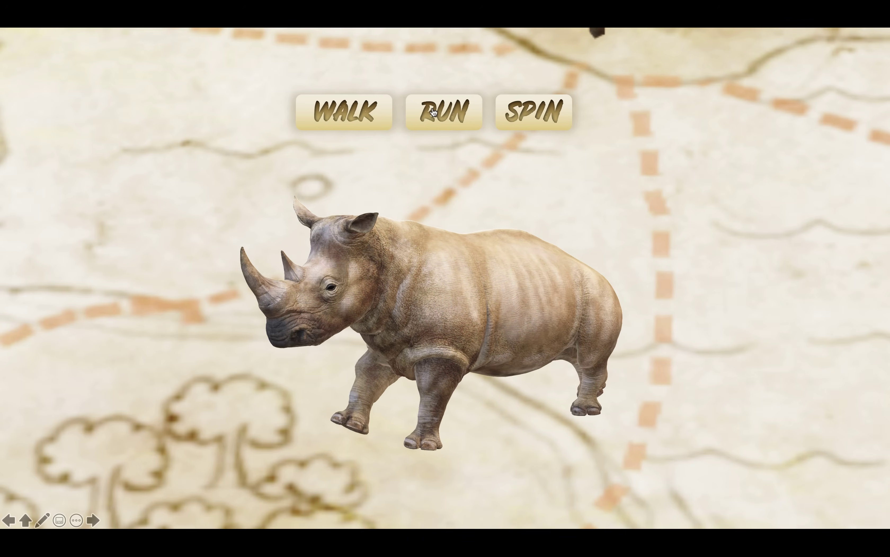
Return to the map, zoom into the Treasure section and test the barrel and logs zooms with their returns
{"action": "left_click", "coordinate": [644, 214]}
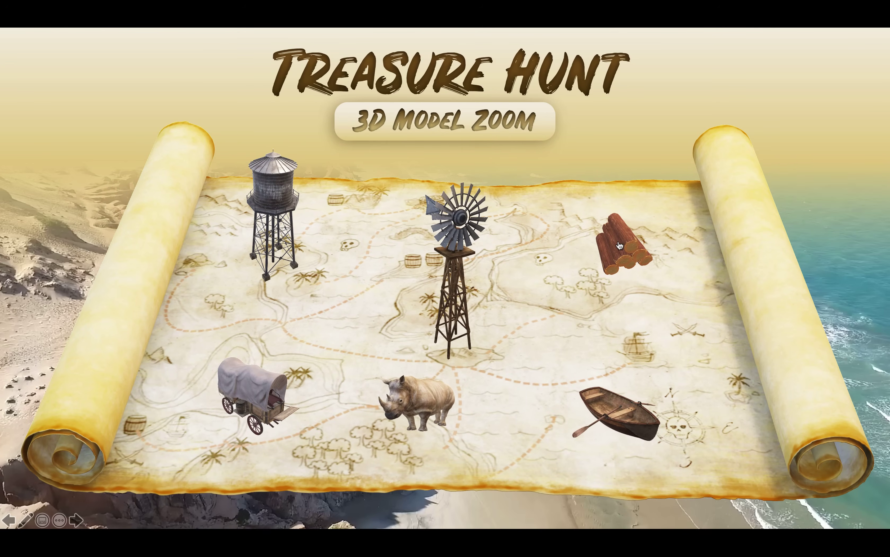
{"action": "left_click", "coordinate": [620, 246]}
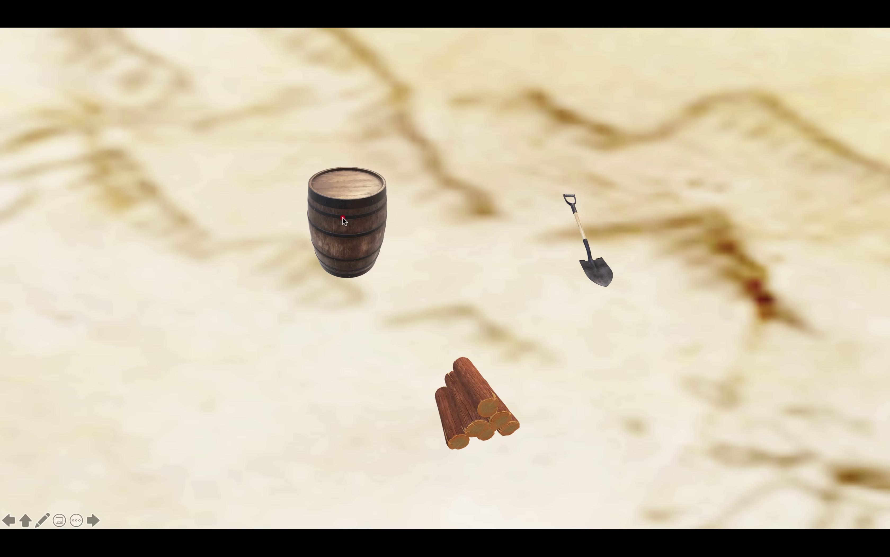
{"action": "left_click", "coordinate": [342, 216]}
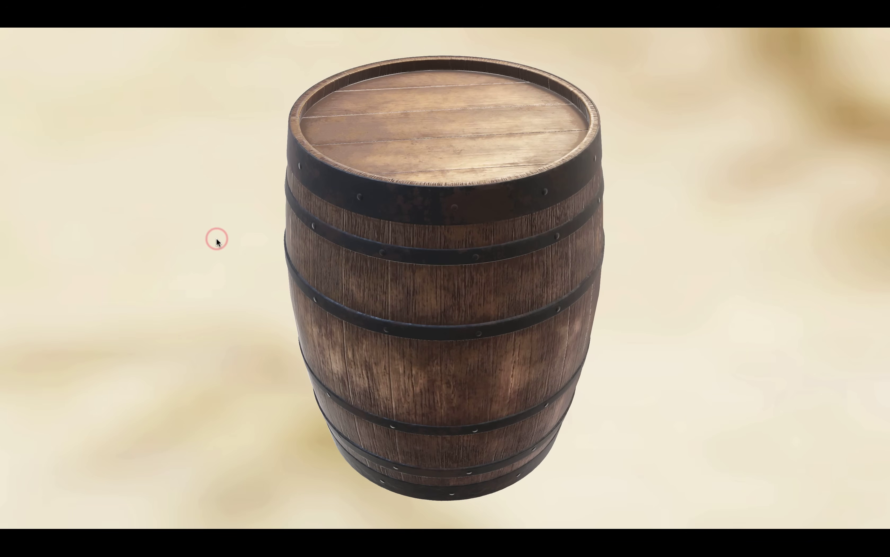
{"action": "left_click", "coordinate": [216, 238]}
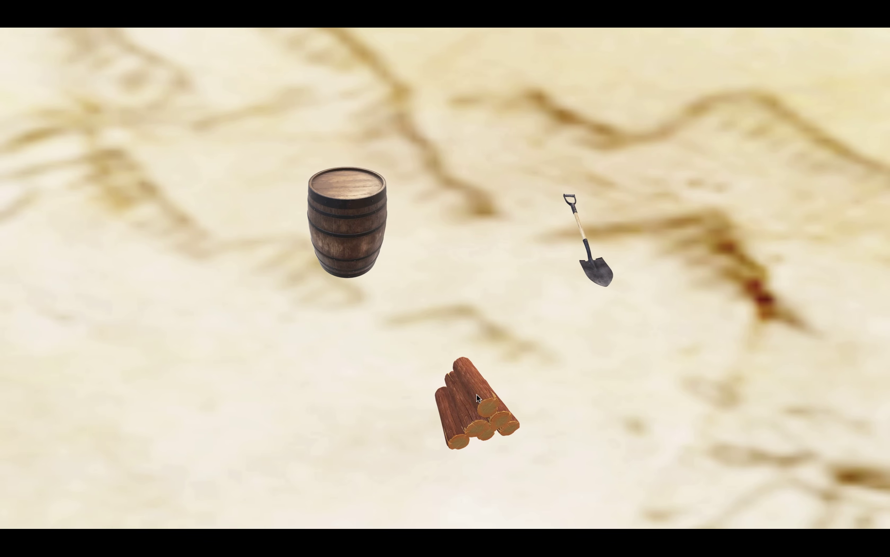
{"action": "left_click", "coordinate": [476, 393]}
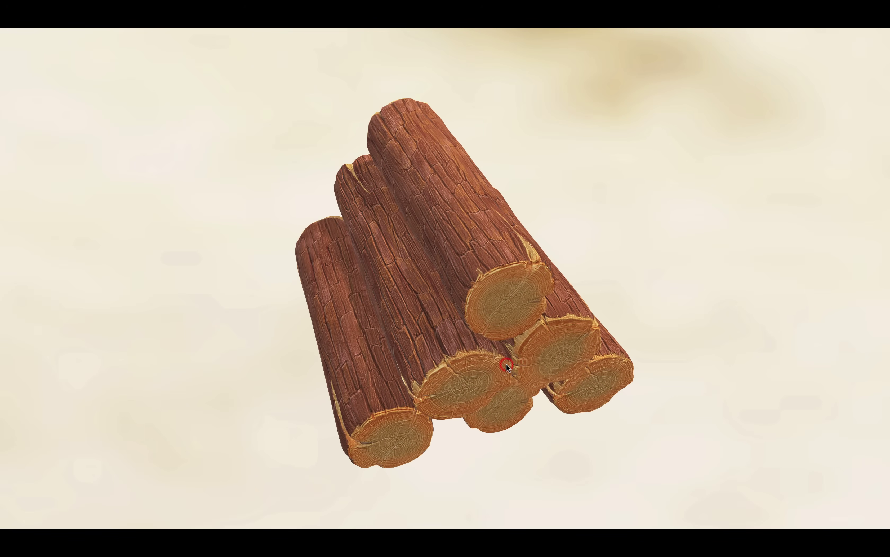
{"action": "left_click", "coordinate": [592, 293]}
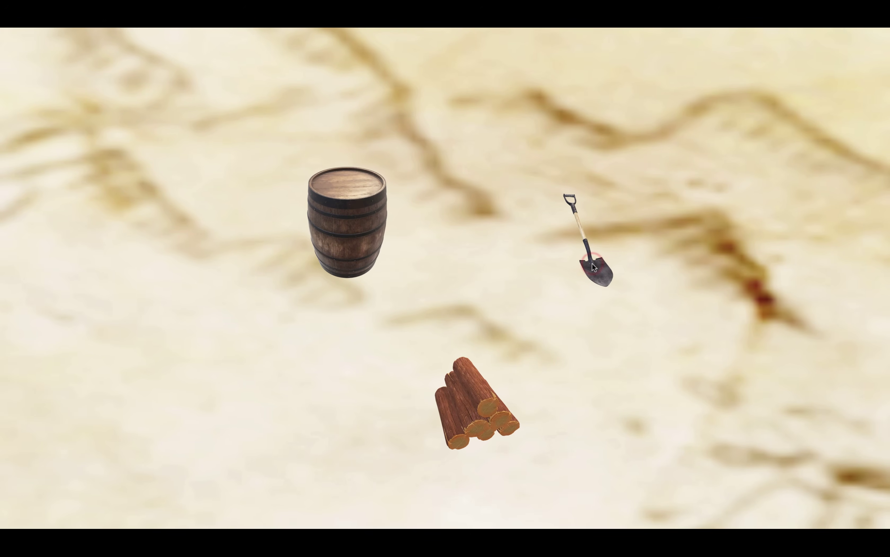
Zoom into the treasure slide through the shovel, test the Jump & Turn animation trigger twice and leave the section
{"action": "left_click", "coordinate": [592, 264]}
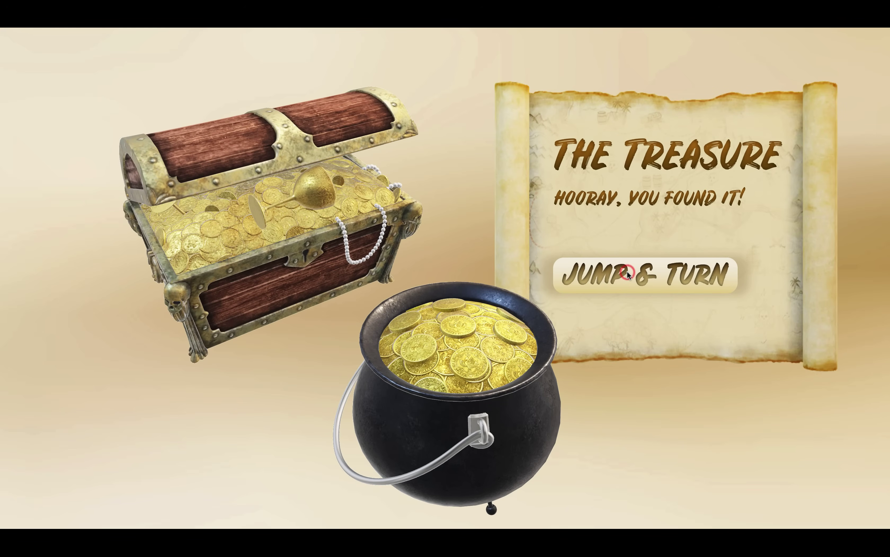
{"action": "left_click", "coordinate": [649, 279]}
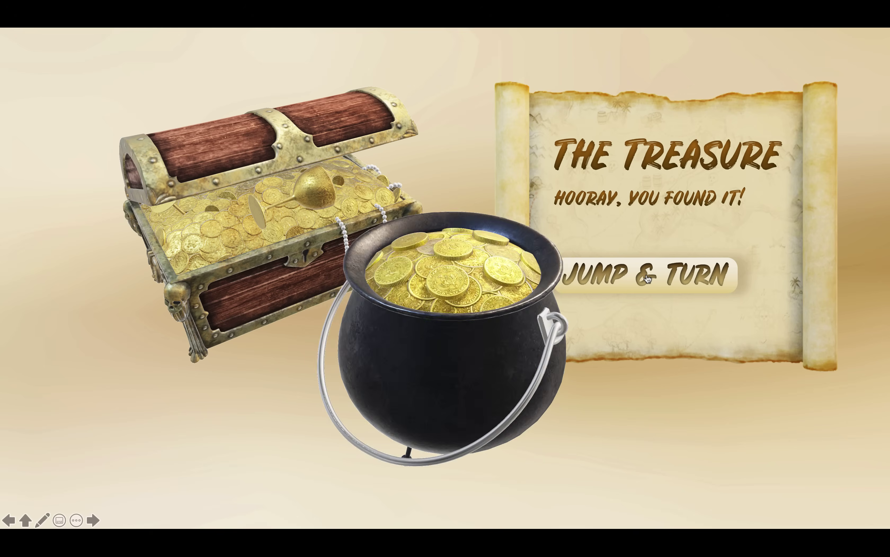
{"action": "left_click", "coordinate": [650, 281]}
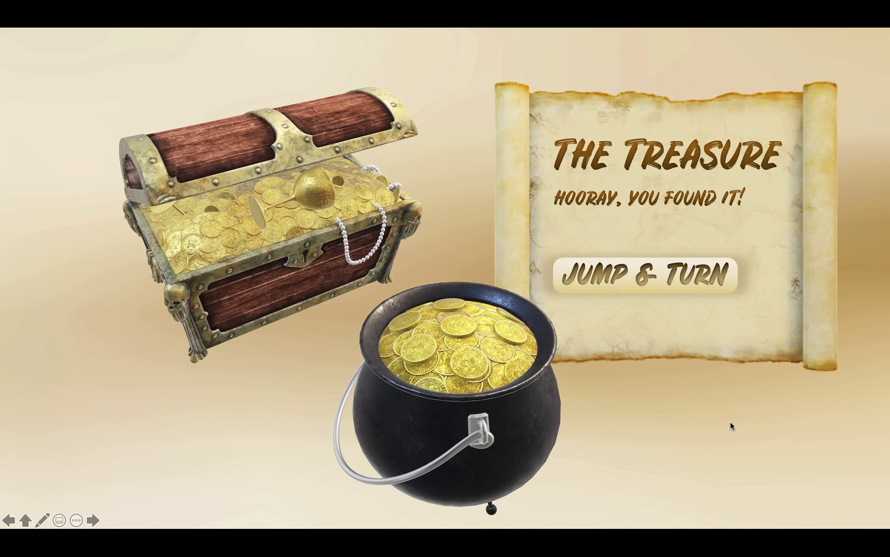
{"action": "left_click", "coordinate": [730, 421]}
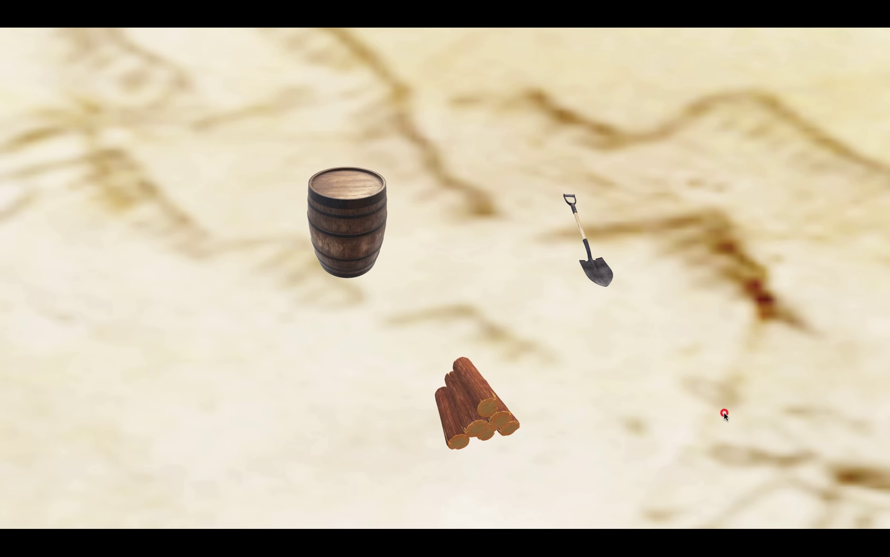
{"action": "left_click", "coordinate": [29, 383]}
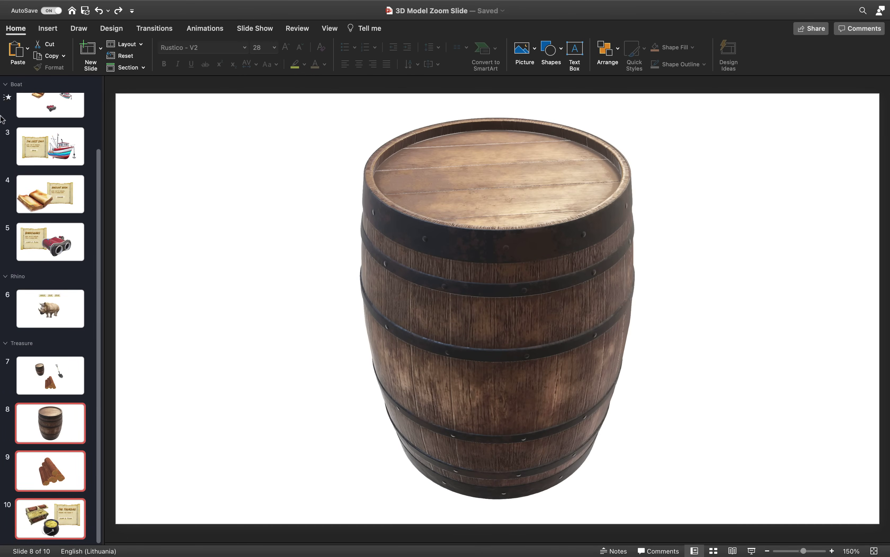
Review the slides of the 3D Model Zoom Slide presentation and switch to the Presentation2 window
{"action": "scroll", "coordinate": [52, 169], "scroll_direction": "up", "scroll_amount": 5}
{"action": "left_click", "coordinate": [63, 124]}
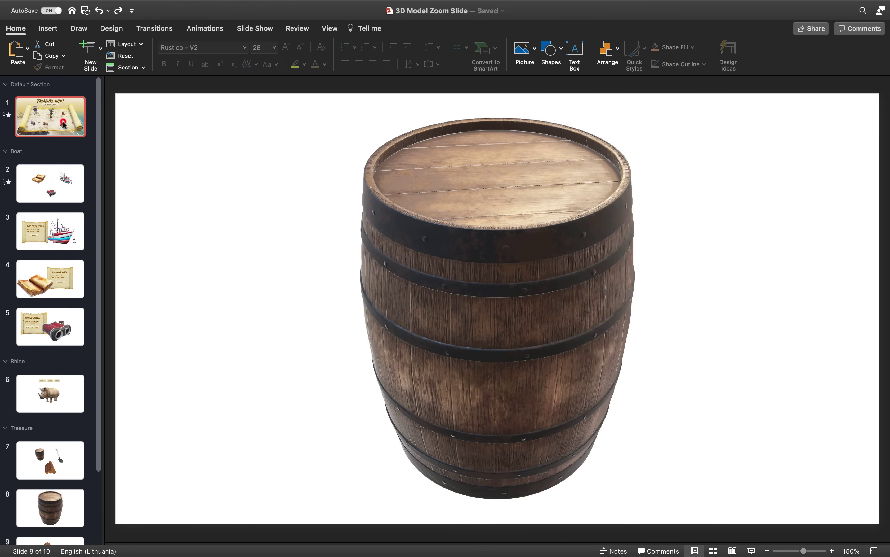
{"action": "scroll", "coordinate": [58, 332], "scroll_direction": "down", "scroll_amount": 4}
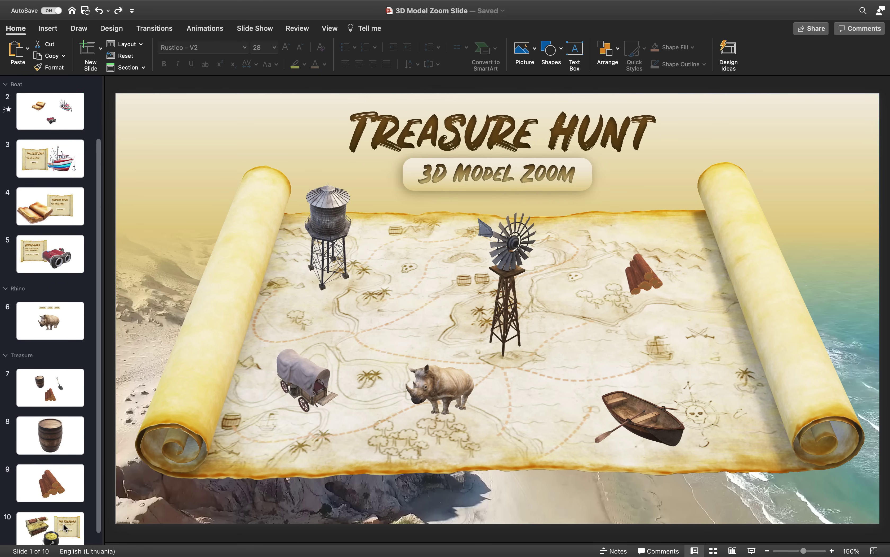
{"action": "key", "text": "ctrl+Right"}
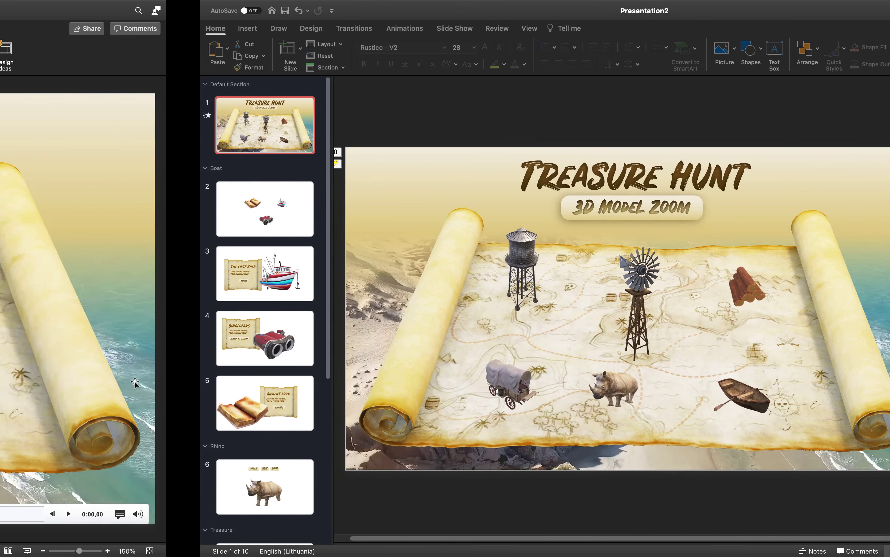
{"action": "scroll", "coordinate": [64, 499], "scroll_direction": "down", "scroll_amount": 3}
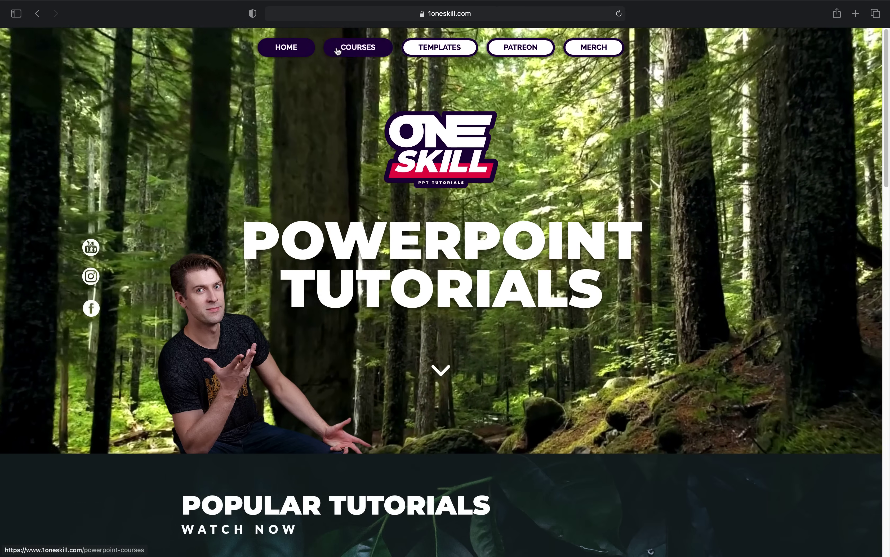
Switch to Safari, go to the Courses page on 1oneskill.com and preview the PowerPoint Zoom Course
{"action": "left_click", "coordinate": [338, 51]}
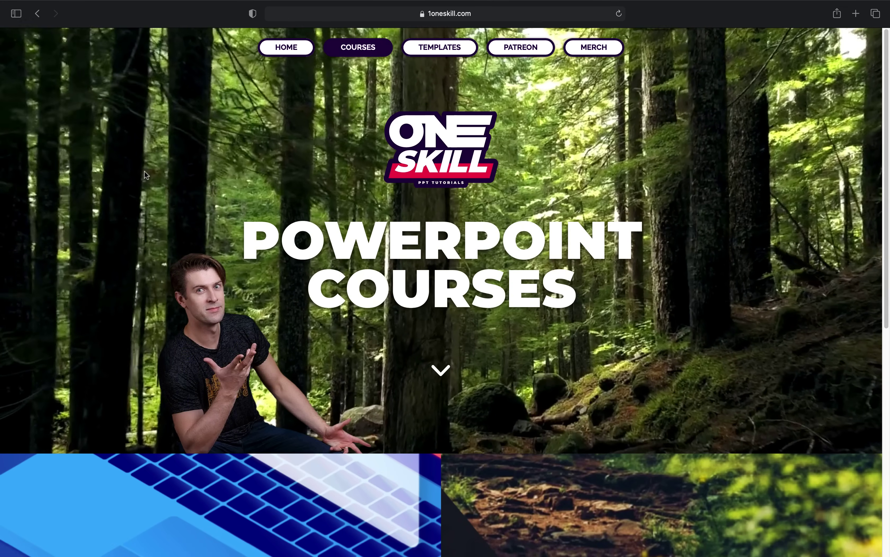
{"action": "scroll", "coordinate": [144, 172], "scroll_direction": "down", "scroll_amount": 10}
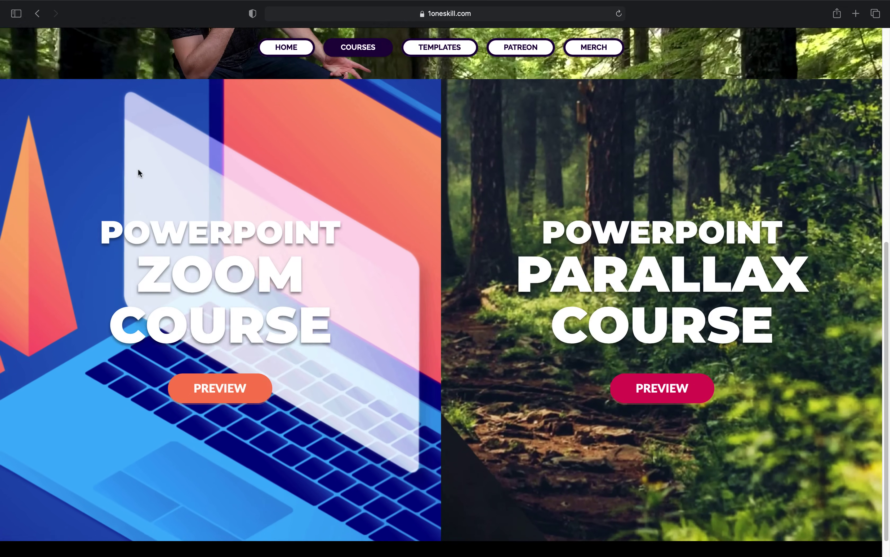
{"action": "scroll", "coordinate": [137, 168], "scroll_direction": "down", "scroll_amount": 2}
{"action": "left_click", "coordinate": [233, 364]}
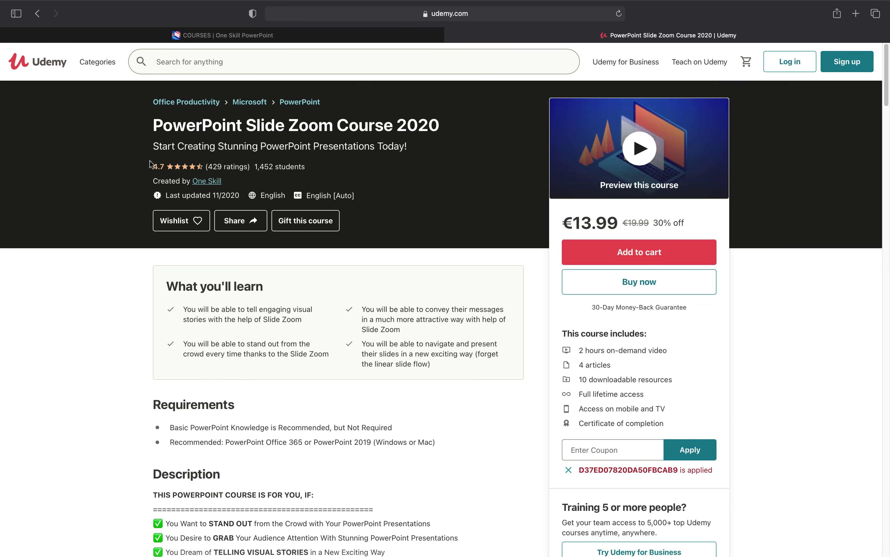
Examine the Udemy course's title and contents, including the lectures in the Congratulations + Bonus Lectures section
{"action": "left_click_drag", "start_coordinate": [154, 126], "coordinate": [300, 125]}
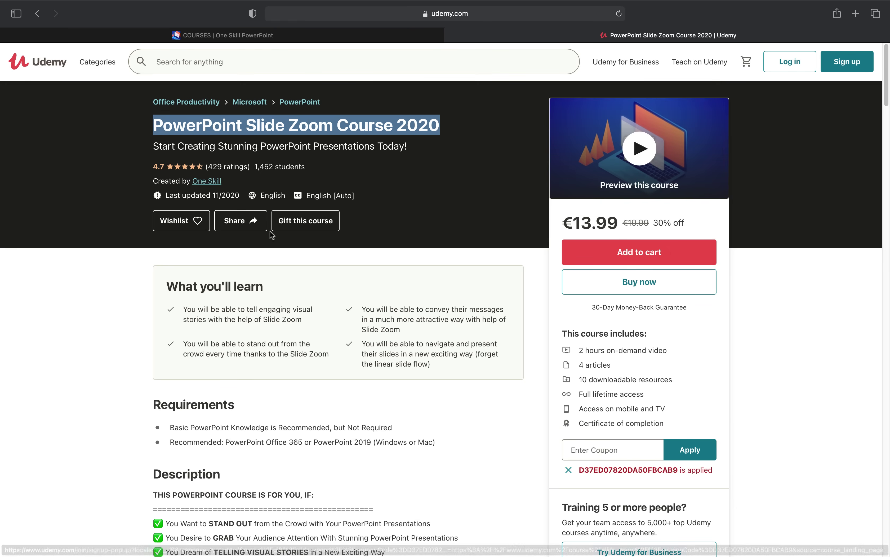
{"action": "left_click", "coordinate": [107, 283]}
{"action": "scroll", "coordinate": [106, 283], "scroll_direction": "down", "scroll_amount": 5}
{"action": "scroll", "coordinate": [105, 284], "scroll_direction": "down", "scroll_amount": 15}
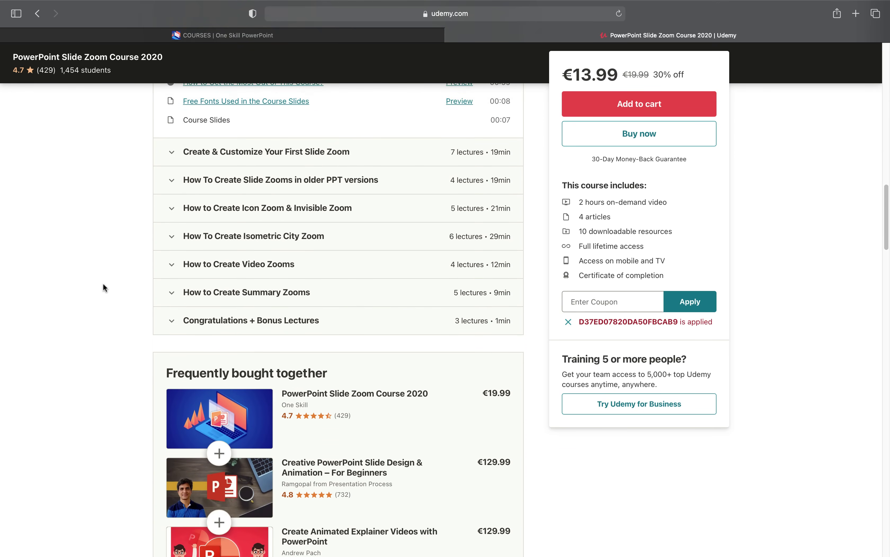
{"action": "left_click", "coordinate": [172, 321]}
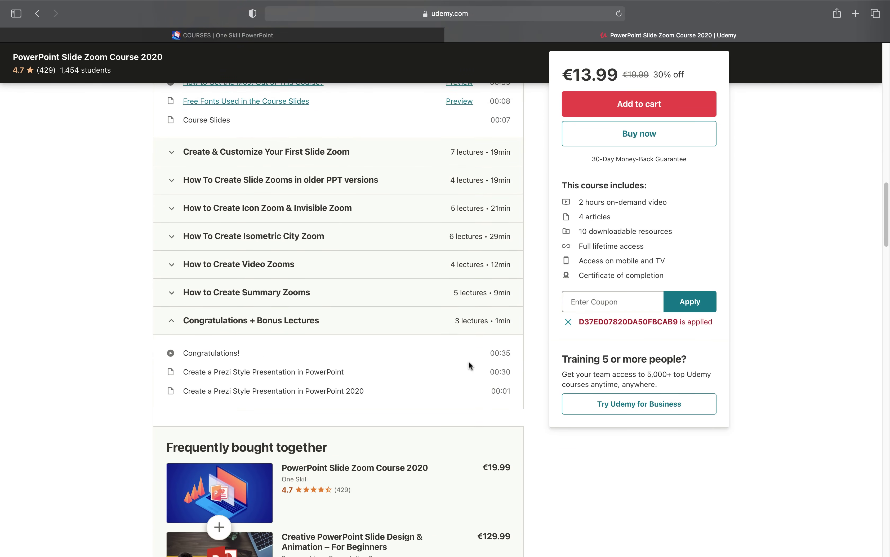
Return from the Udemy course to the Courses page on 1oneskill.com
{"action": "scroll", "coordinate": [106, 283], "scroll_direction": "up", "scroll_amount": 18}
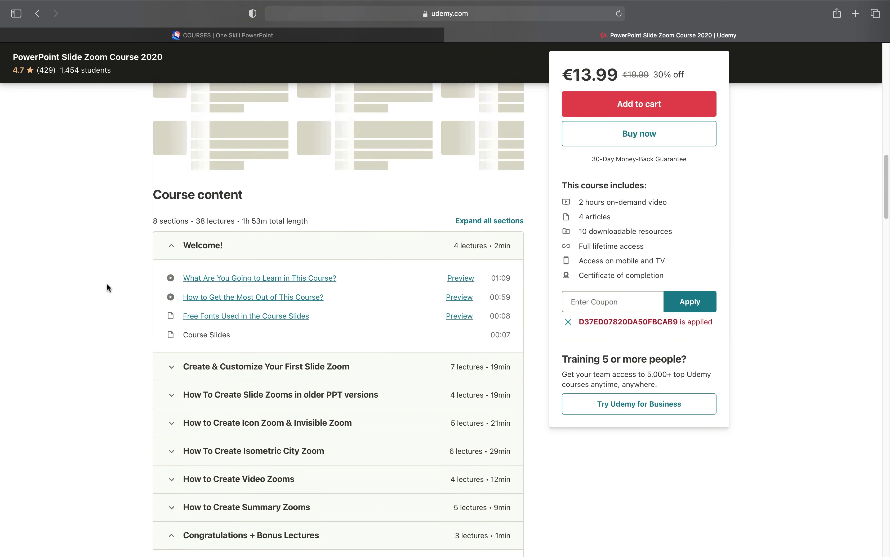
{"action": "scroll", "coordinate": [106, 291], "scroll_direction": "up", "scroll_amount": 5}
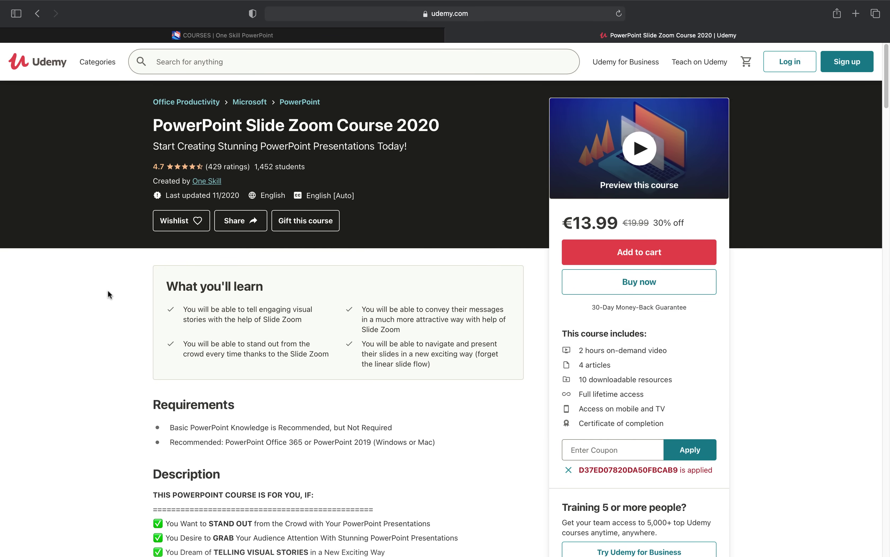
{"action": "left_click", "coordinate": [252, 35]}
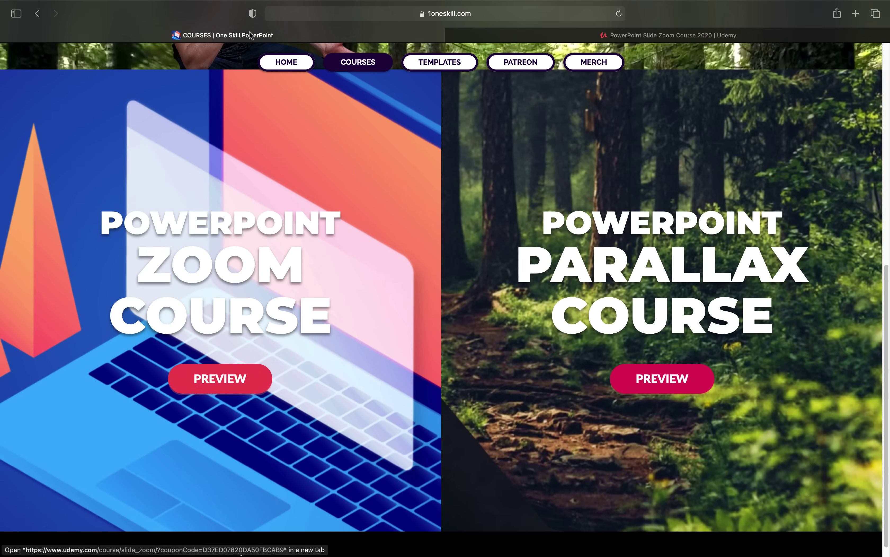
{"action": "scroll", "coordinate": [229, 191], "scroll_direction": "up", "scroll_amount": 10}
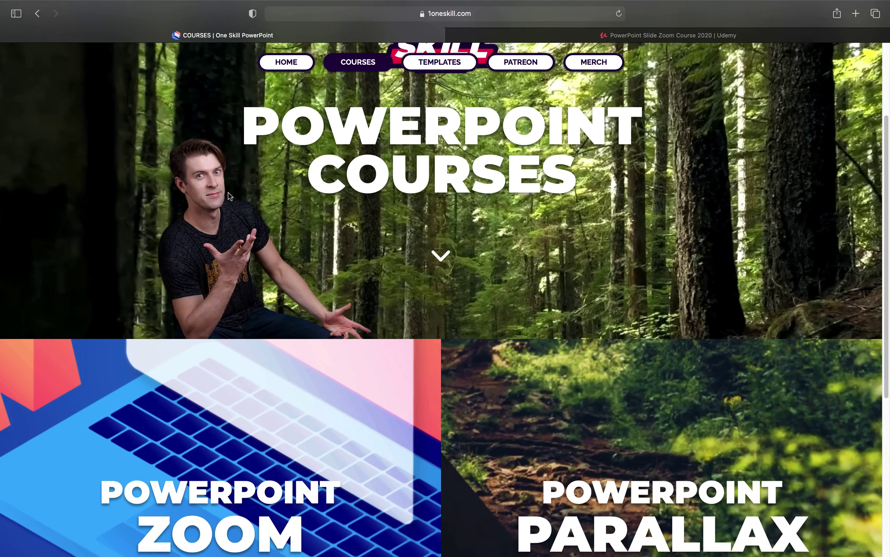